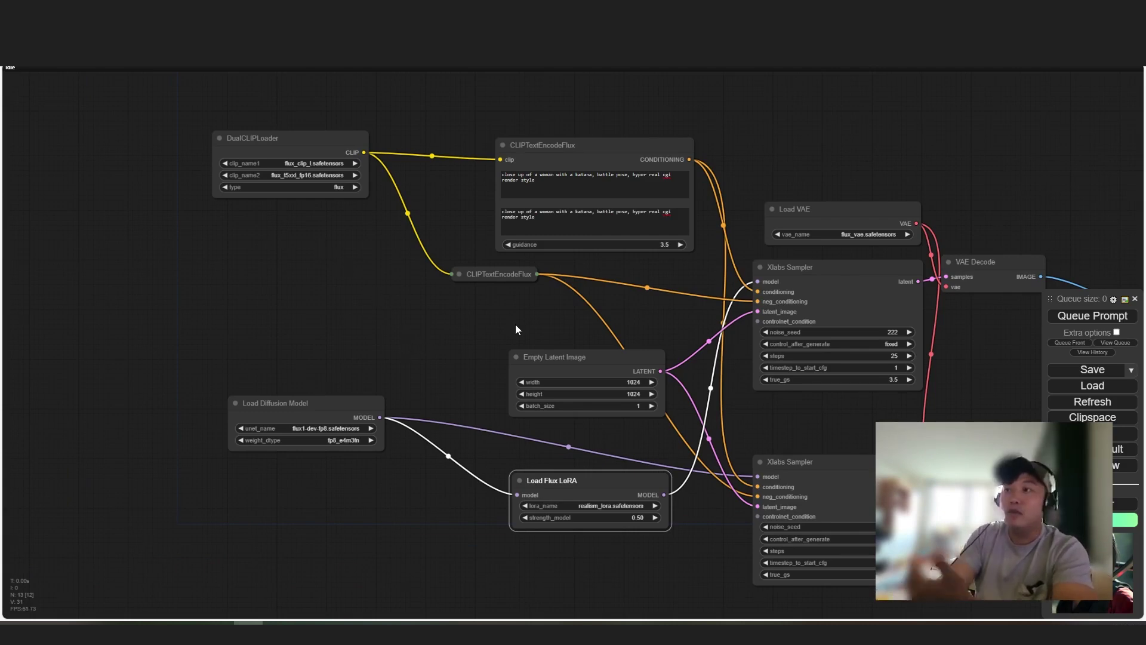
Review the x-flux-comfyui GitHub repository's README, including its installation instructions and model links, and view its workflows folder
left_click_drag(556, 328, 379, 380)
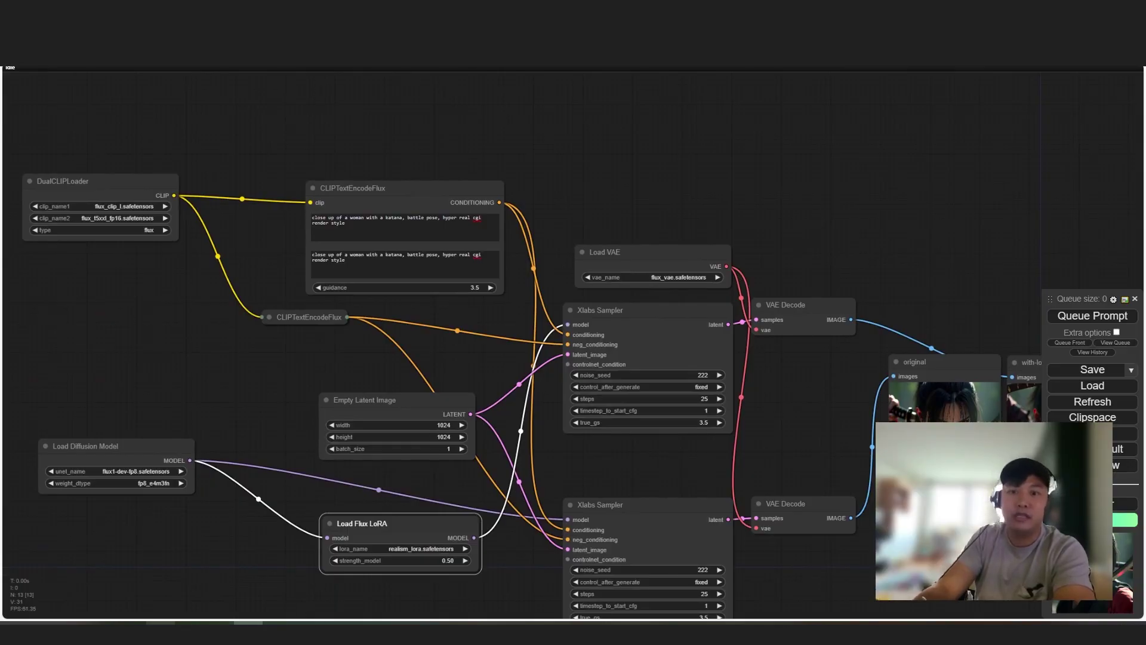
left_click(161, 632)
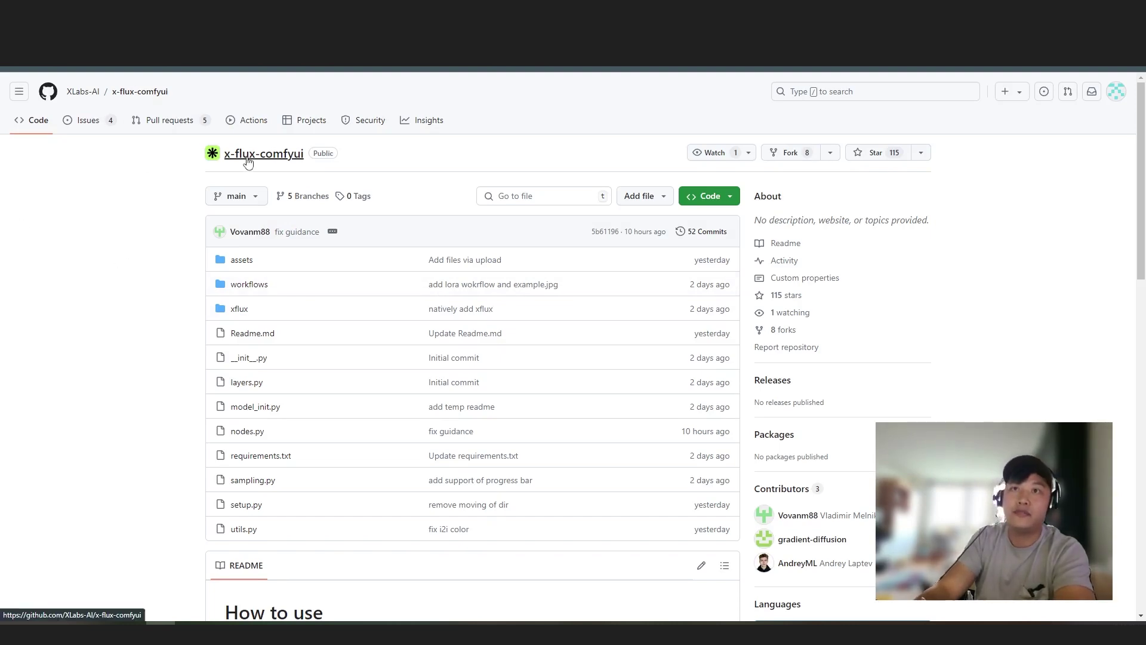
scroll(179, 317, "down", 8)
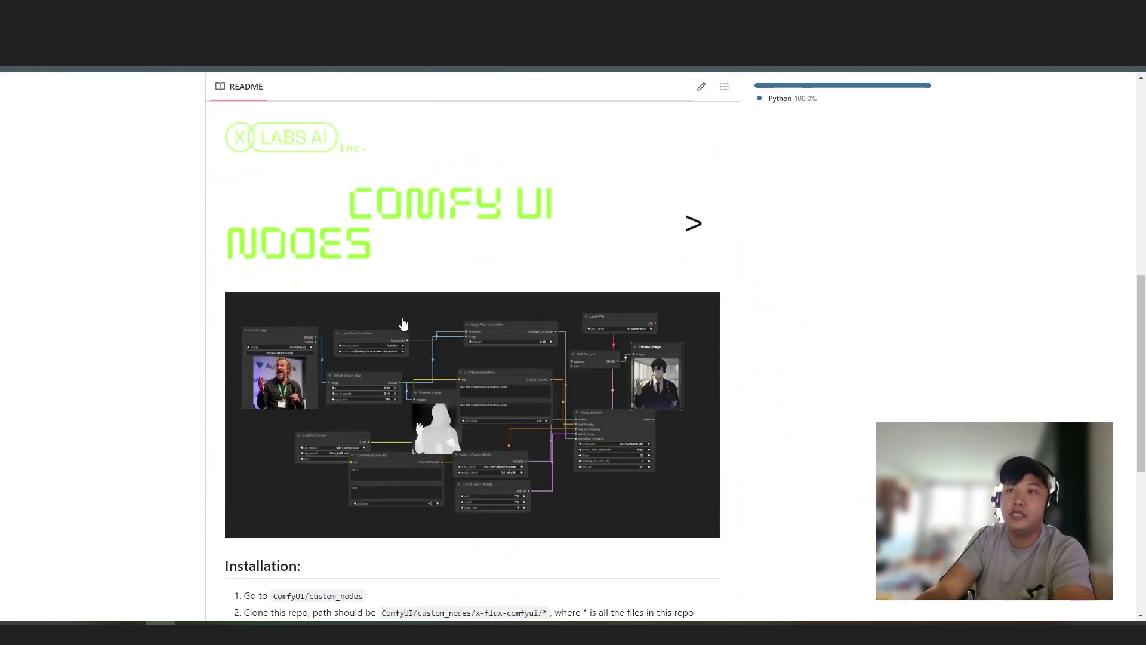
scroll(341, 300, "down", 5)
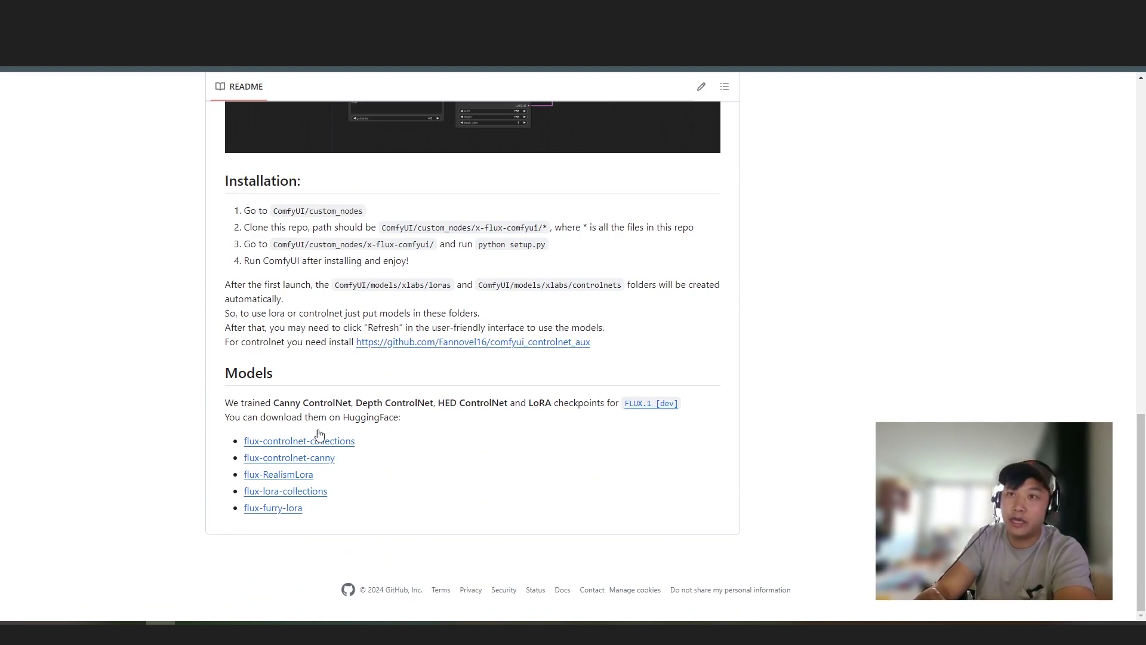
scroll(330, 440, "up", 4)
scroll(331, 440, "up", 10)
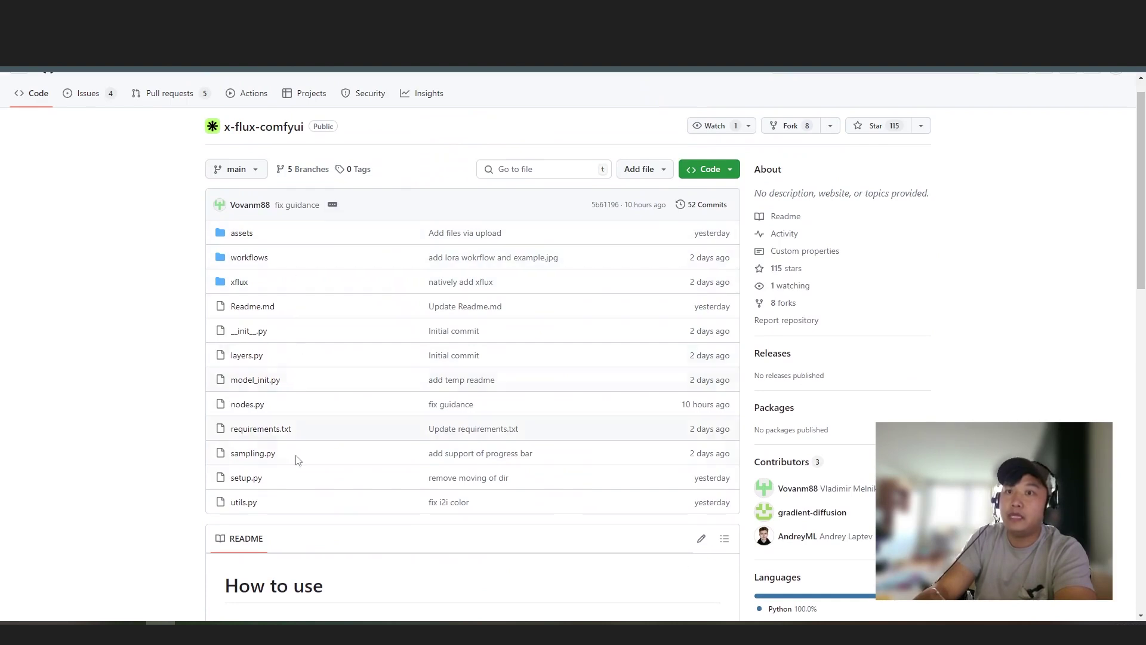
left_click(261, 263)
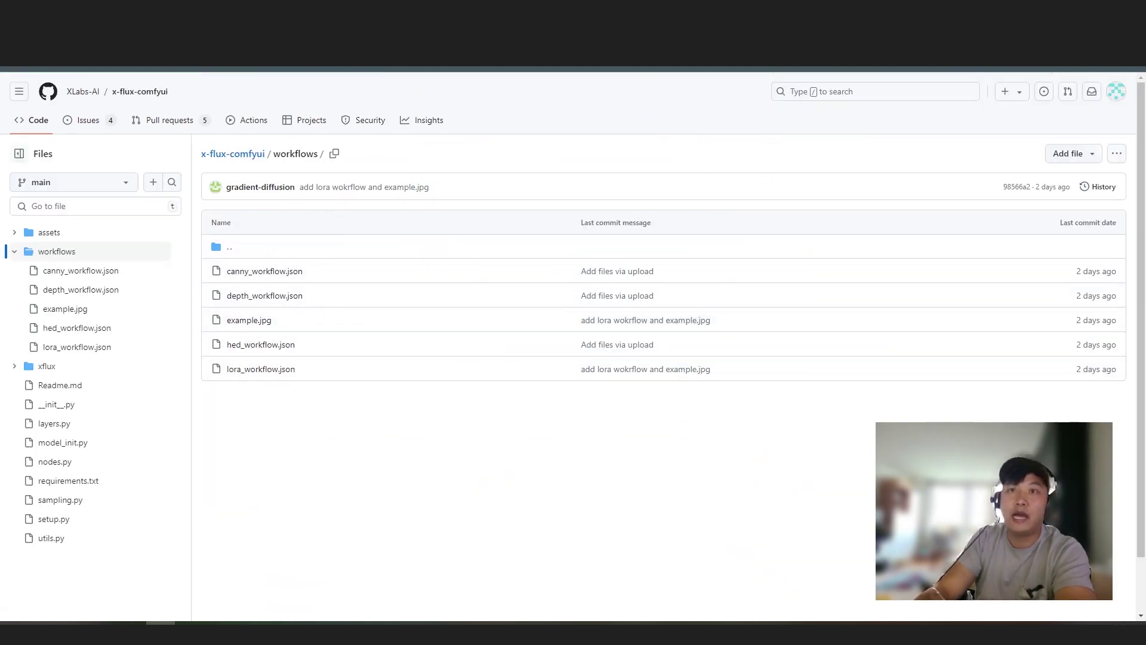
key("alt+Left")
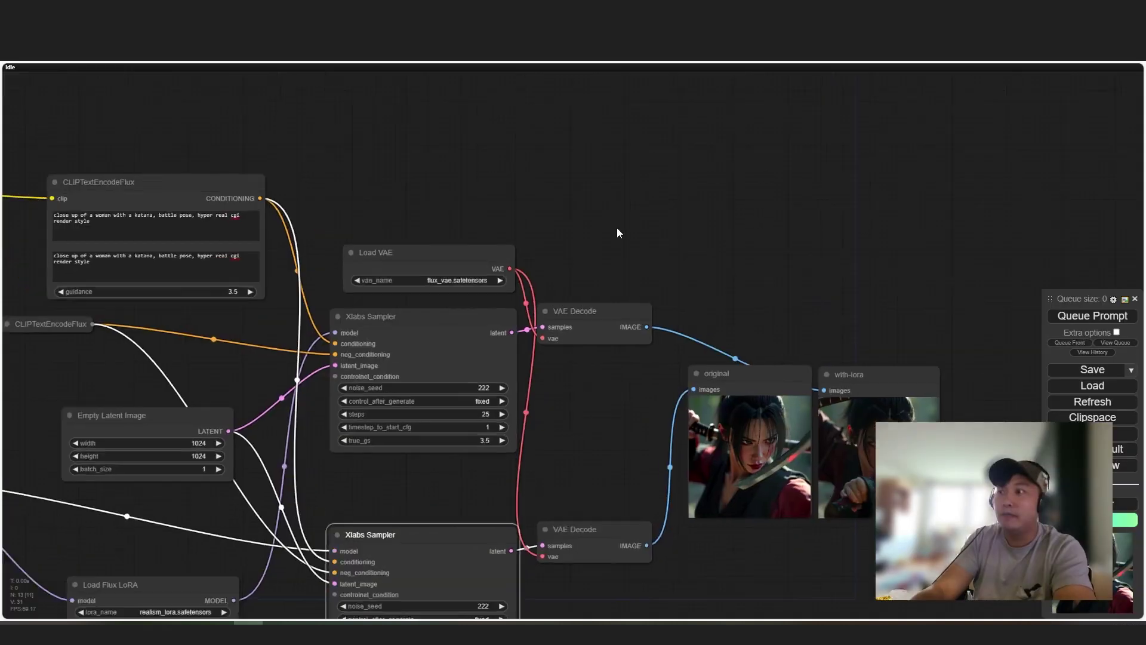
Switch back to the ComfyUI workflow and examine the output previews, Xlabs Sampler nodes and CLIPTextEncodeFlux prompts
scroll(618, 227, "up", 5)
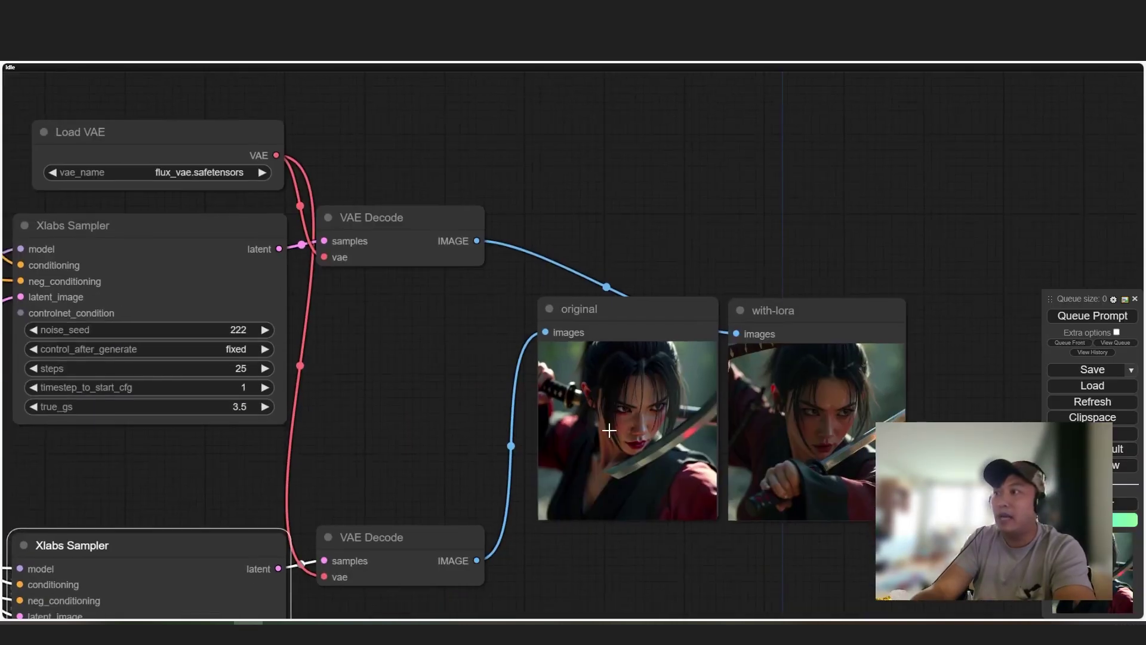
scroll(550, 406, "left", 10)
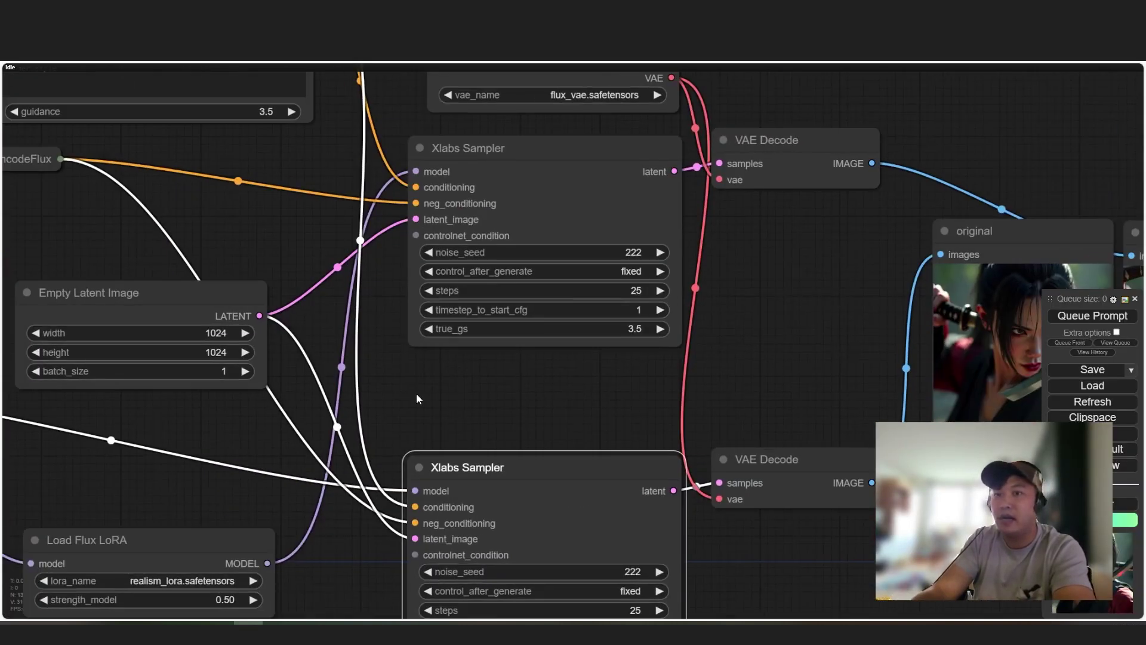
scroll(478, 258, "up", 5)
scroll(478, 416, "left", 3)
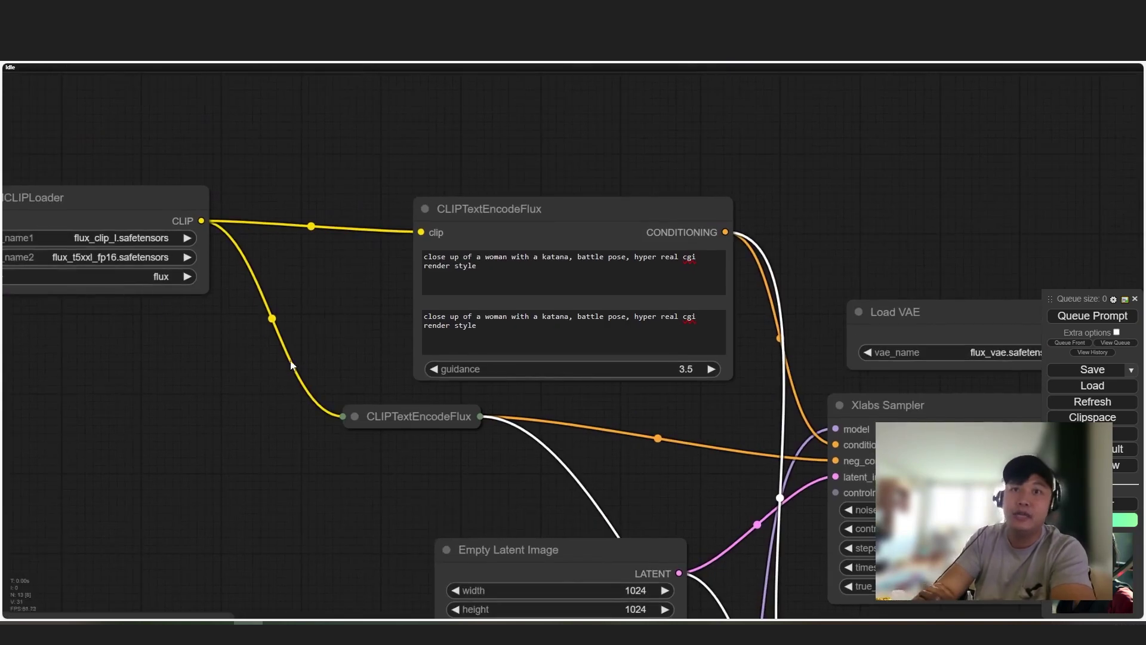
scroll(289, 395, "right", 2)
scroll(289, 395, "up", 1)
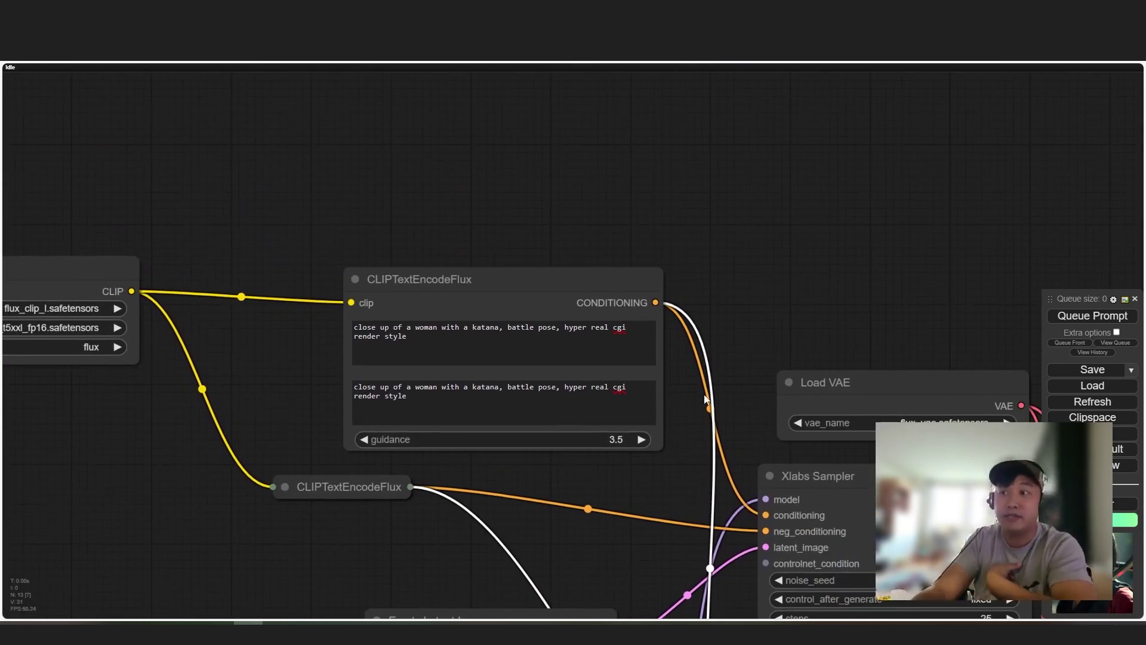
Set the lora_name of the Load Flux LoRA node to furry_lora.safetensors
scroll(337, 310, "down", 2)
scroll(336, 310, "down", 2)
scroll(403, 325, "up", 5)
left_click(422, 409)
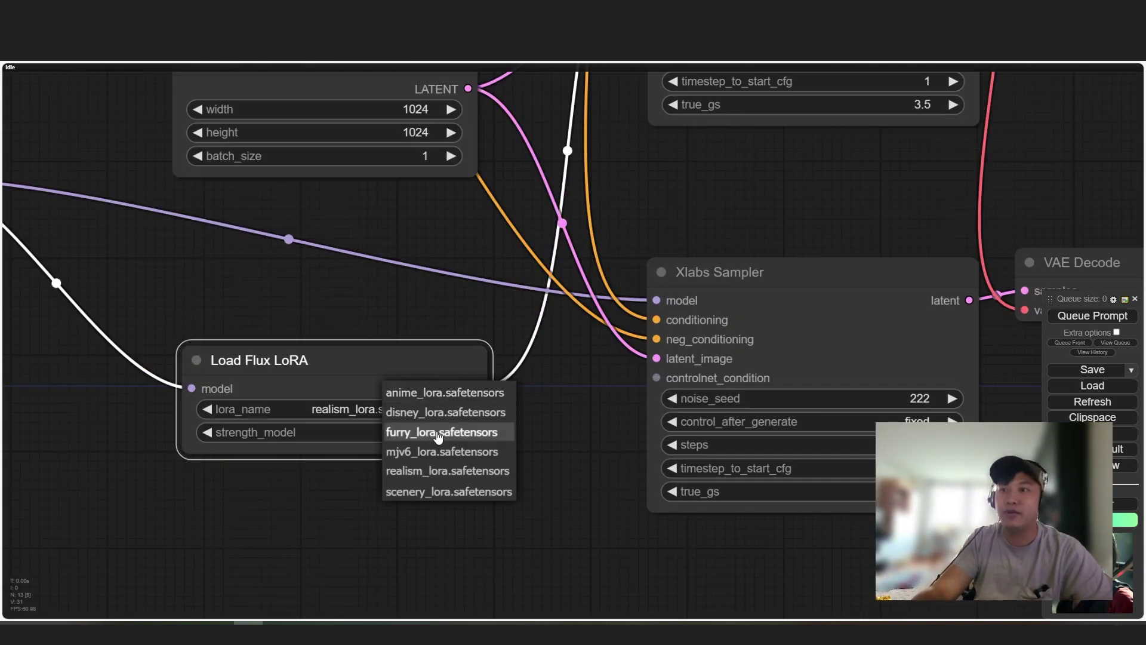
left_click(438, 431)
Inspect the workflow while it generates, from the samplers and output previews back to the Load Flux LoRA settings
scroll(438, 431, "down", 8)
left_click_drag(453, 255, 593, 390)
left_click_drag(243, 120, 307, 291)
left_click_drag(624, 275, 383, 289)
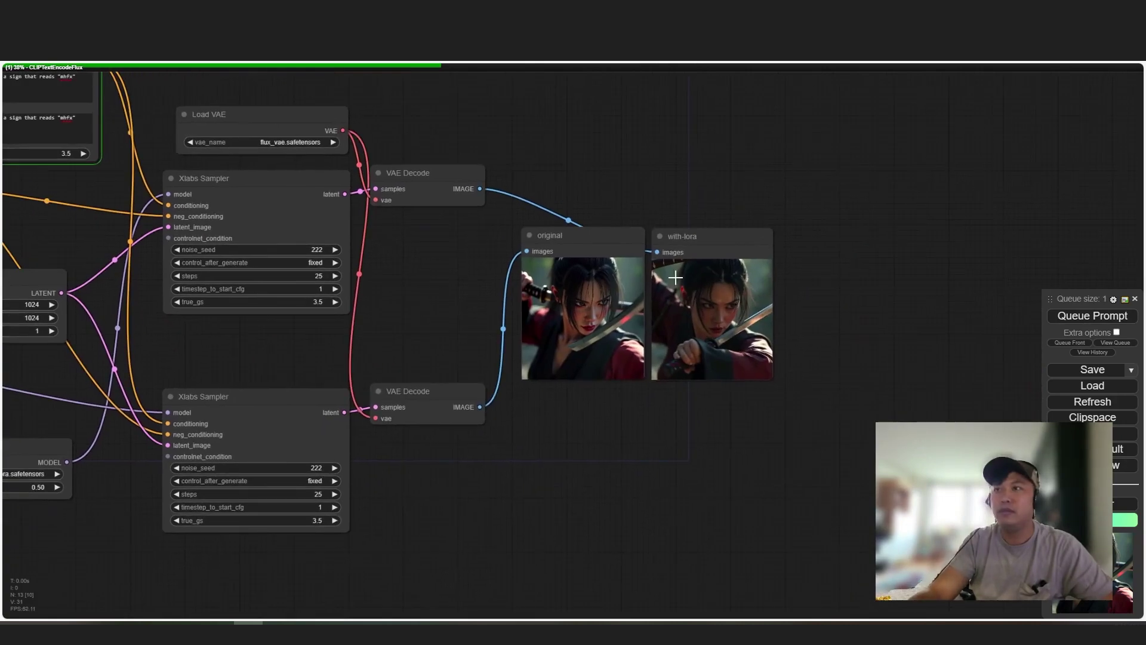
scroll(417, 332, "up", 1)
left_click_drag(418, 337, 340, 366)
scroll(553, 286, "up", 2)
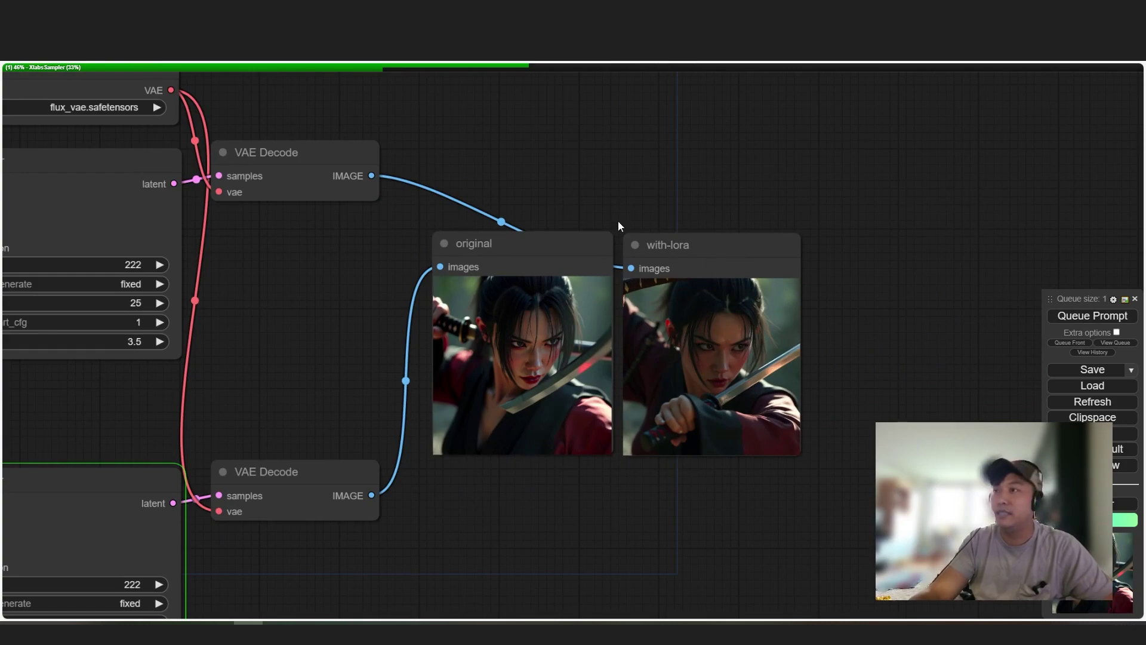
scroll(371, 351, "down", 3)
left_click_drag(370, 351, 836, 243)
left_click_drag(304, 449, 488, 449)
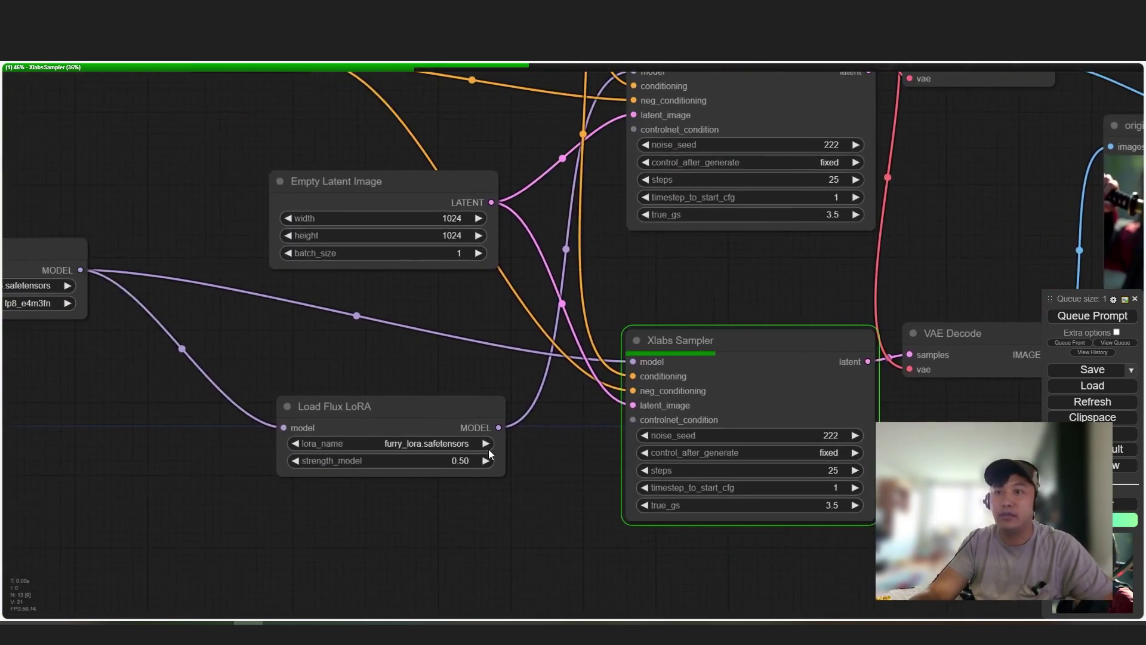
Compare the capybara images in the original and with-lora previews up close
scroll(388, 430, "up", 5)
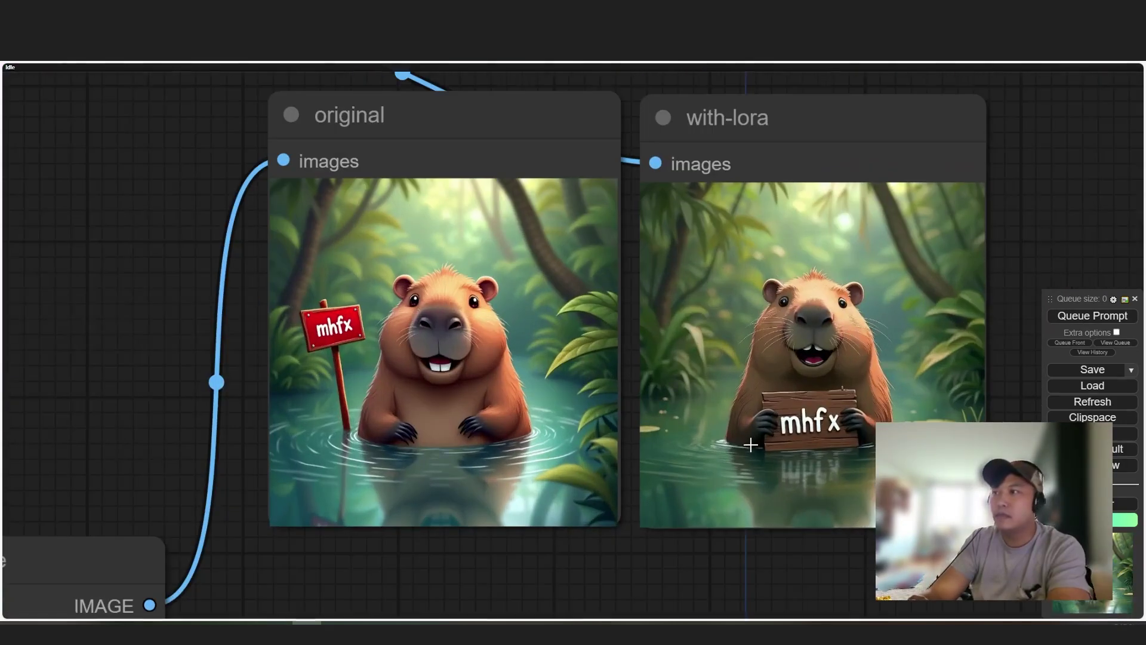
left_click_drag(836, 563, 710, 537)
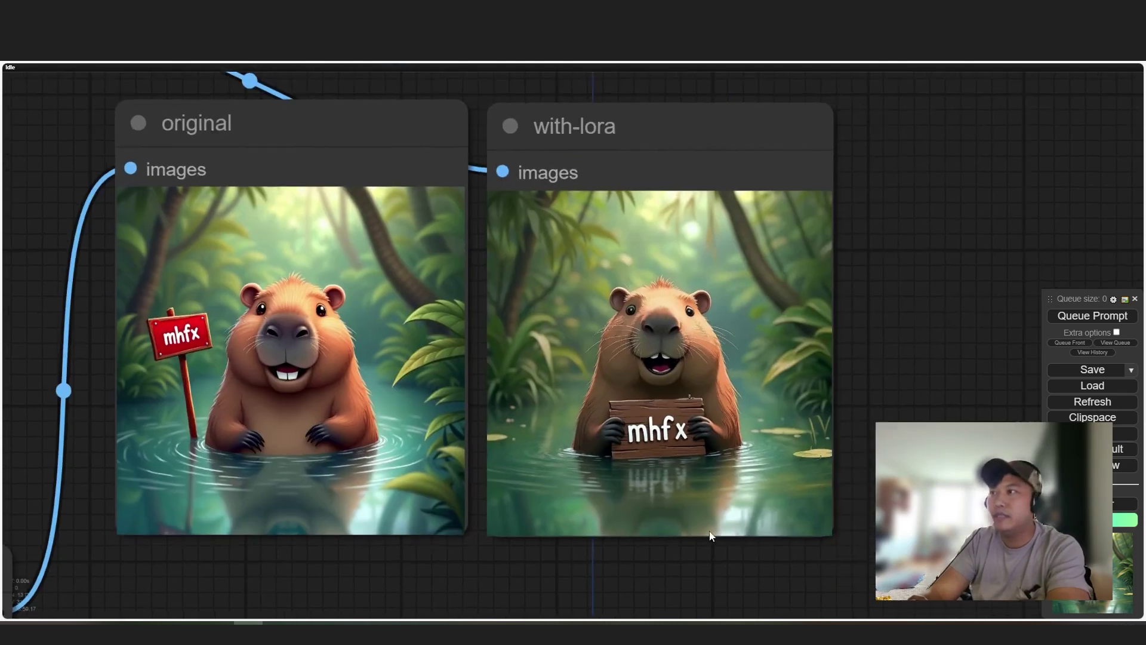
scroll(620, 397, "up", 3)
left_click_drag(464, 404, 601, 404)
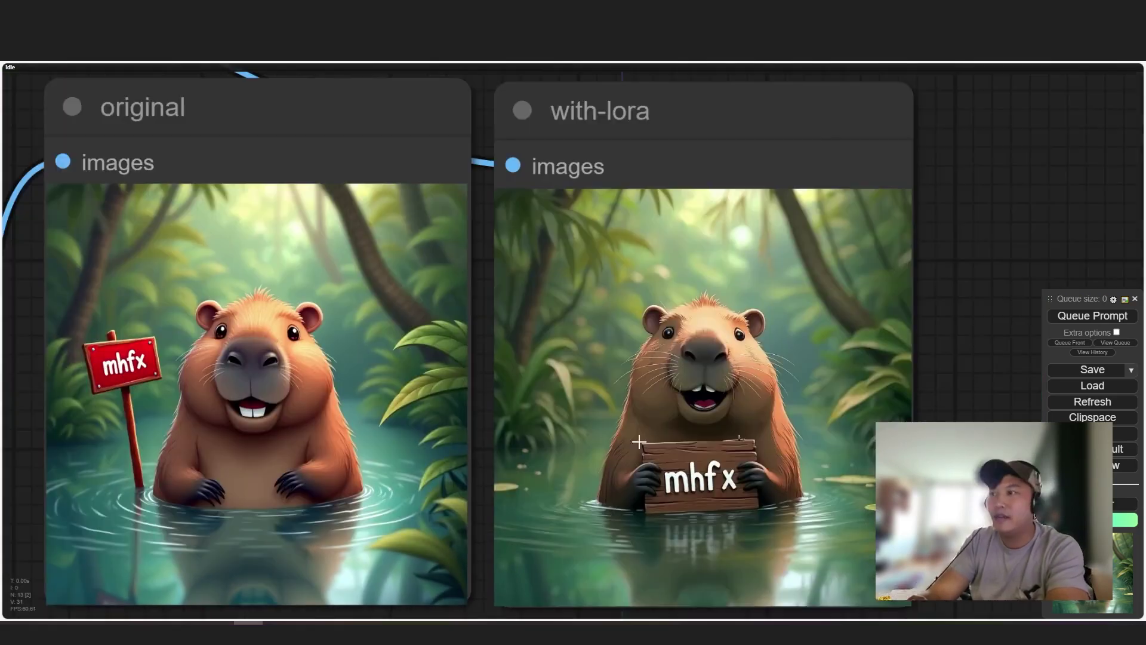
scroll(640, 442, "up", 4)
scroll(592, 396, "down", 2)
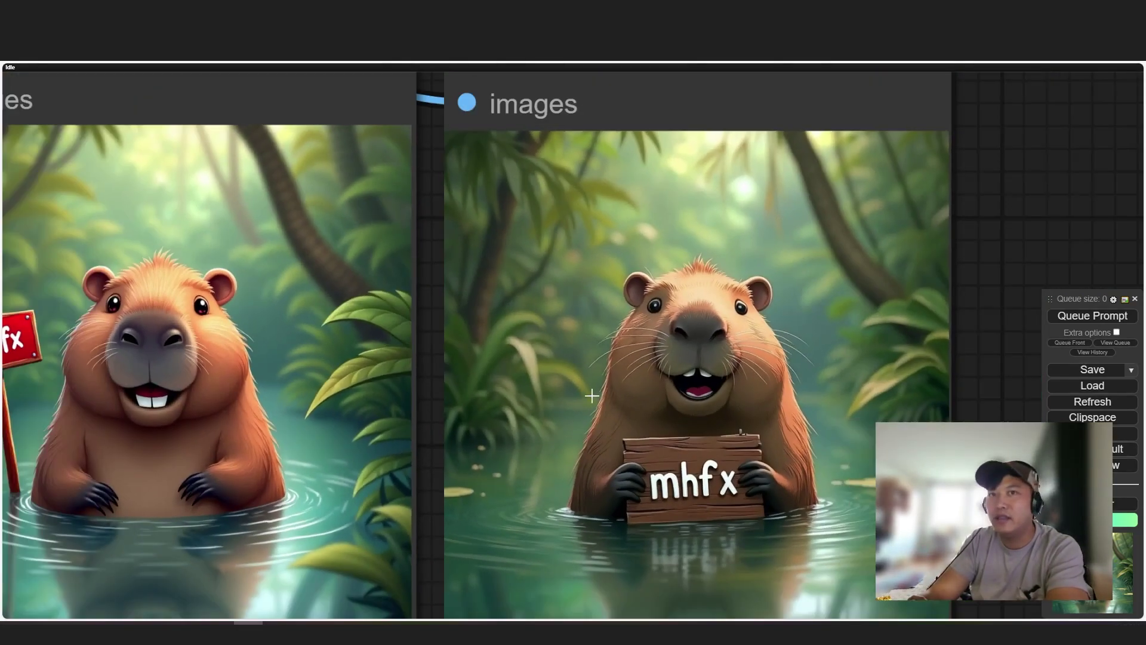
scroll(623, 358, "down", 3)
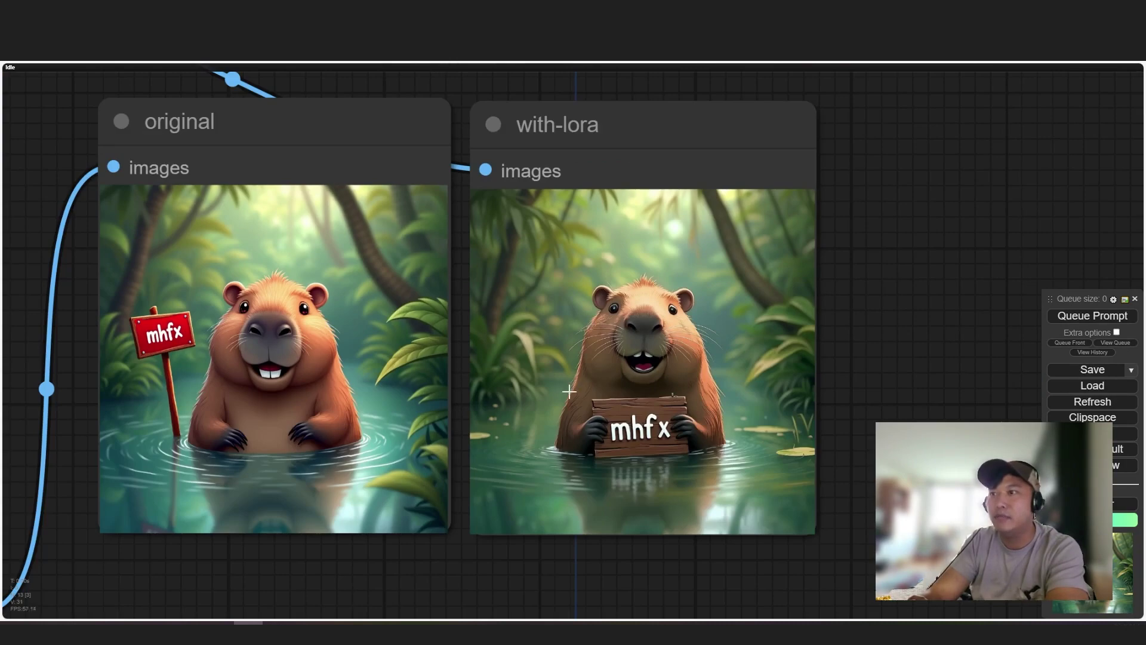
Move the expanded CLIPTextEncodeFlux node slightly upward and clear its clip_l prompt, keeping the second prompt
left_click_drag(17, 226, 516, 320)
scroll(515, 321, "down", 2)
scroll(426, 354, "up", 6)
scroll(382, 295, "up", 5)
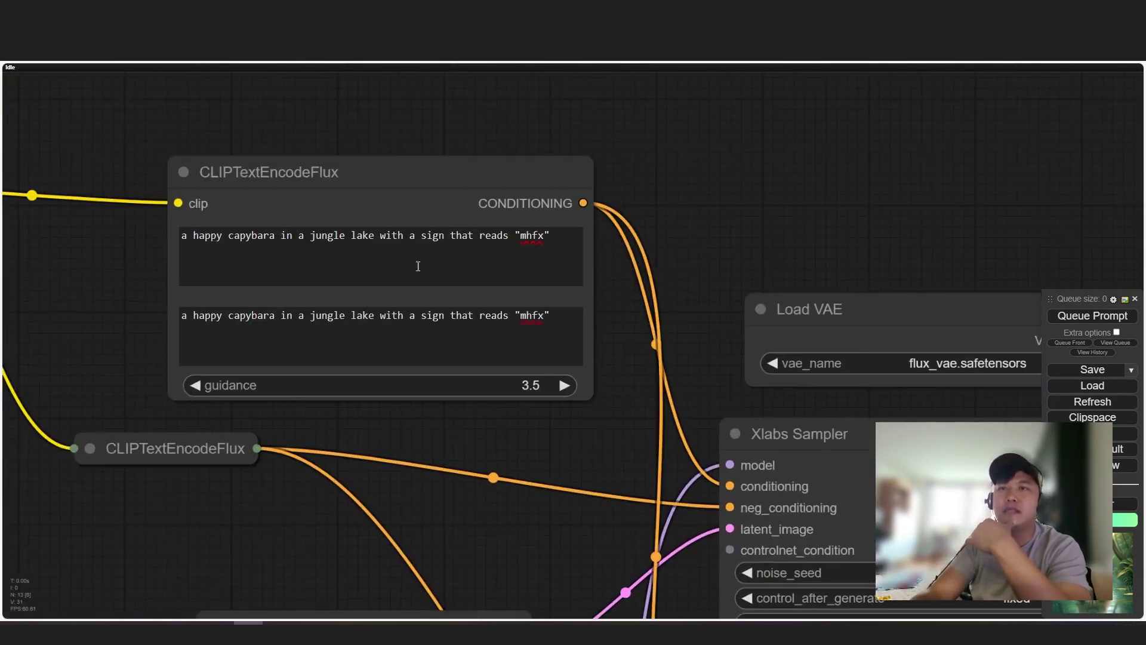
left_click_drag(394, 185, 401, 155)
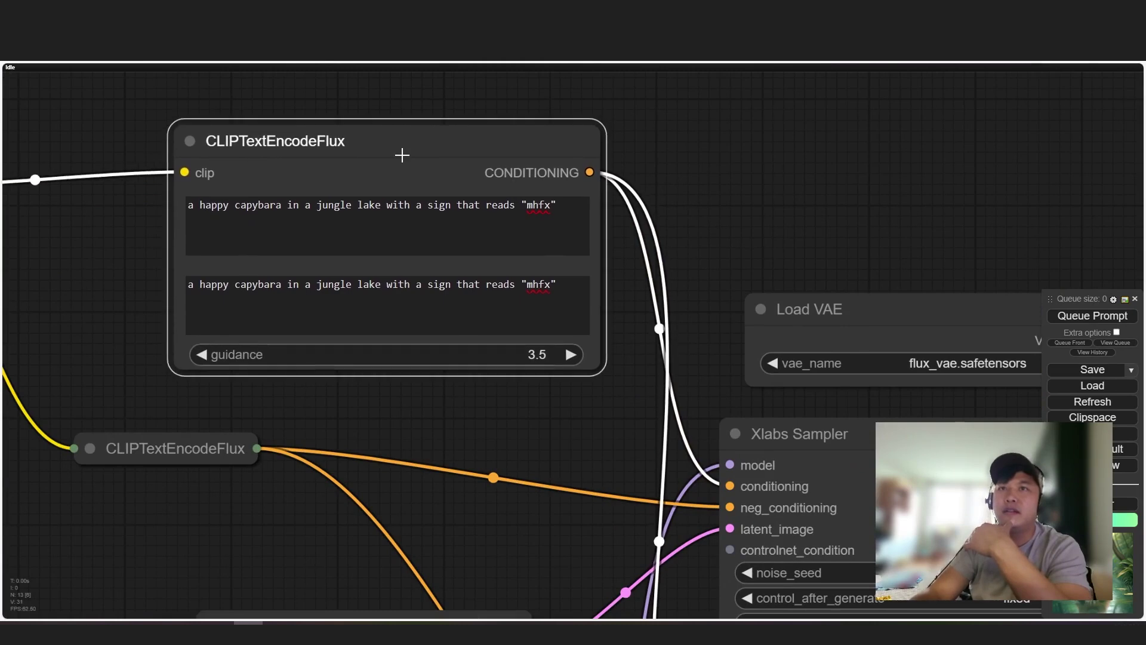
left_click(377, 288)
key("ctrl+a")
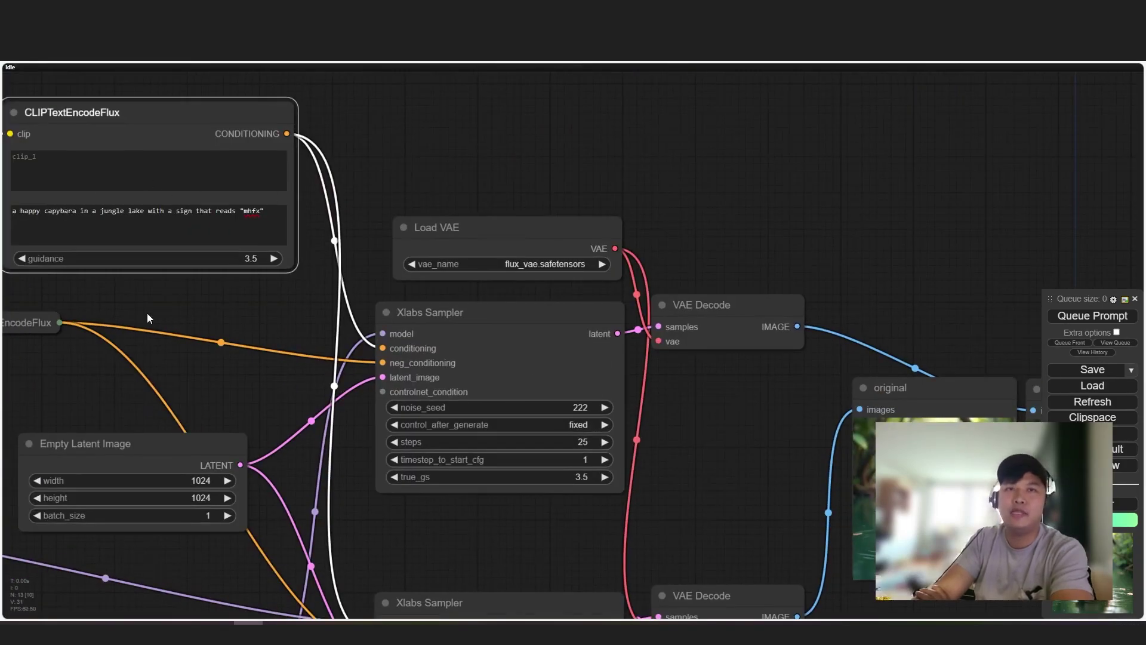
Check the clip_name1 options of the DualCLIPLoader node and choose flux_clip_l.safetensors
left_click_drag(150, 319, 669, 346)
scroll(358, 183, "up", 3)
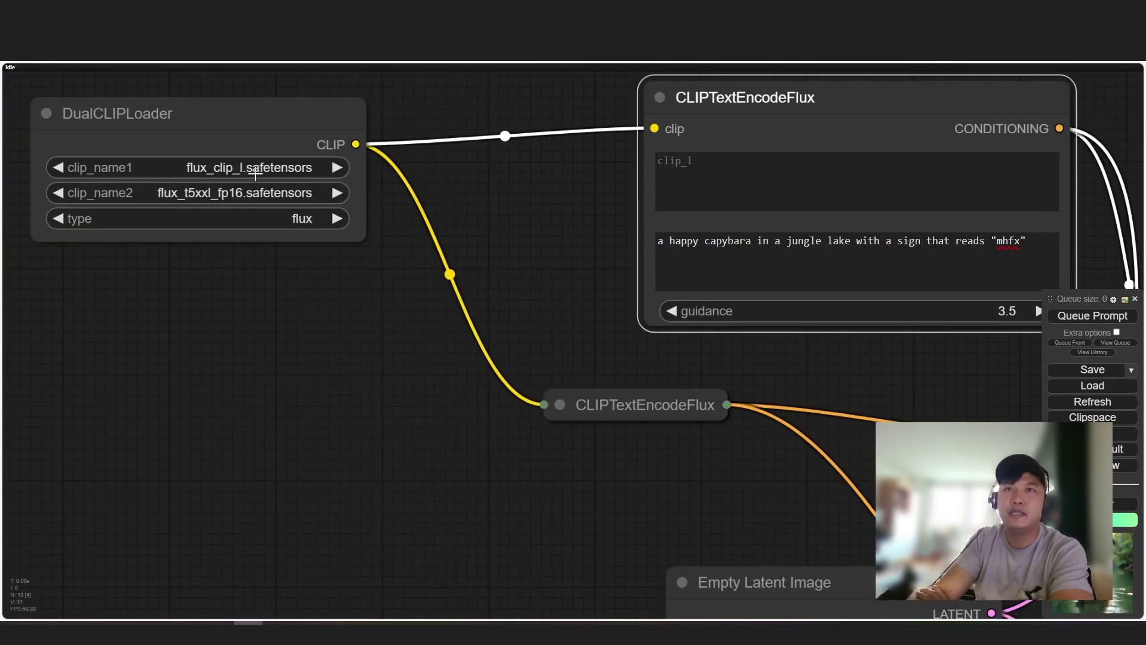
left_click(256, 168)
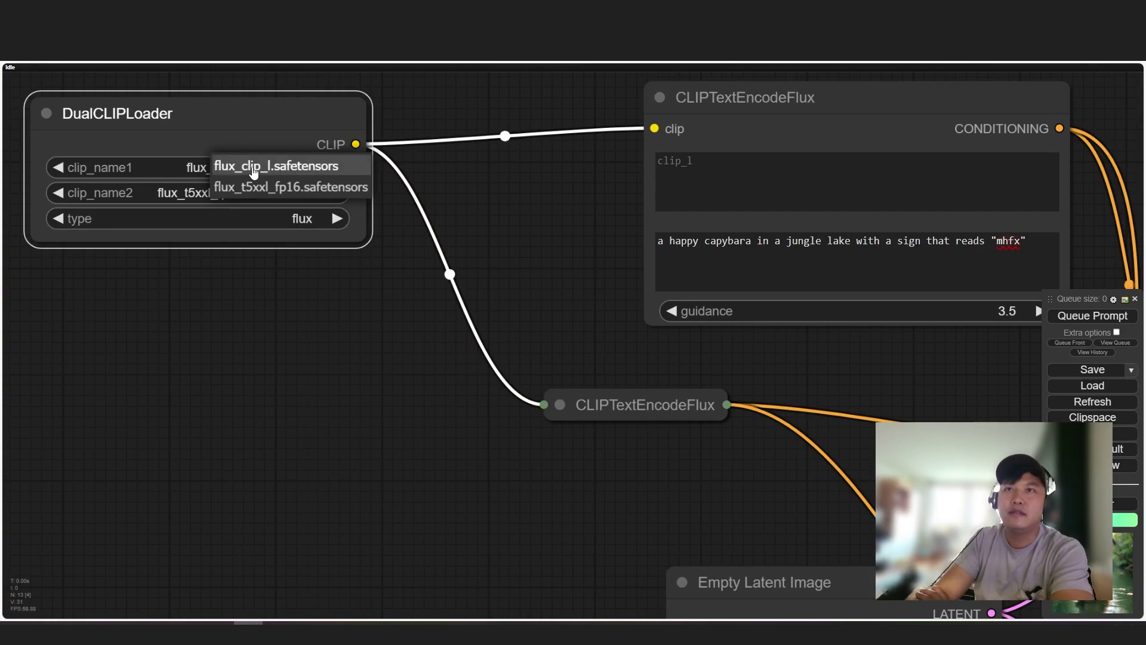
left_click(297, 171)
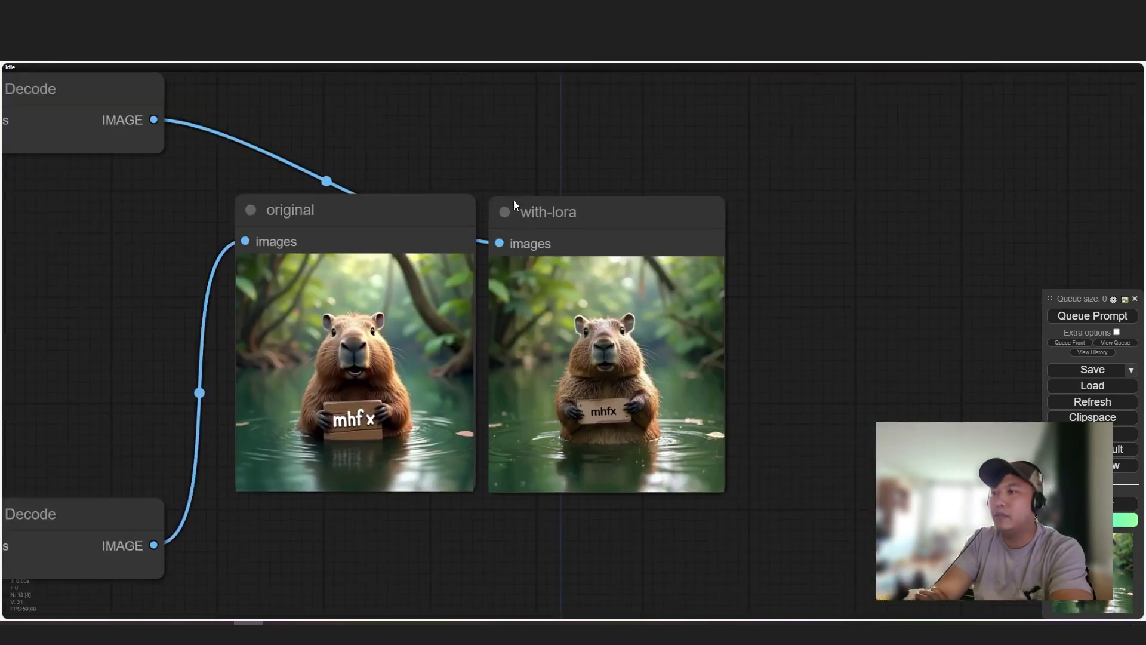
Compare the original and with-lora images generated with the empty clip_l prompt
scroll(486, 382, "up", 5)
scroll(486, 382, "down", 1)
scroll(438, 405, "up", 2)
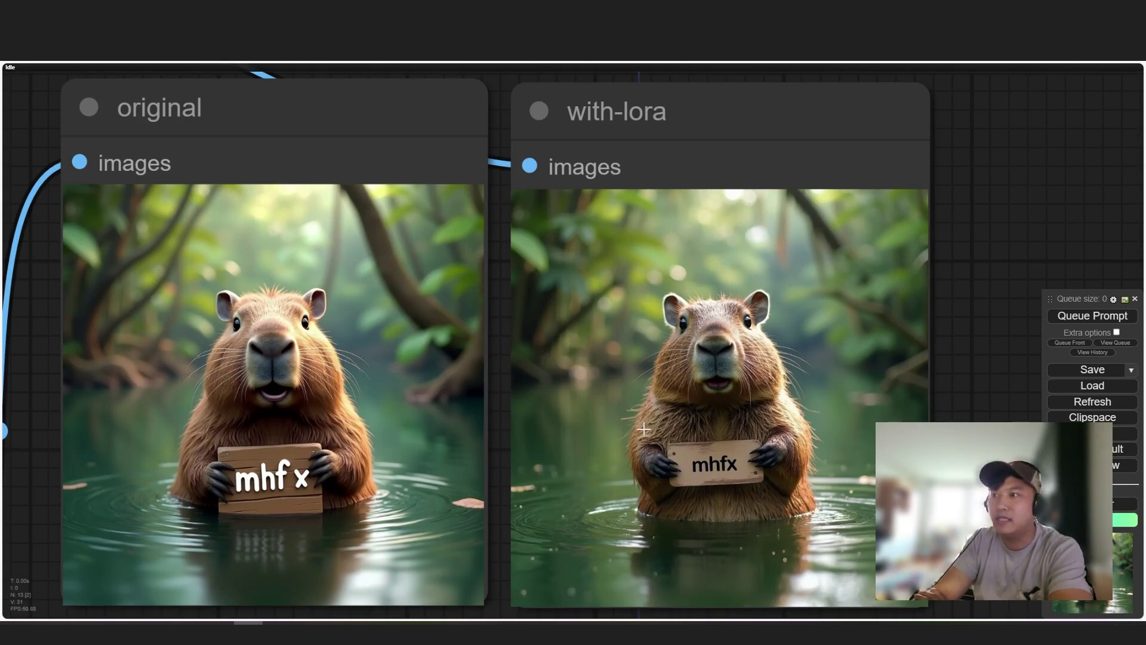
scroll(644, 429, "down", 3)
scroll(236, 336, "down", 3)
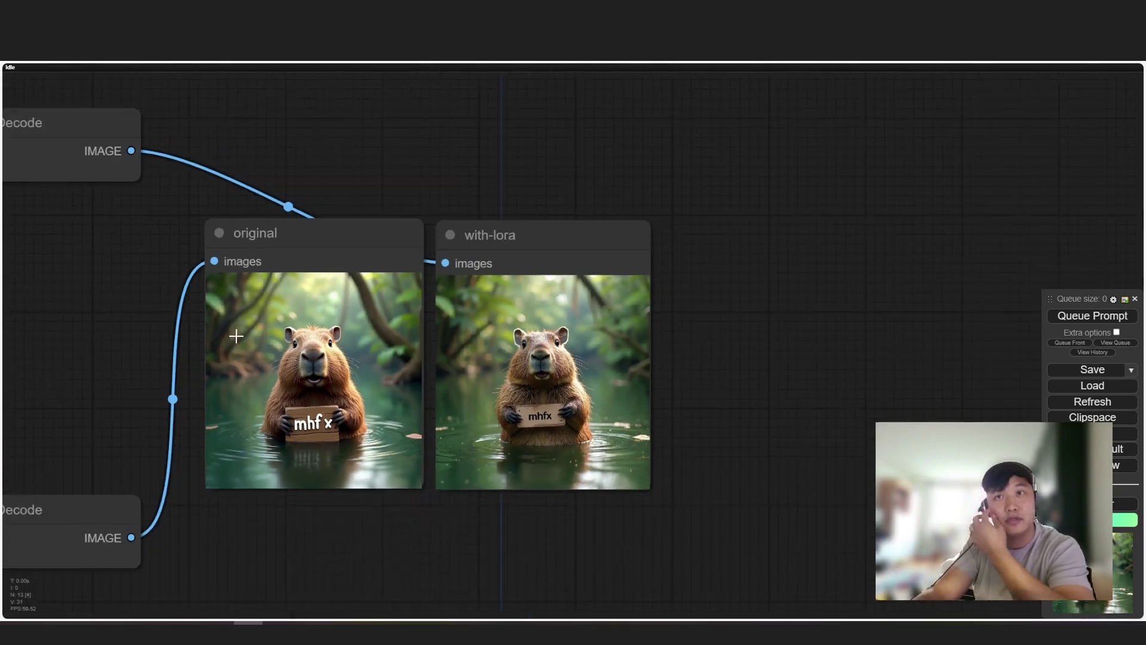
Restore the capybara prompt with the "mhfx" sign in clip_l and clear the second prompt of the CLIPTextEncodeFlux node
scroll(236, 337, "down", 3)
left_click_drag(191, 336, 327, 357)
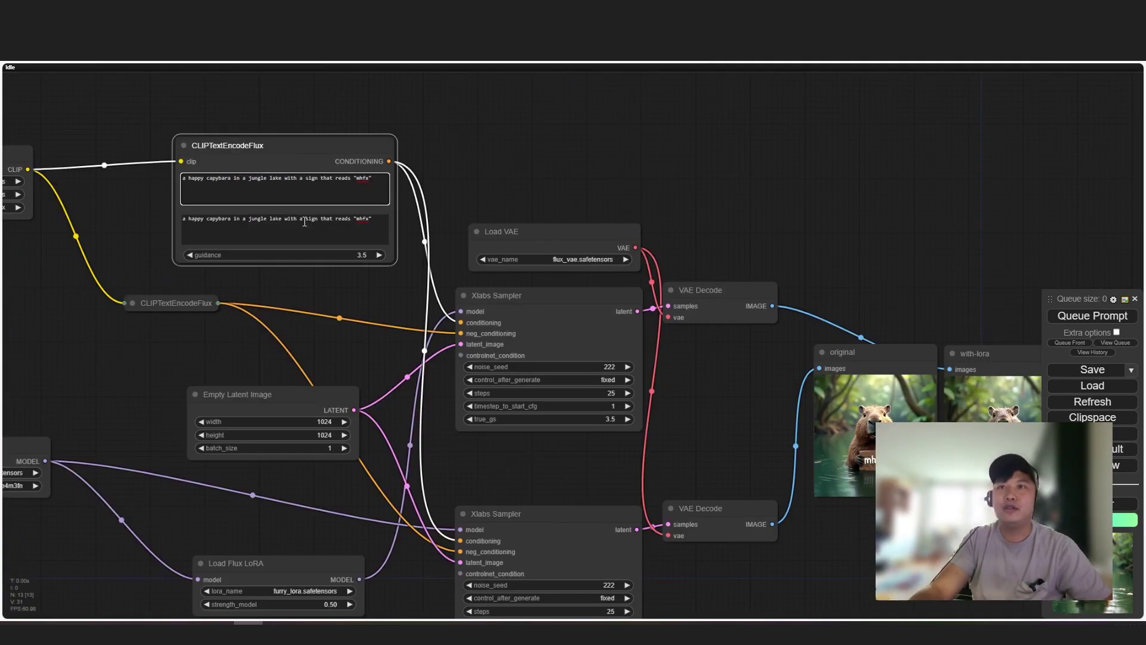
triple_click(308, 220)
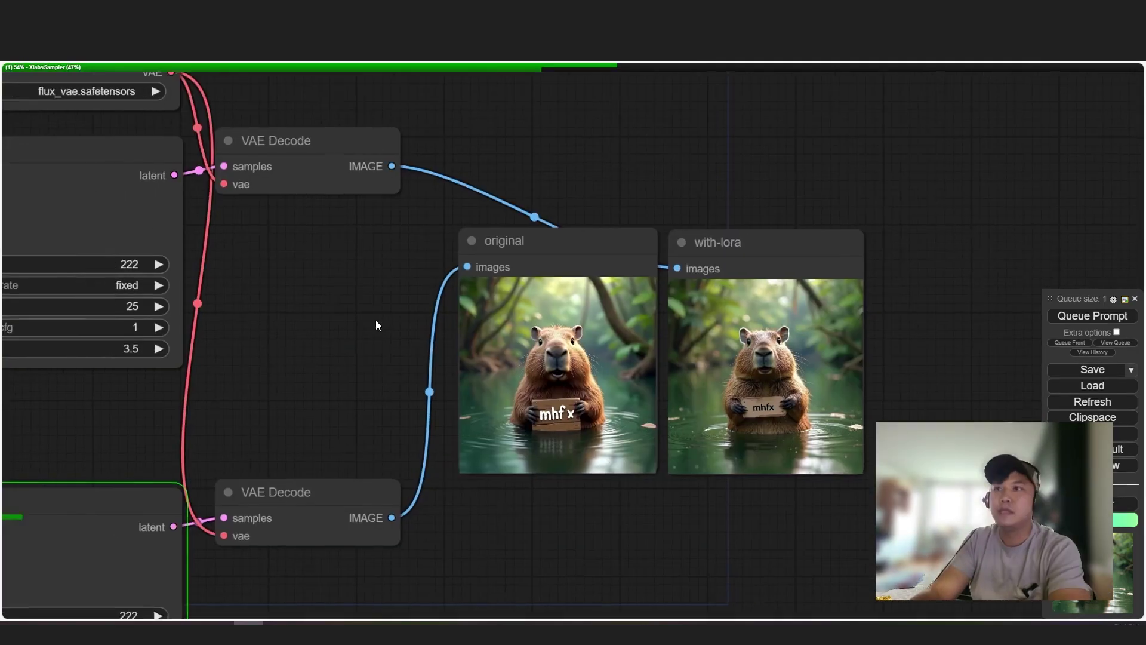
Examine the running workflow's samplers, existing previews and Load Flux LoRA node while the image with only the clip_l prompt generates
left_click_drag(375, 320, 644, 284)
scroll(644, 284, "down", 1)
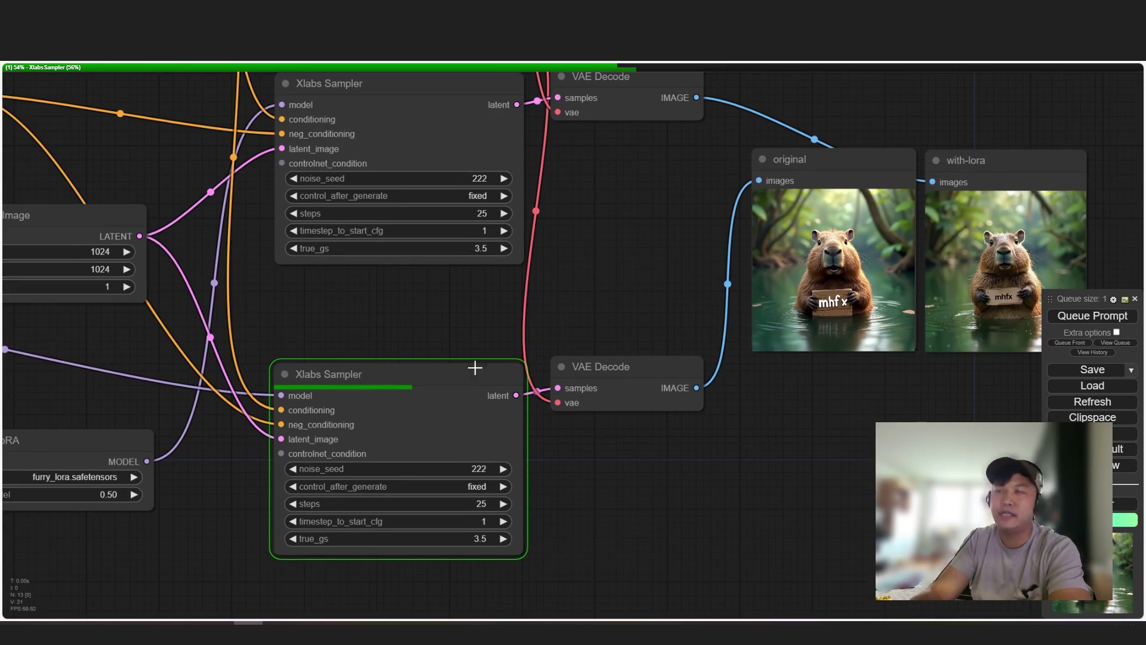
scroll(634, 291, "down", 2)
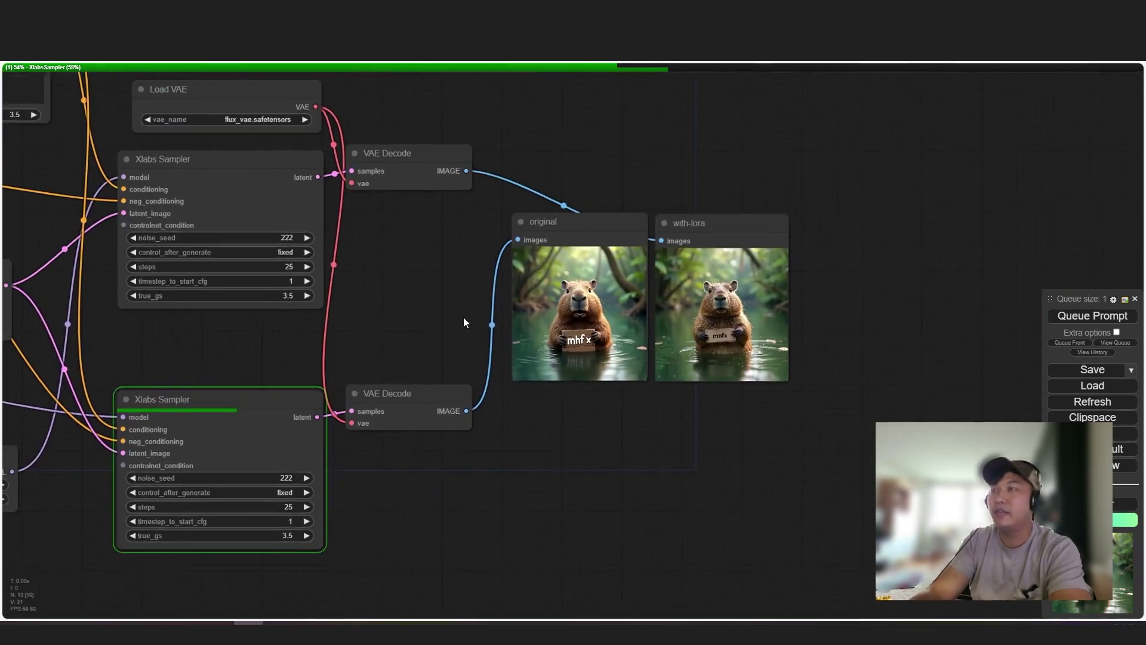
scroll(466, 320, "up", 3)
left_click_drag(415, 325, 684, 270)
scroll(683, 270, "down", 3)
scroll(179, 383, "down", 1)
left_click_drag(214, 380, 431, 360)
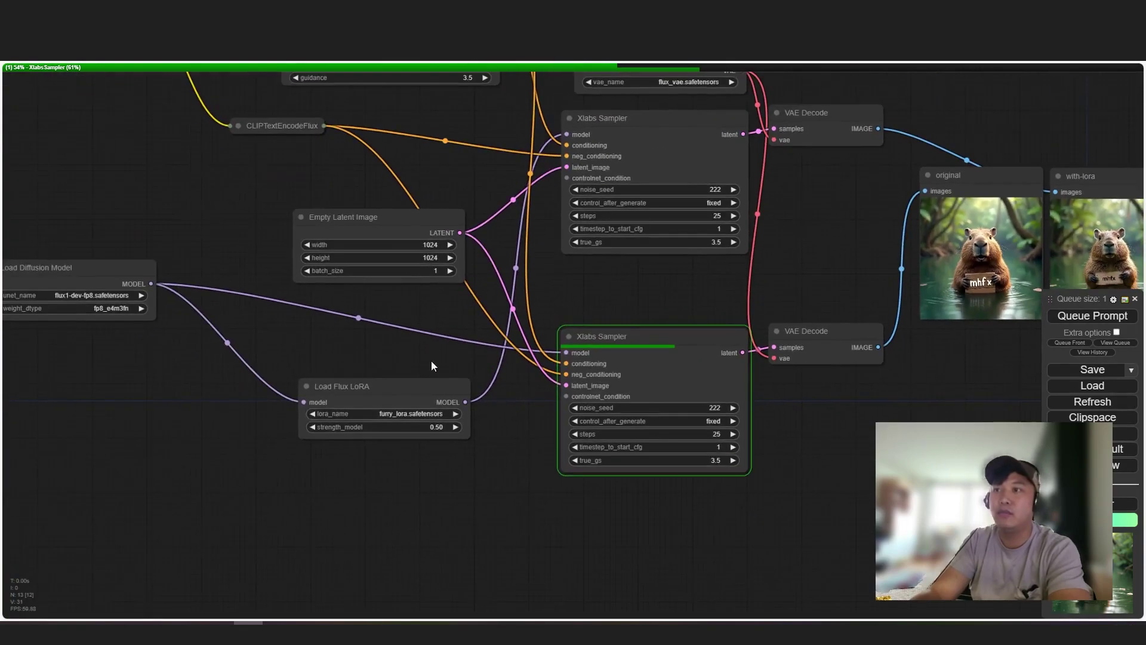
left_click_drag(558, 295, 163, 328)
left_click_drag(397, 301, 355, 303)
scroll(357, 306, "up", 2)
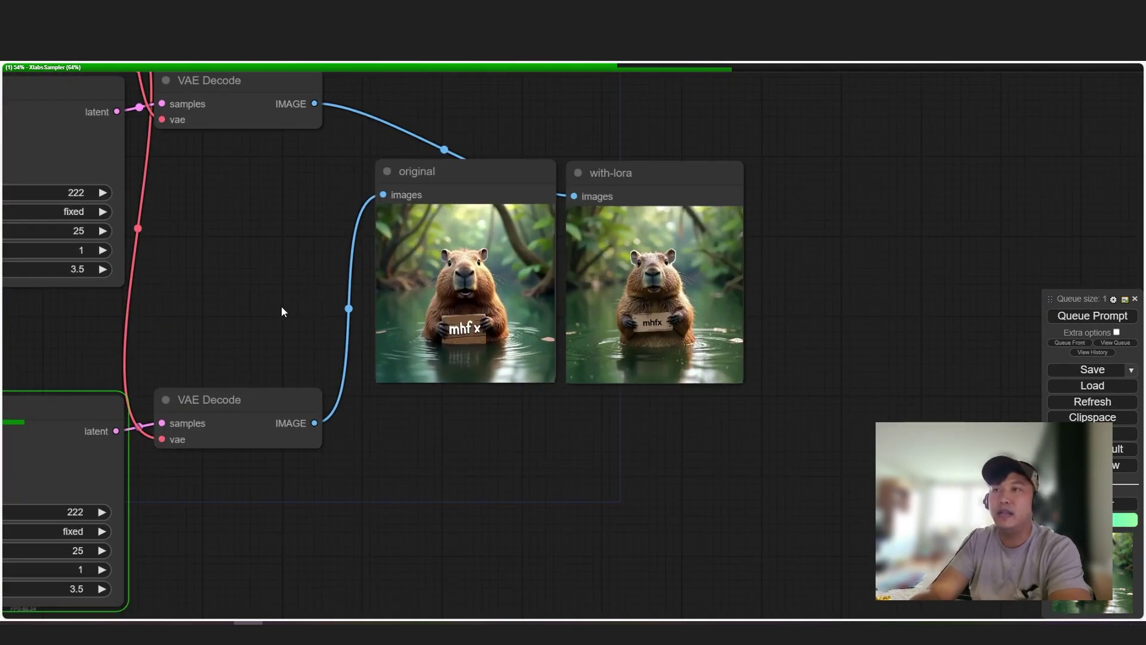
scroll(281, 312, "down", 3)
left_click_drag(233, 302, 304, 297)
left_click(299, 393)
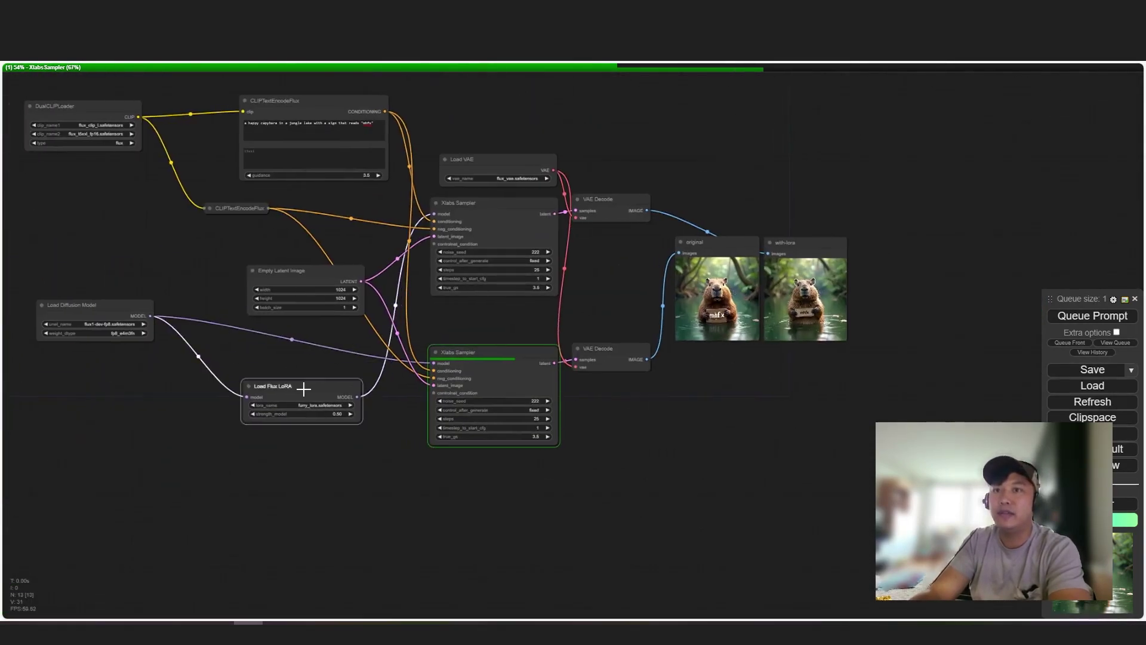
Compare the original and with-lora images generated with only the clip_l prompt
left_click_drag(575, 312, 382, 331)
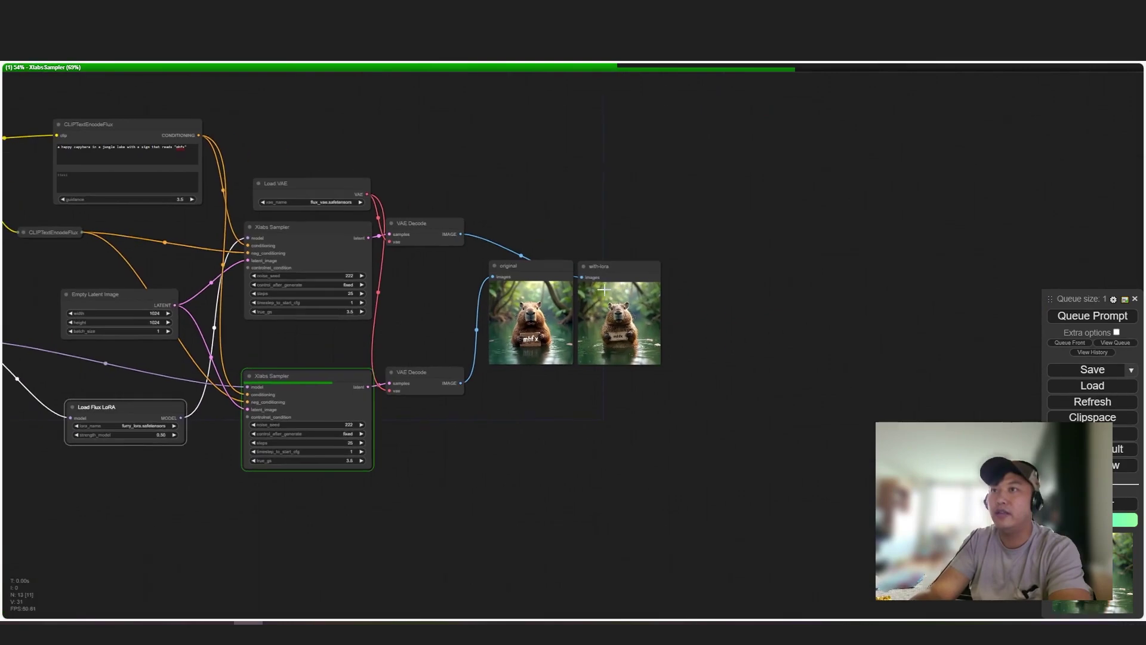
scroll(537, 382, "up", 12)
scroll(534, 383, "up", 1)
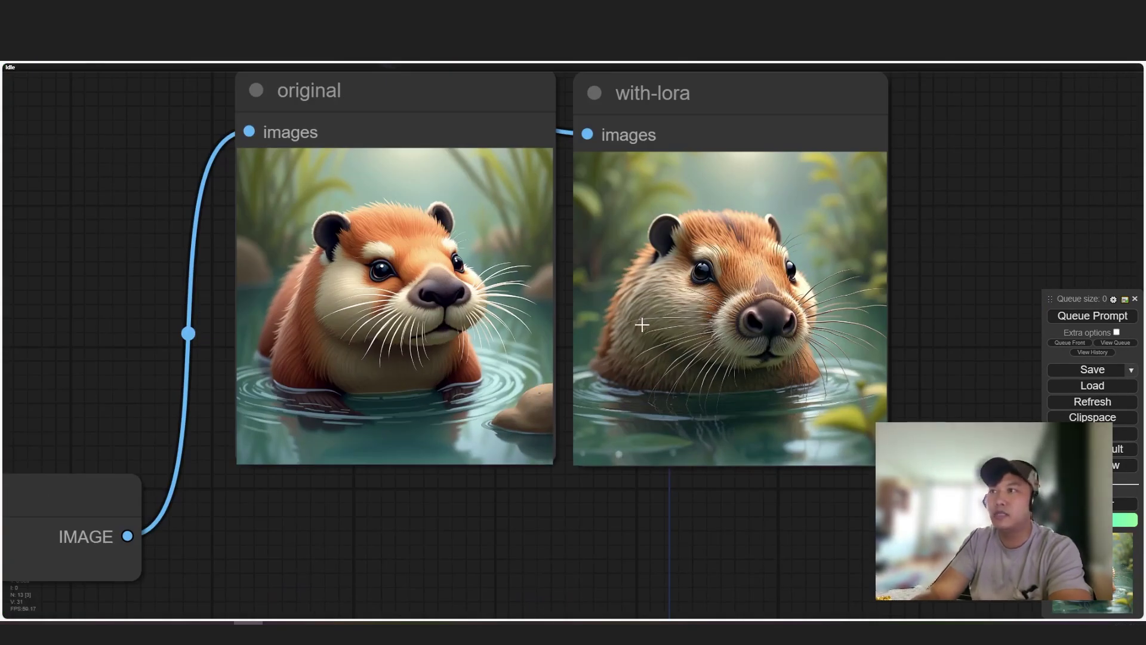
Examine the CLIPTextEncodeFlux node's empty t5xxl prompt and follow its connections through the Xlabs Samplers to the image previews
scroll(472, 356, "down", 2)
left_click_drag(196, 234, 636, 312)
scroll(637, 312, "down", 5)
left_click_drag(149, 196, 514, 298)
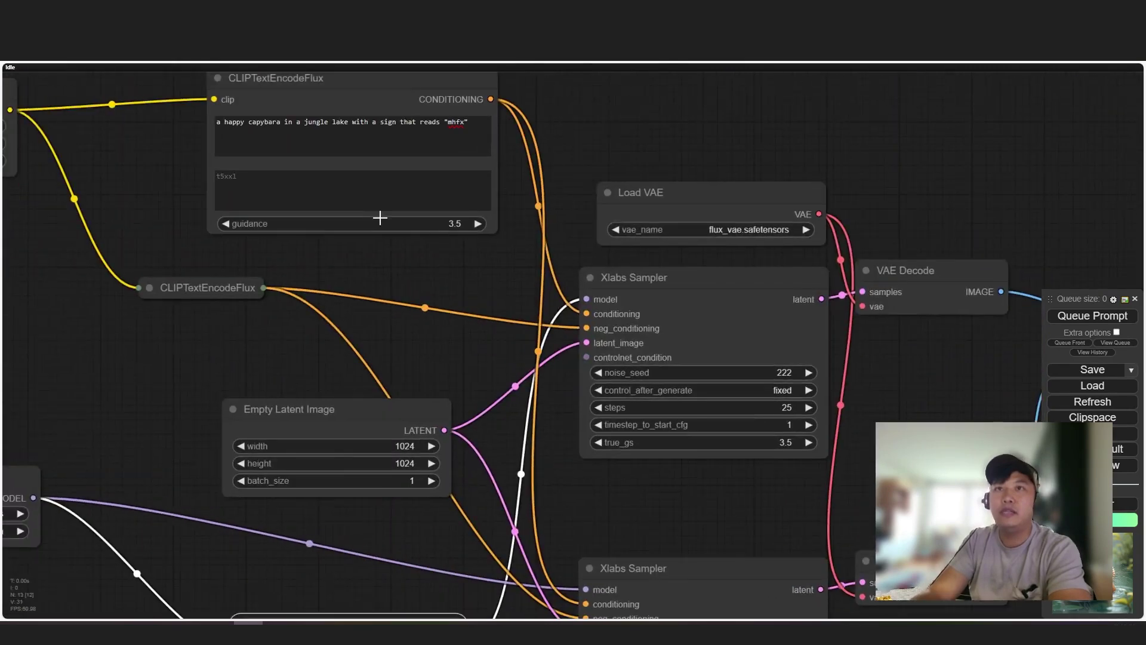
left_click_drag(412, 284, 433, 350)
left_click_drag(397, 210, 23, 161)
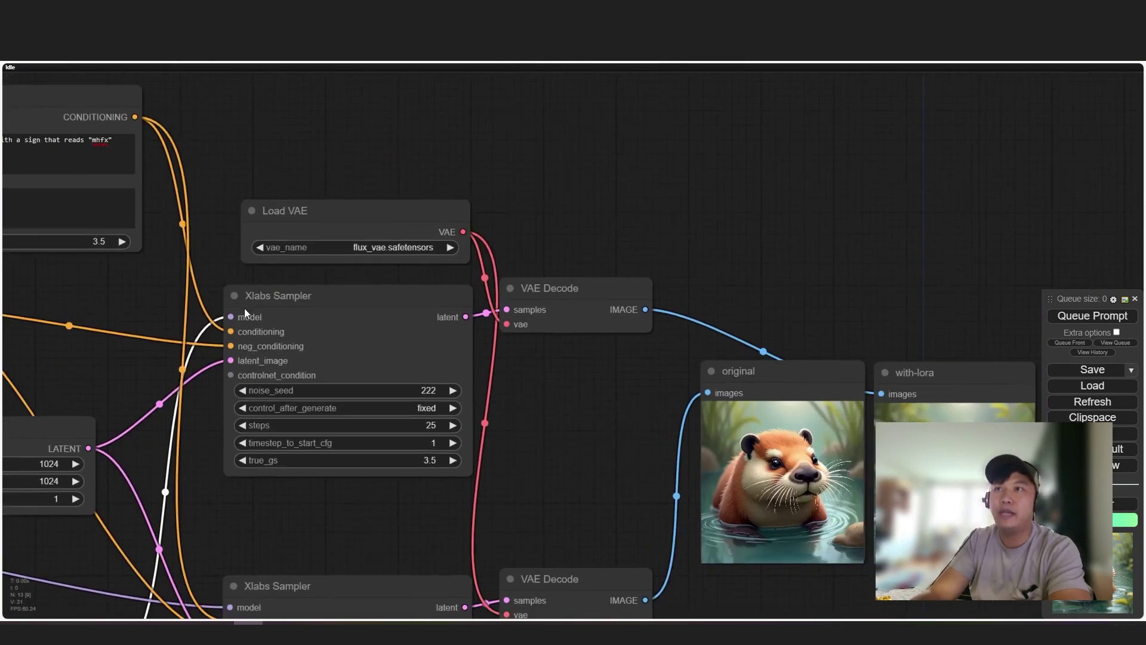
left_click_drag(662, 428, 329, 326)
scroll(515, 378, "up", 5)
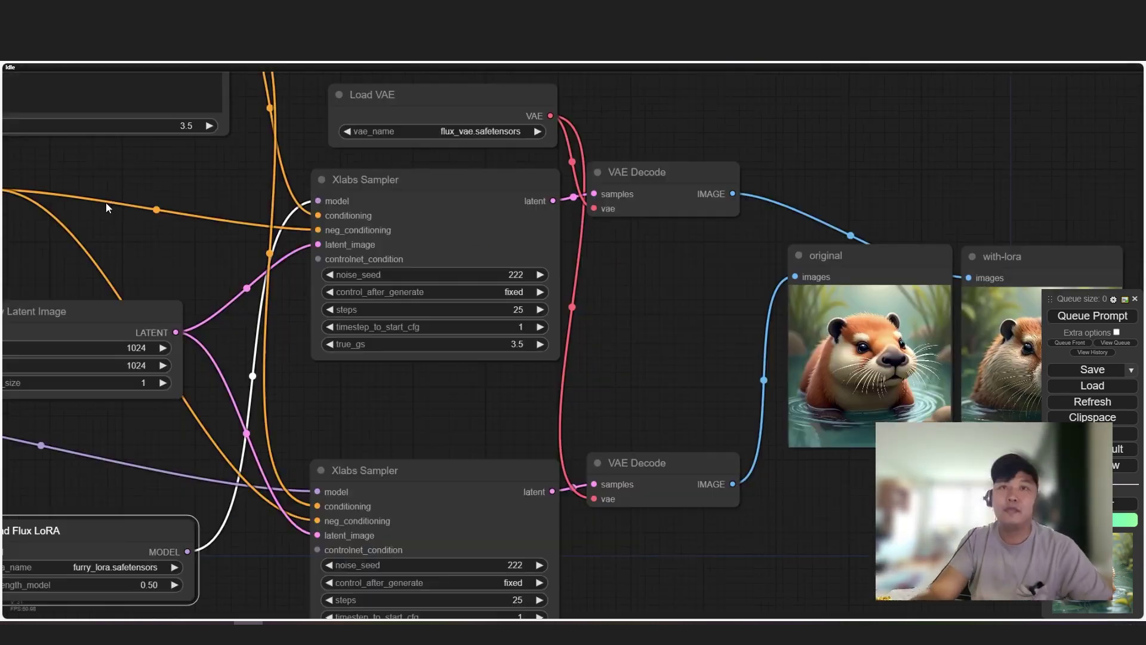
Choose anime_lora.safetensors as the LoRA in the Load Flux LoRA node
left_click_drag(107, 207, 417, 323)
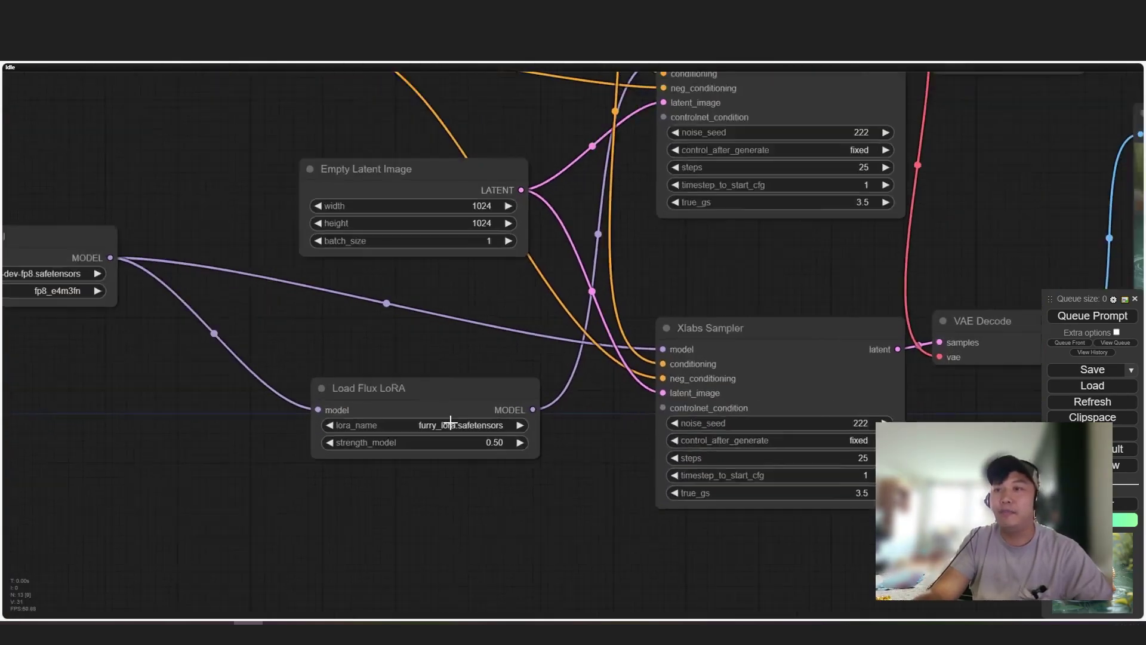
scroll(450, 422, "up", 2)
left_click(450, 423)
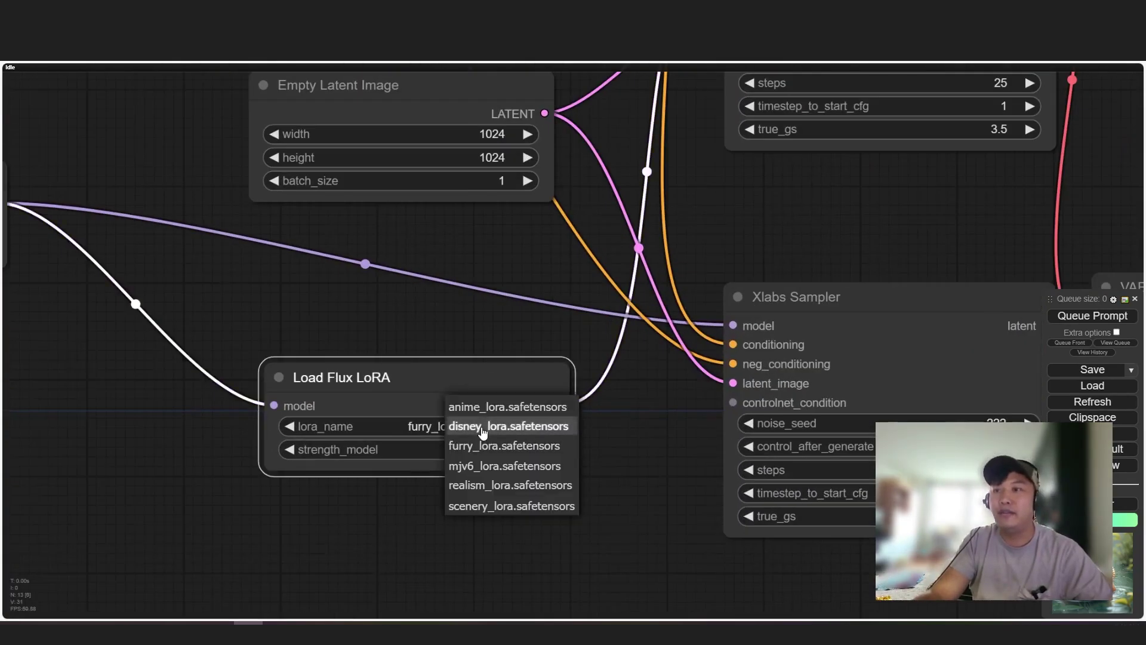
left_click(478, 404)
scroll(498, 293, "down", 1)
scroll(497, 291, "down", 1)
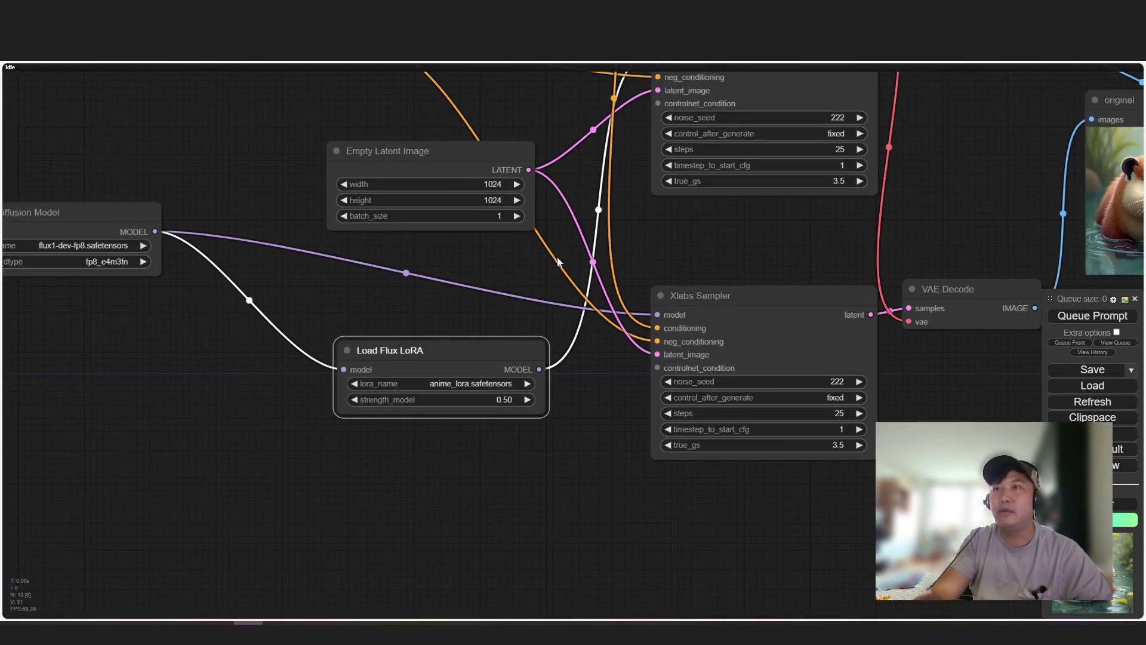
Set both CLIPTextEncodeFlux prompts to "a girl ninja assassin, standing on a rooftop overlooking a medieval village, anime" and queue the generation
left_click_drag(558, 262, 395, 398)
scroll(192, 250, "up", 2)
left_click(193, 251)
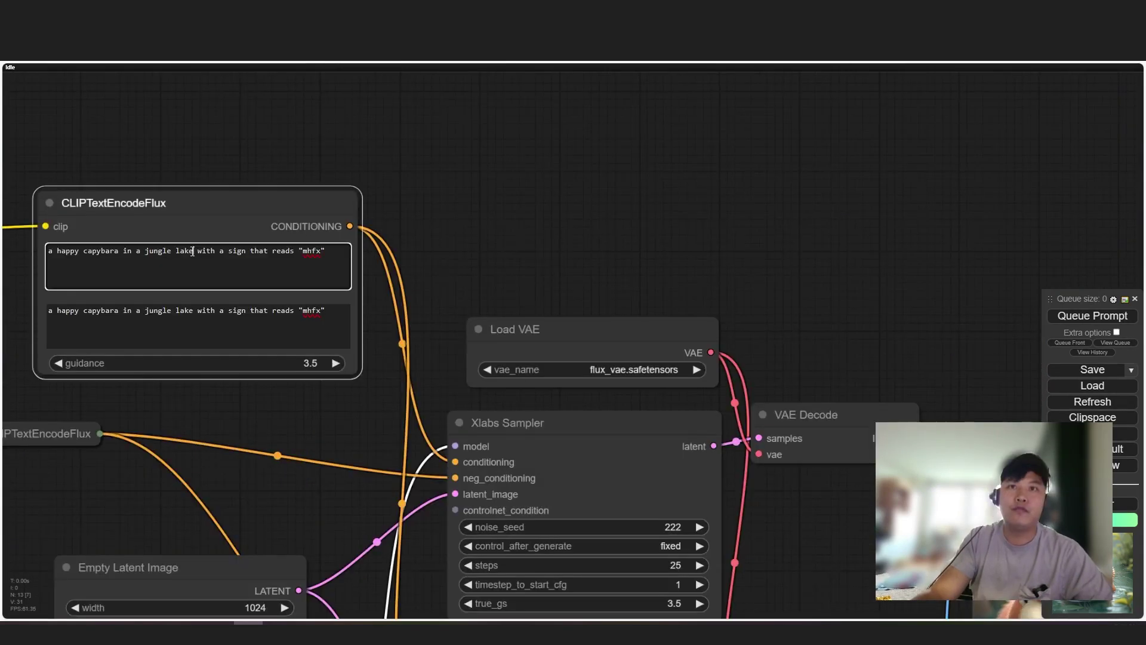
key("ctrl+a")
type("a")
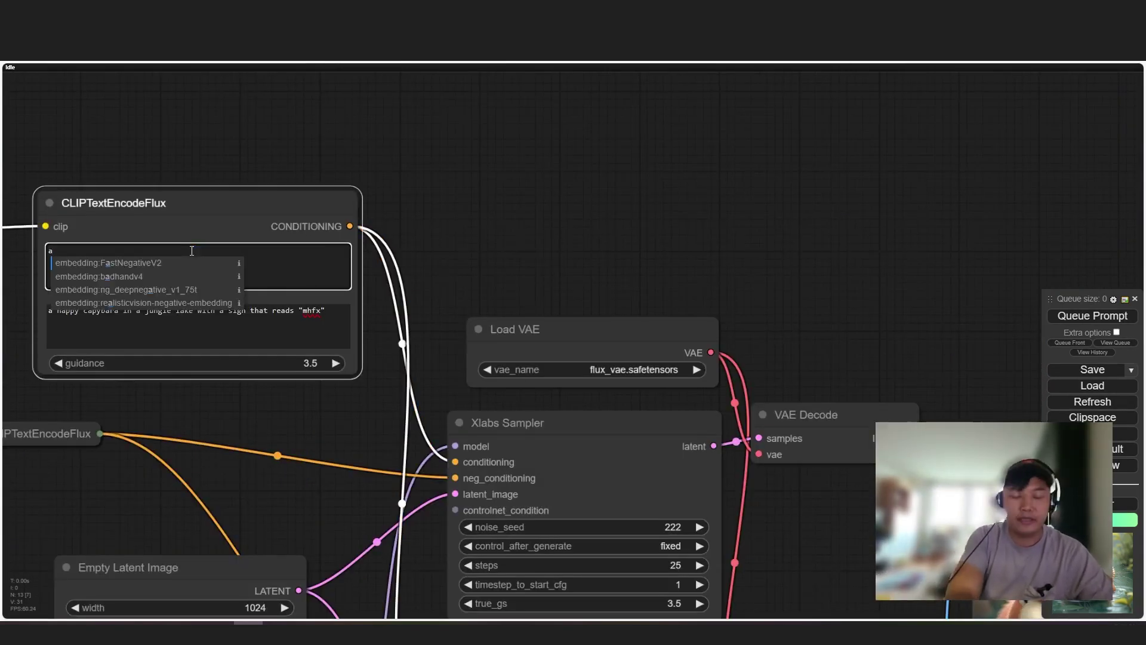
type(" girl ninja assassin, standing on a rooftop overlooking a medieval village, anime")
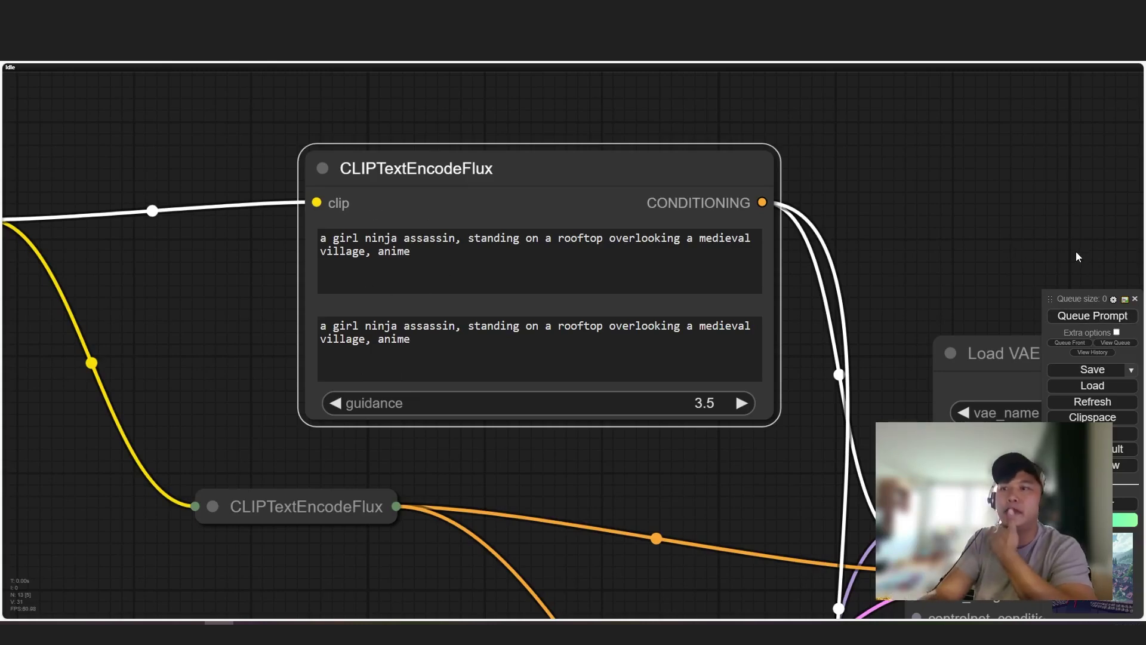
left_click(1098, 317)
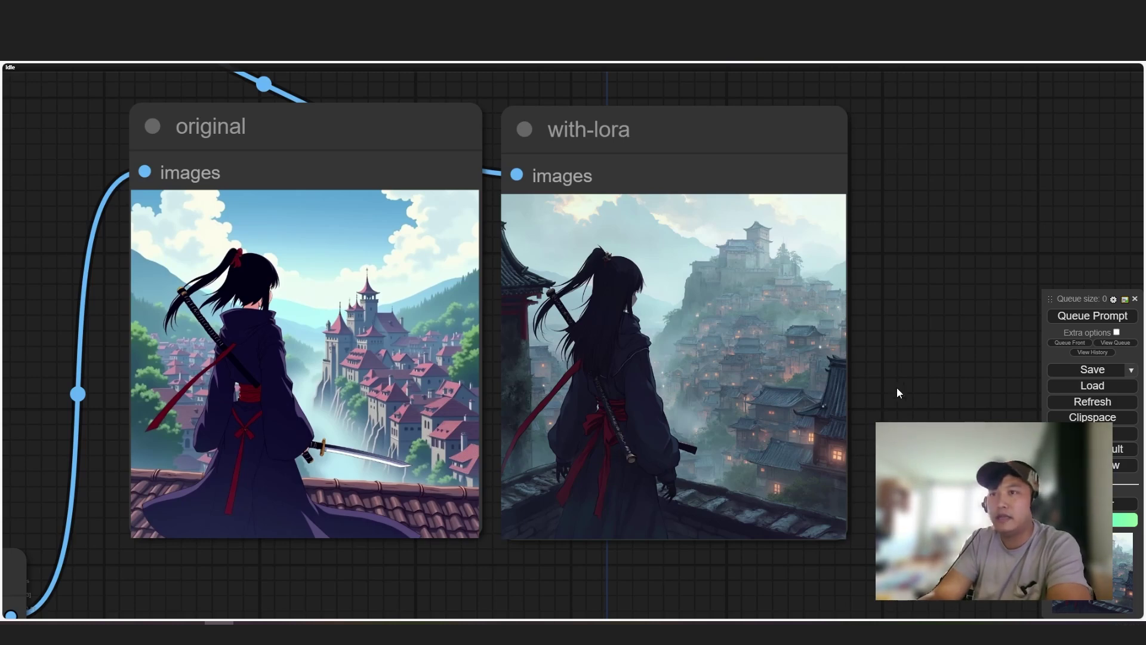
Remove the word "anime" from the end of both prompts in the CLIPTextEncodeFlux node
left_click_drag(899, 391, 953, 381)
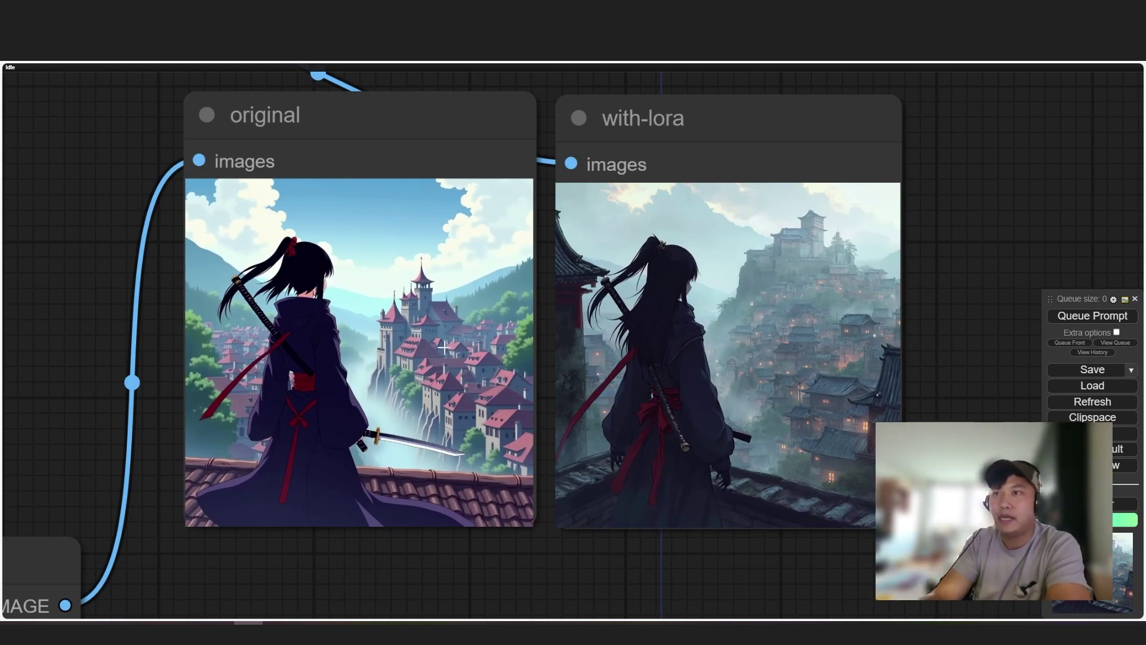
scroll(806, 384, "down", 3)
left_click_drag(197, 230, 413, 273)
scroll(235, 262, "down", 6)
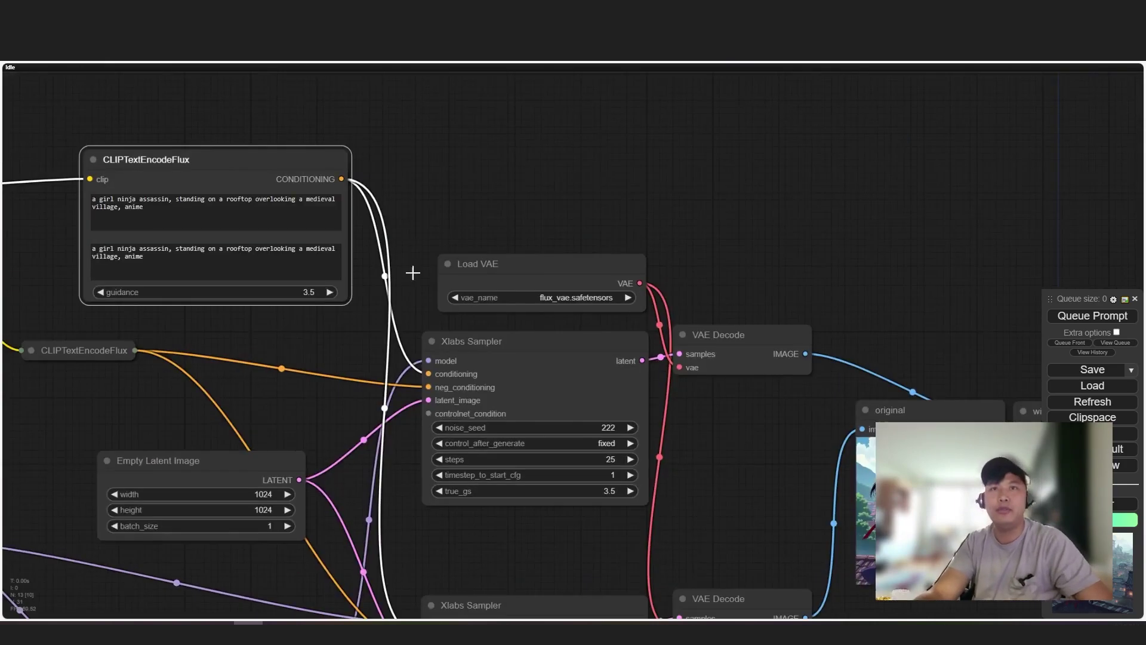
scroll(413, 273, "down", 2)
scroll(312, 214, "up", 5)
left_click(312, 214)
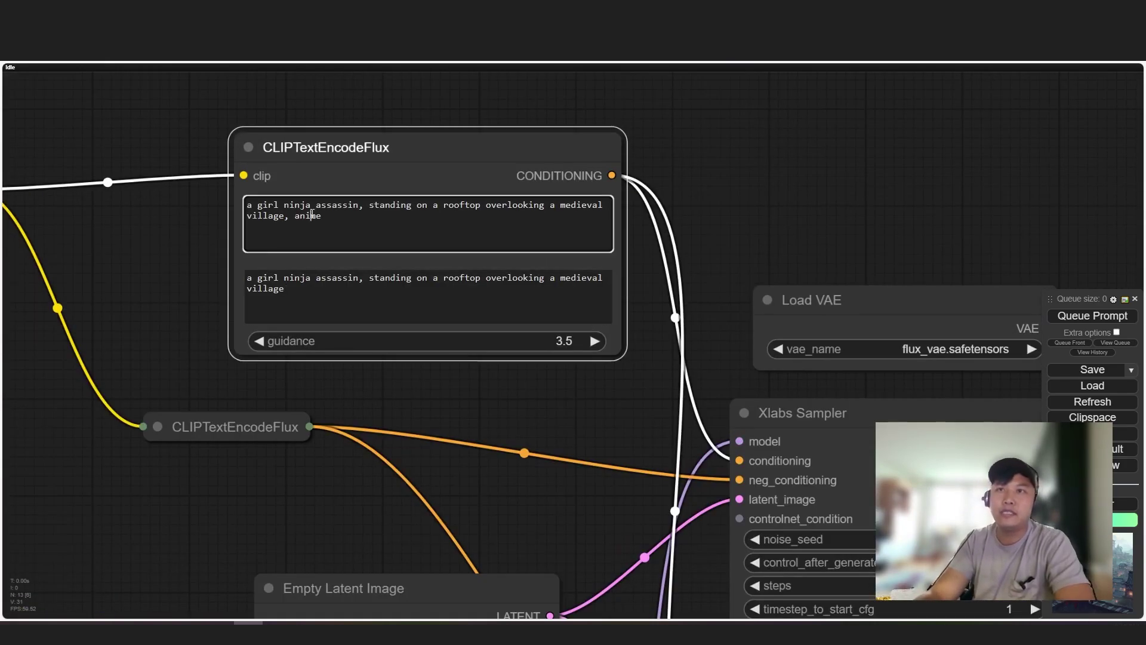
key("ctrl+a")
double_click(312, 218)
key("BackSpace")
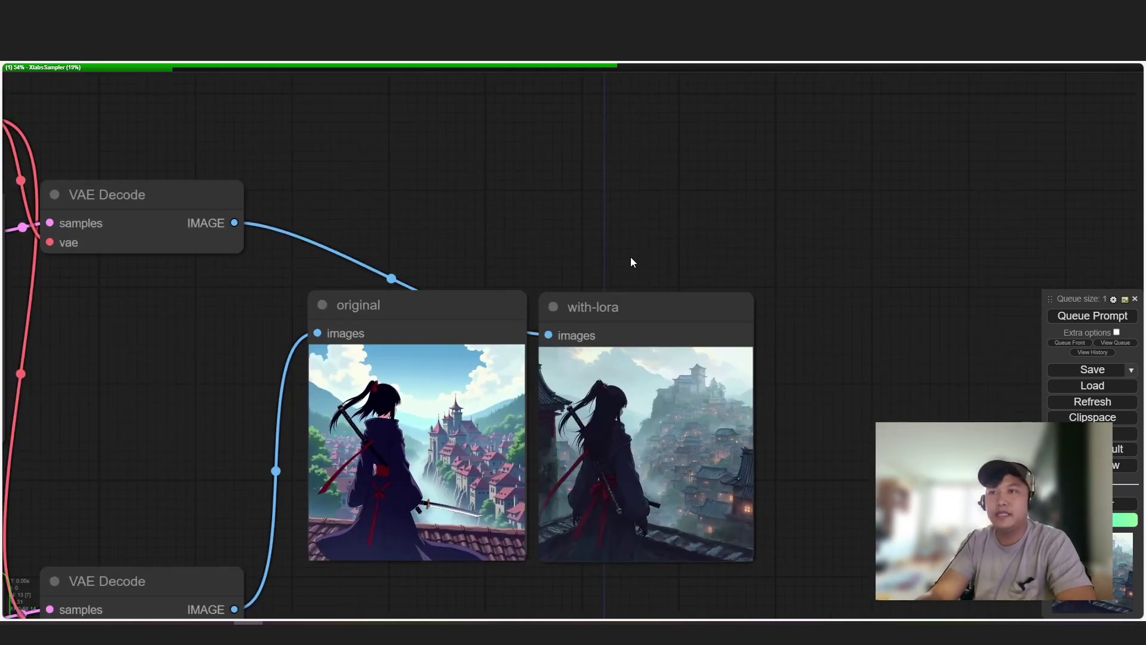
Compare the original and with-lora ninja images generated without "anime" in the prompt, inspecting the figures and village details up close
left_click_drag(630, 257, 634, 197)
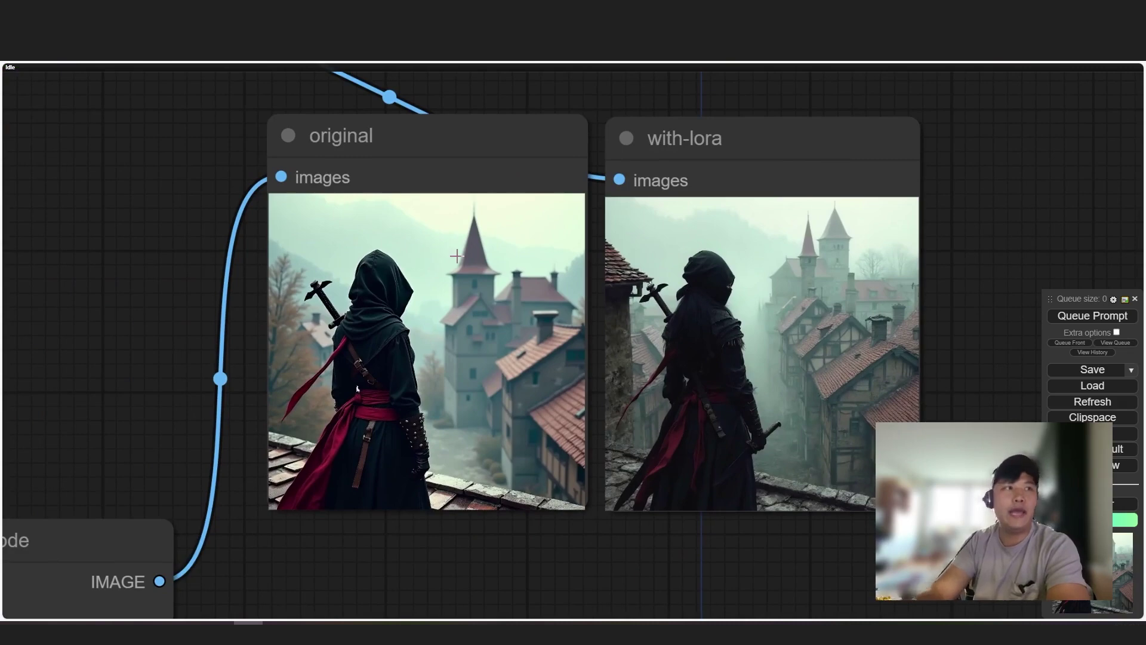
scroll(781, 355, "up", 4)
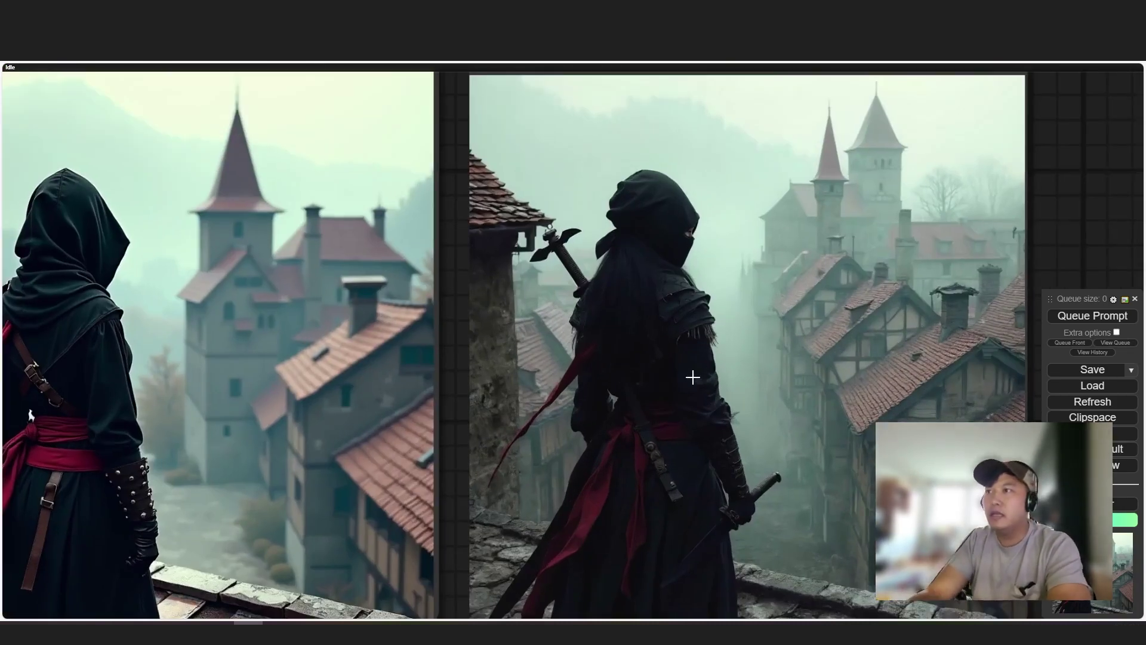
left_click_drag(813, 350, 813, 347)
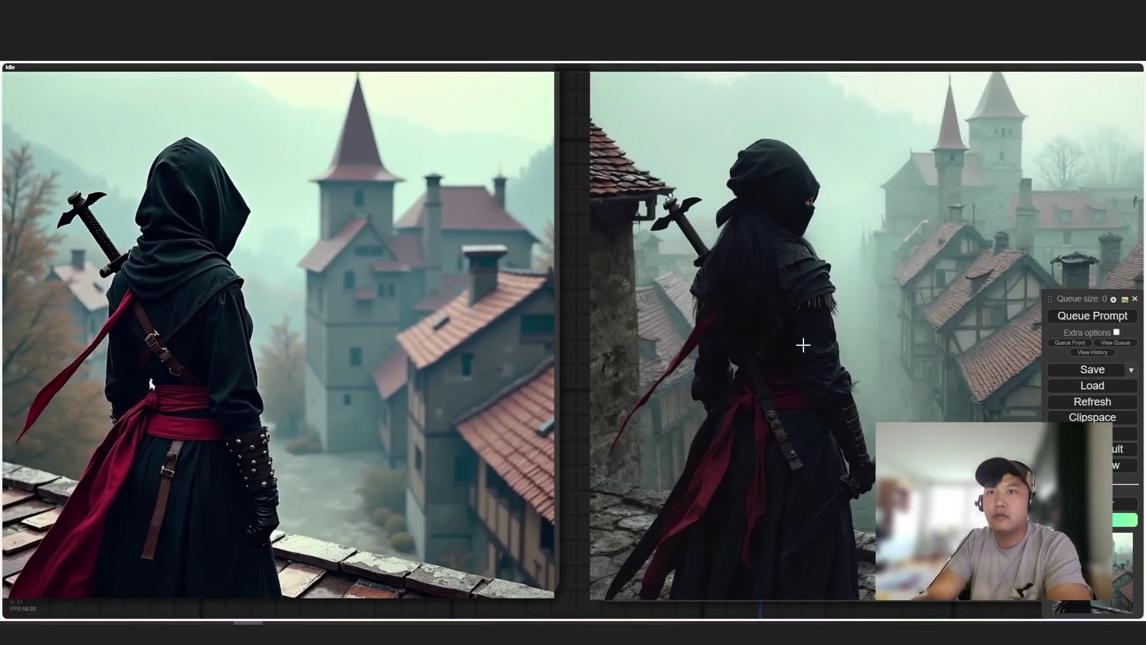
scroll(469, 367, "down", 1)
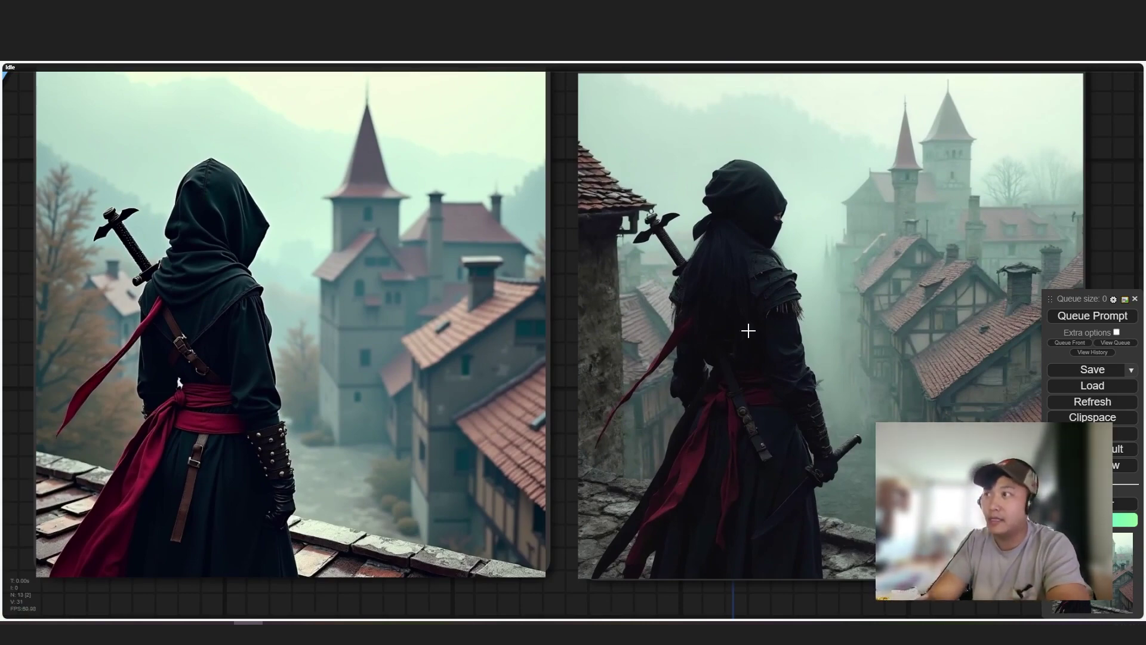
scroll(747, 323, "right", 3)
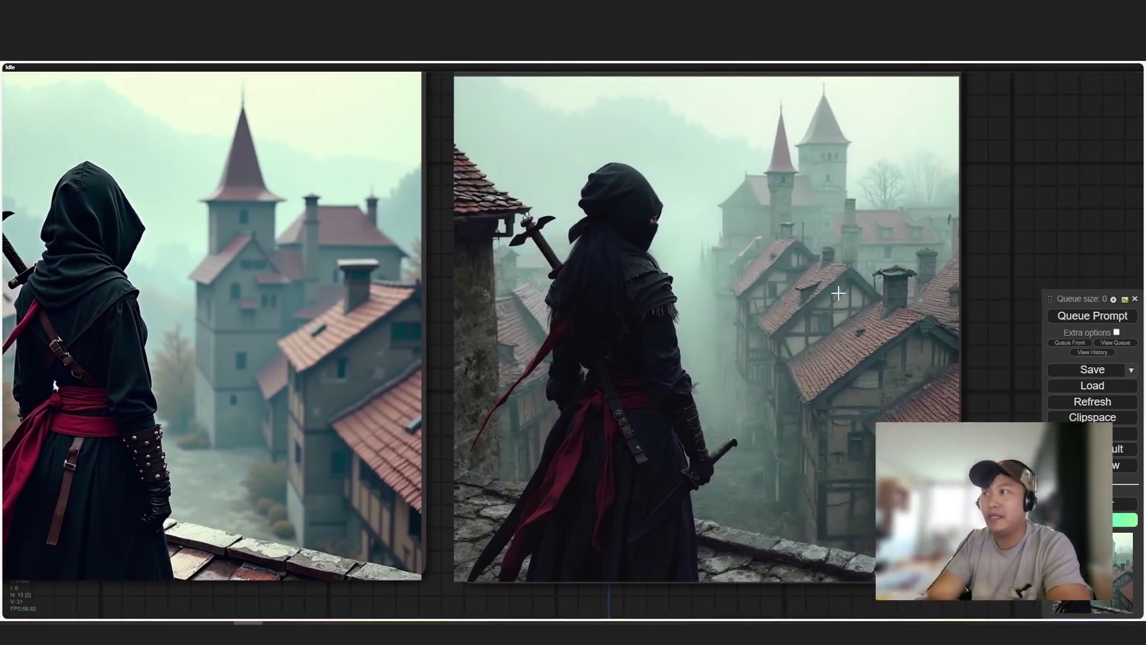
scroll(839, 292, "up", 4)
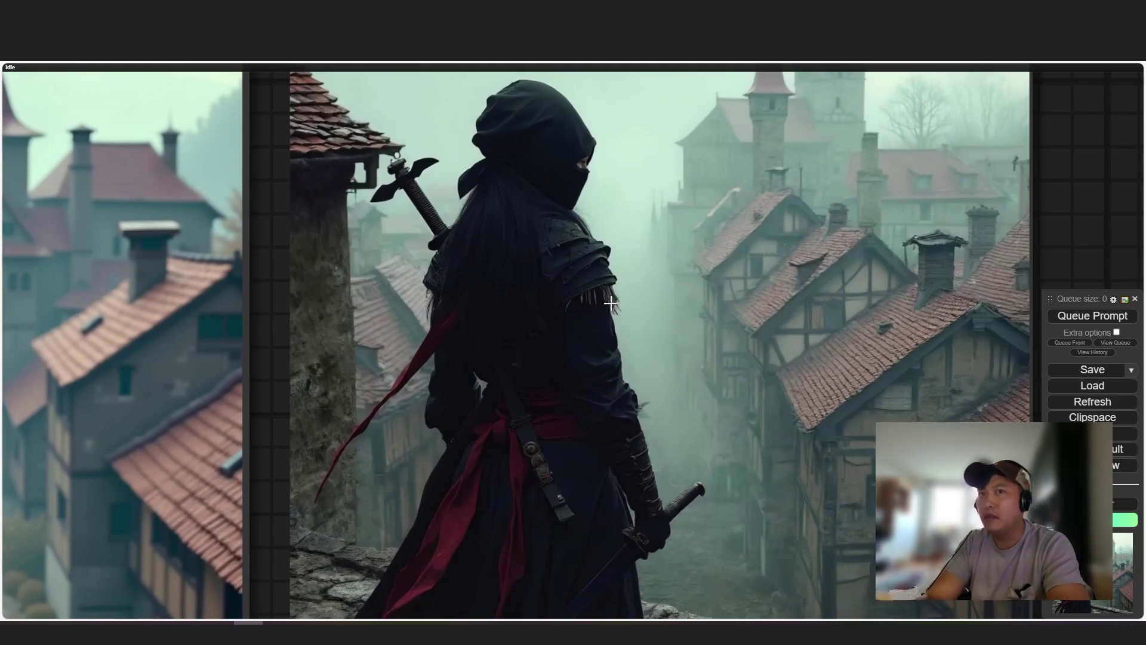
scroll(610, 303, "left", 8)
scroll(468, 348, "right", 5)
scroll(820, 305, "right", 2)
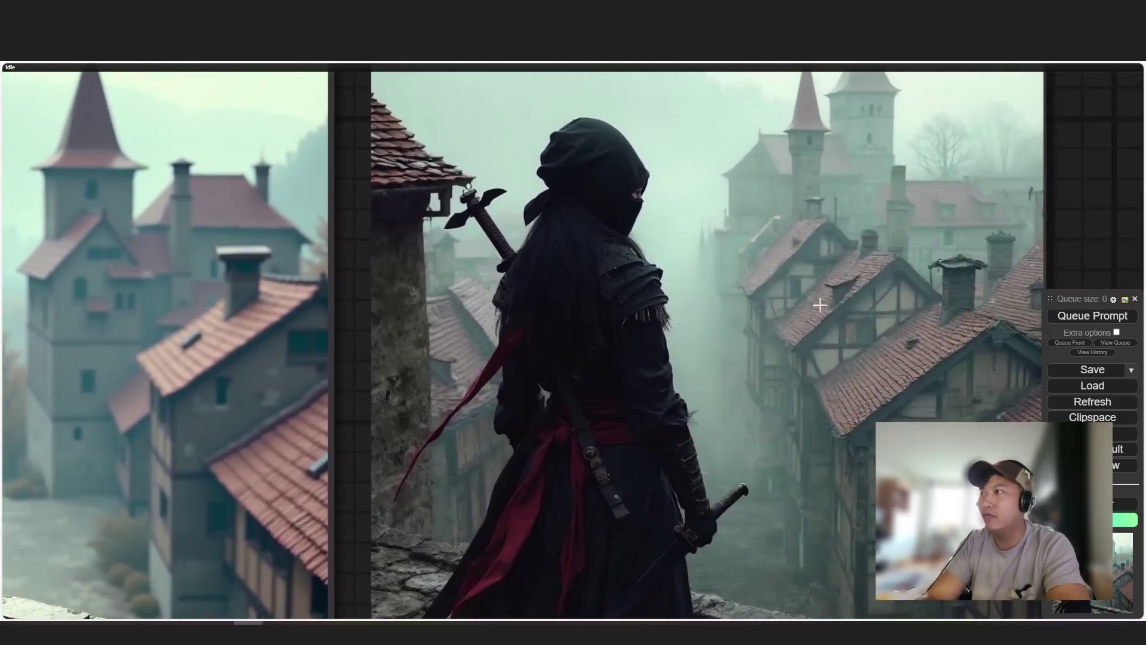
scroll(840, 298, "down", 10)
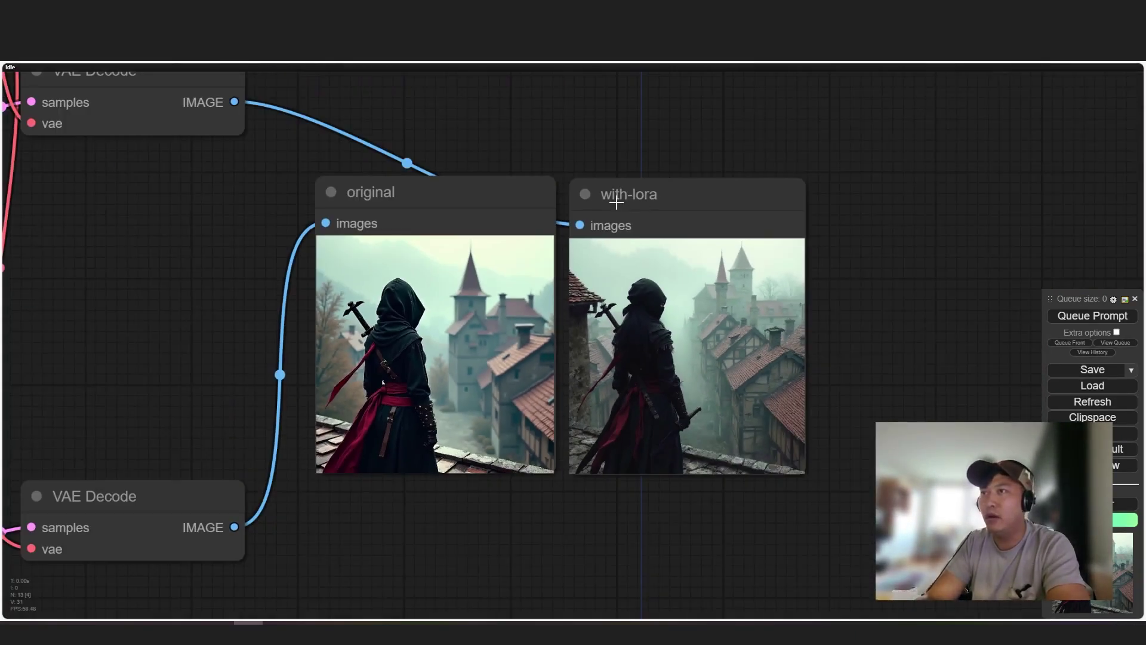
Check the LoRA name and strength in the Load Flux LoRA node and review the ninja images against these settings
scroll(543, 434, "left", 15)
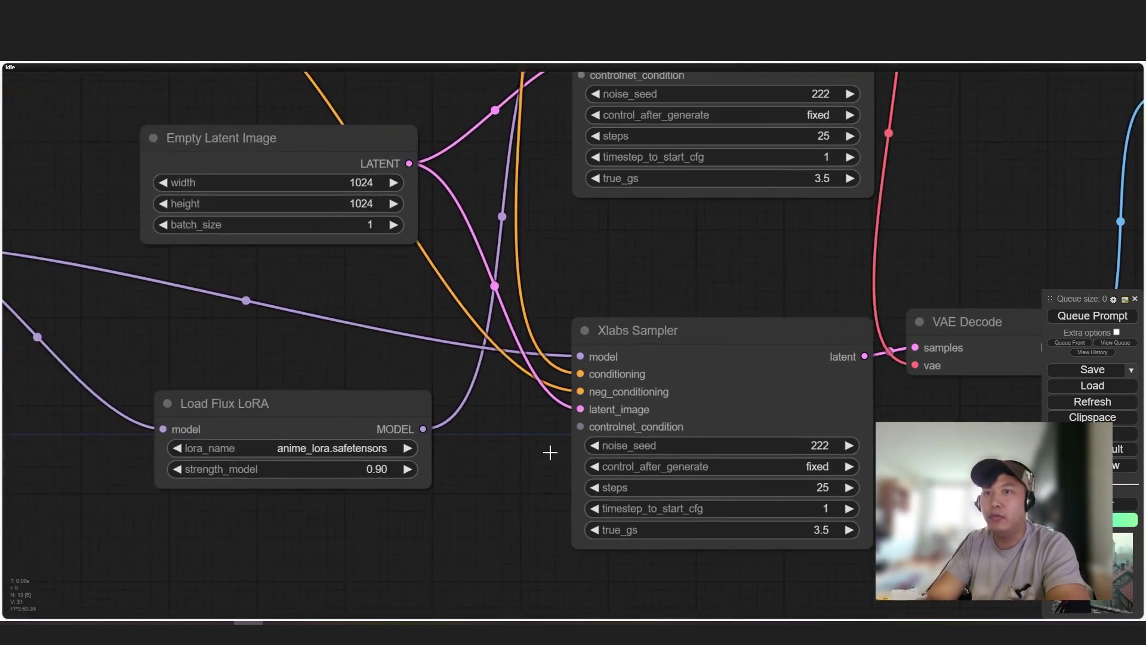
scroll(543, 434, "up", 3)
scroll(465, 428, "down", 4)
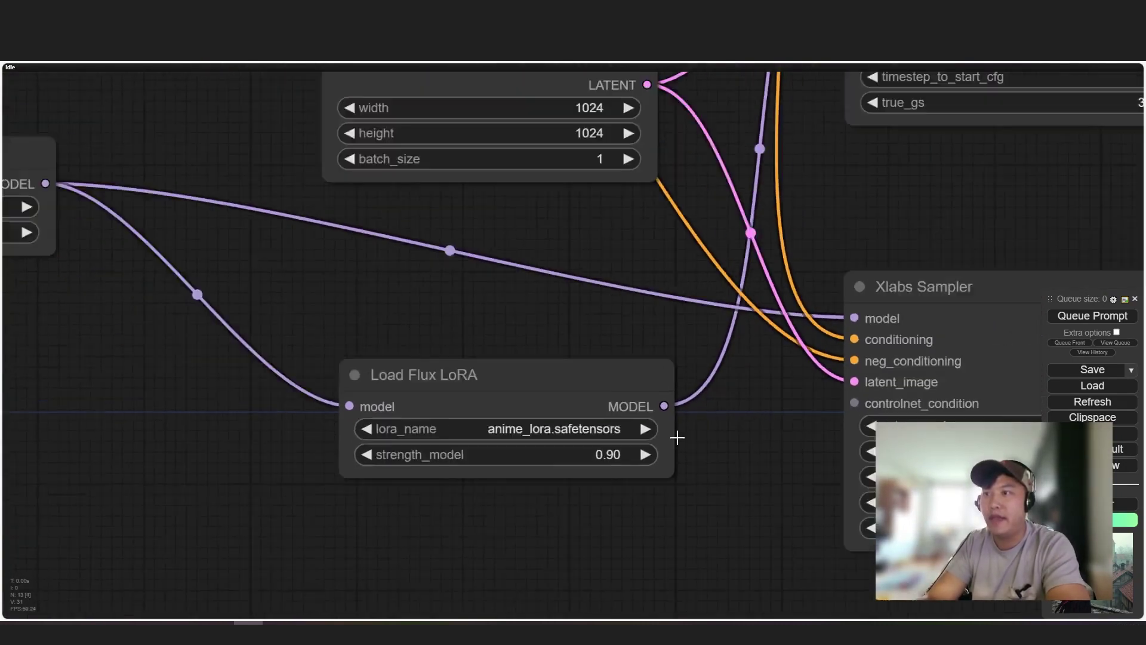
scroll(679, 435, "right", 12)
scroll(575, 345, "up", 9)
scroll(686, 358, "right", 1)
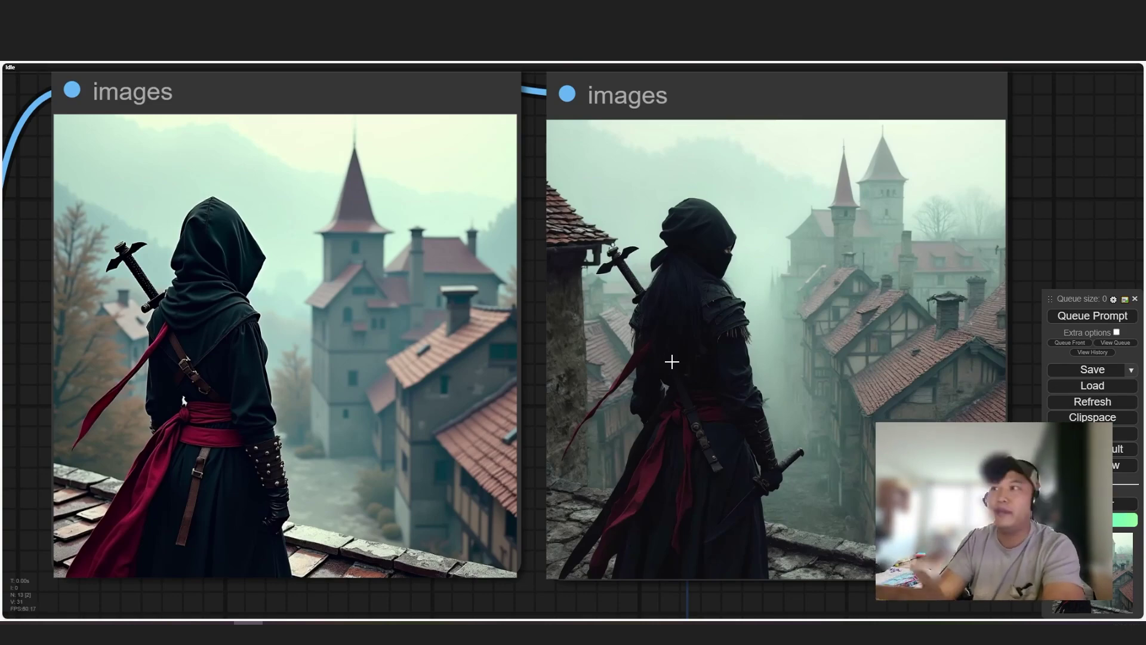
Choose mjv6_lora.safetensors as the LoRA in the Load Flux LoRA node
scroll(623, 336, "down", 4)
scroll(623, 336, "down", 1)
left_click_drag(126, 267, 675, 380)
scroll(314, 338, "down", 4)
scroll(676, 380, "down", 1)
left_click_drag(115, 221, 506, 364)
left_click_drag(239, 597, 349, 229)
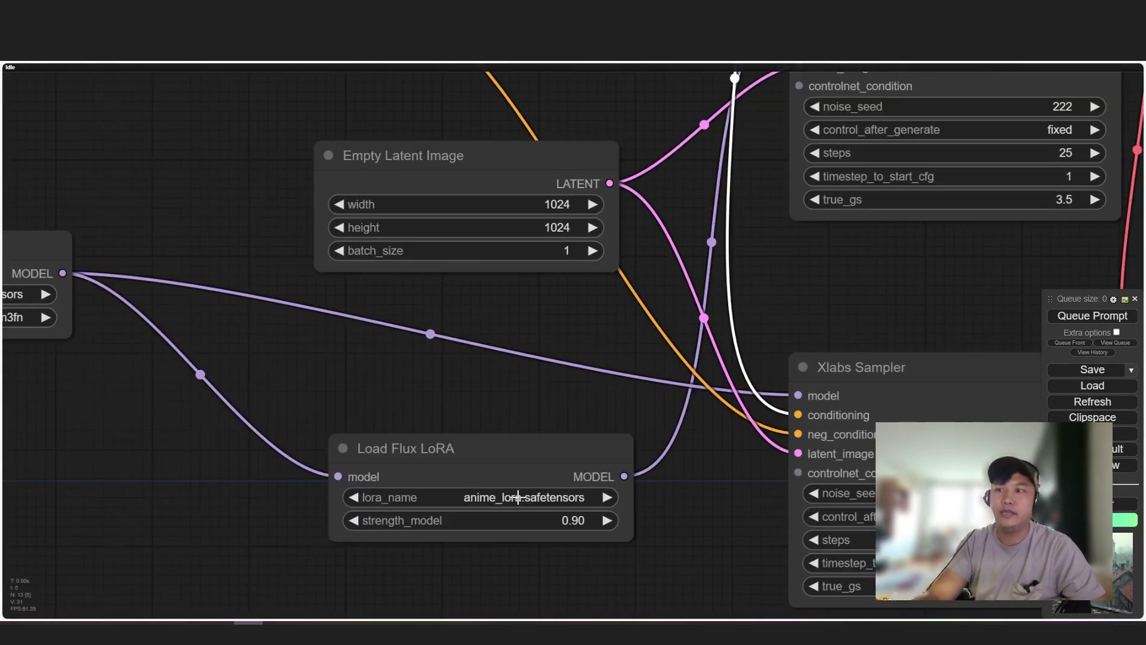
left_click(519, 497)
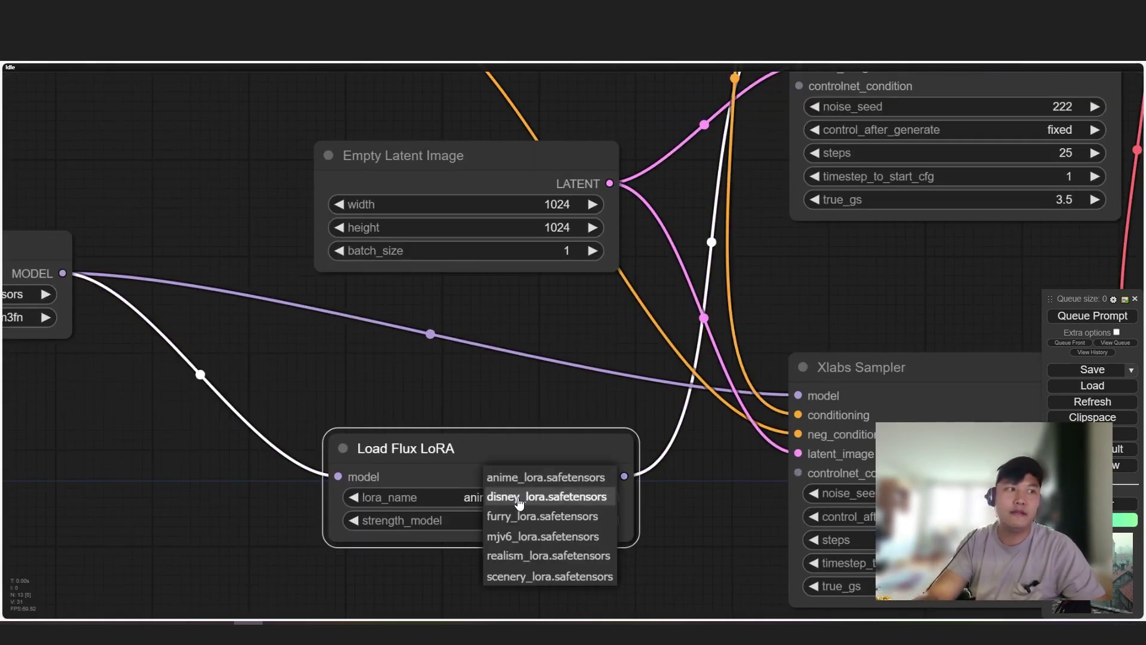
left_click(529, 536)
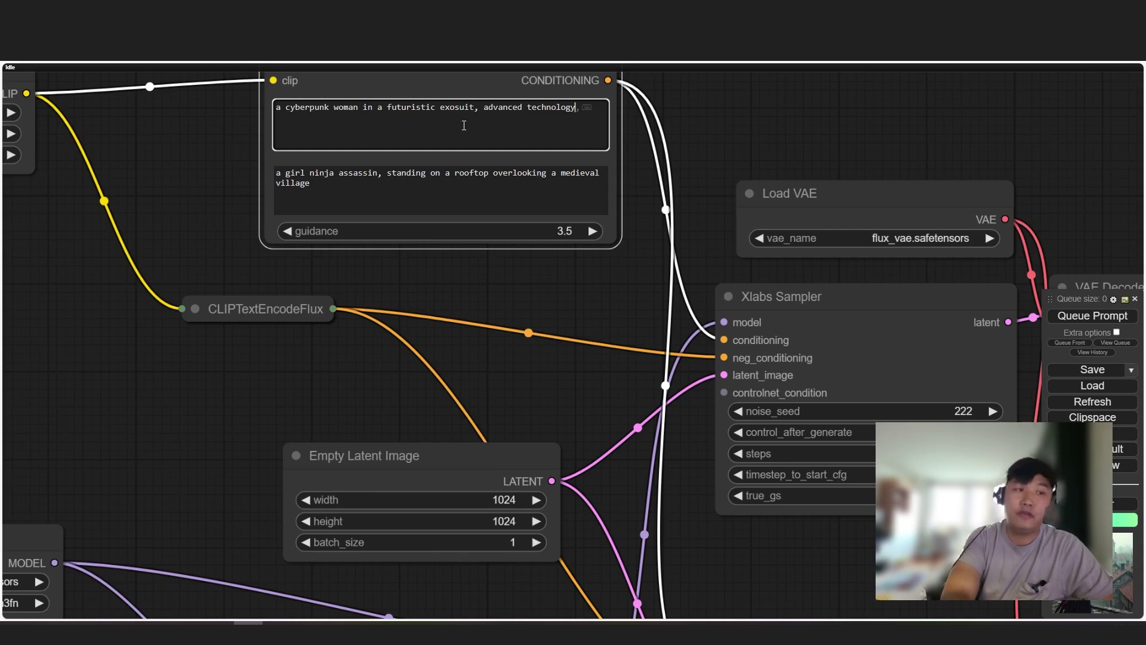
Set both prompts to "a cyberpunk woman in a futuristic exosuit, advanced technology, reflective, spaceship environment" and queue the generation
type("reflective")
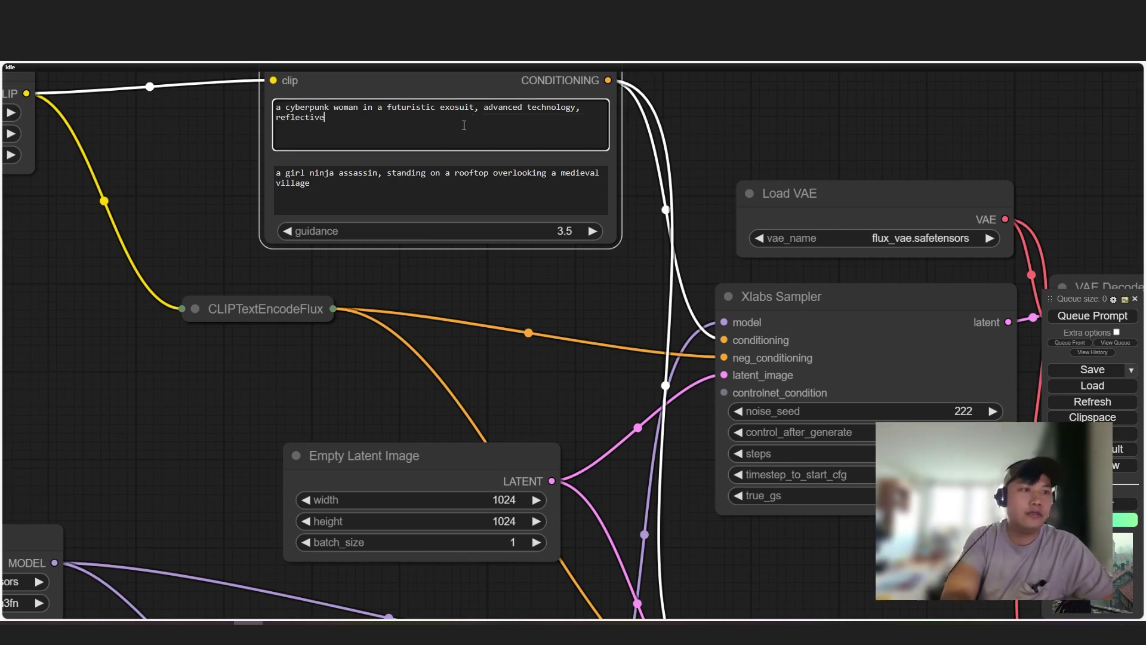
type(", spaceship environment,")
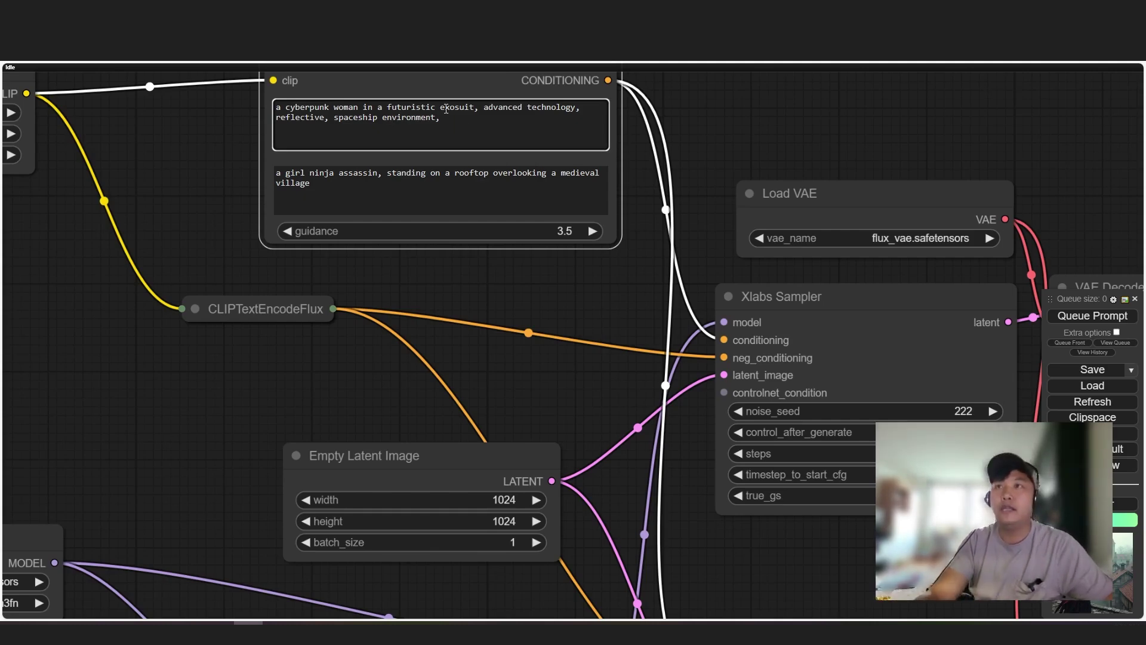
key("BackSpace")
key("ctrl+a")
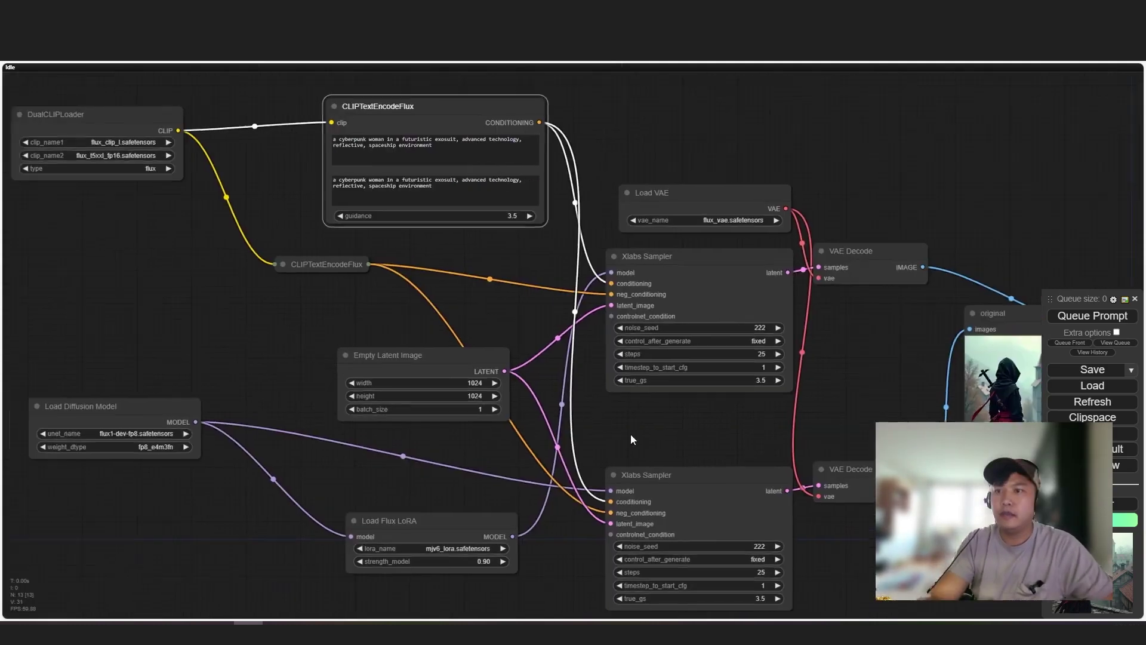
left_click_drag(631, 435, 460, 460)
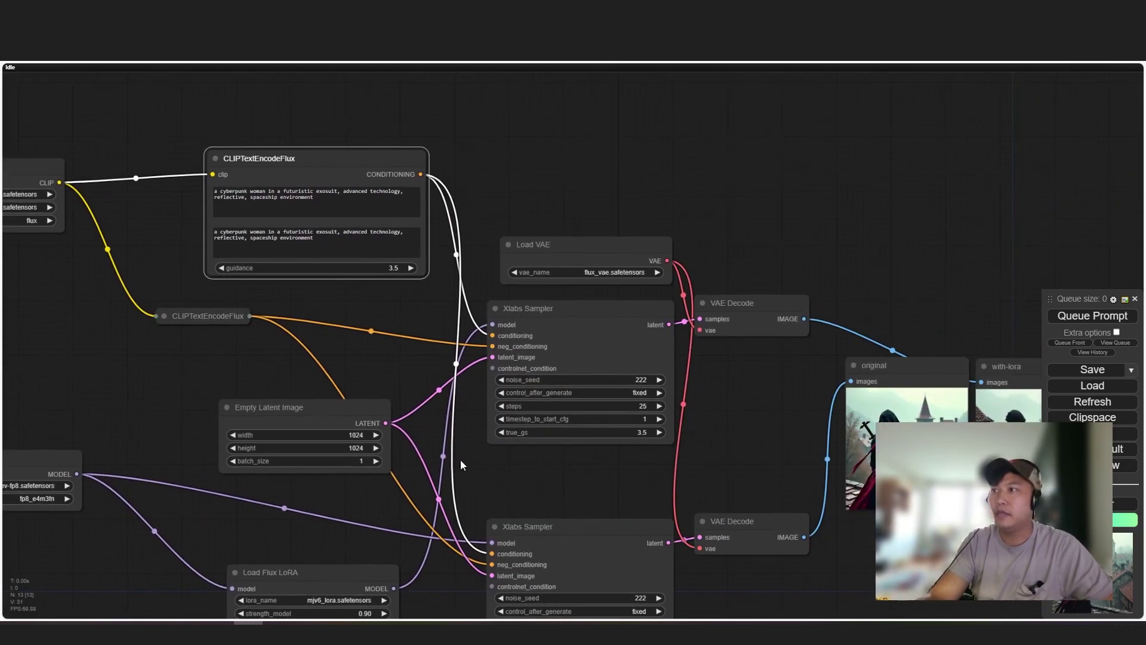
left_click(1092, 316)
left_click_drag(734, 184, 769, 160)
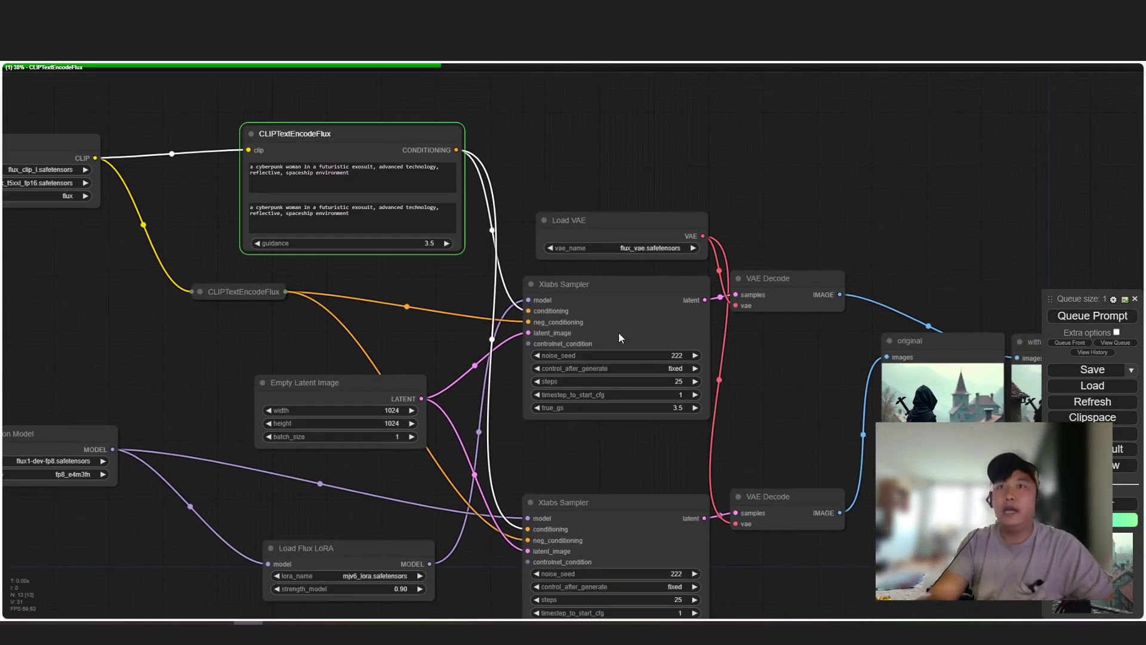
Switch to the browser showing the x-flux-comfyui GitHub repository and open flux-lora-collections from the README's Models list
mouse_move(162, 623)
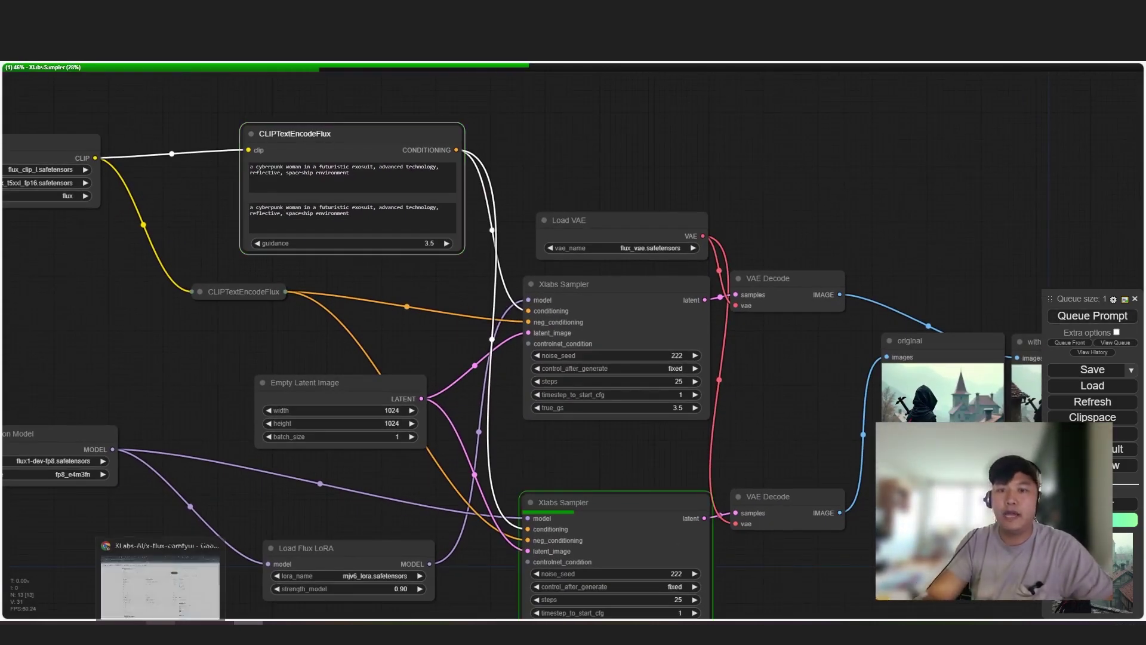
left_click(160, 573)
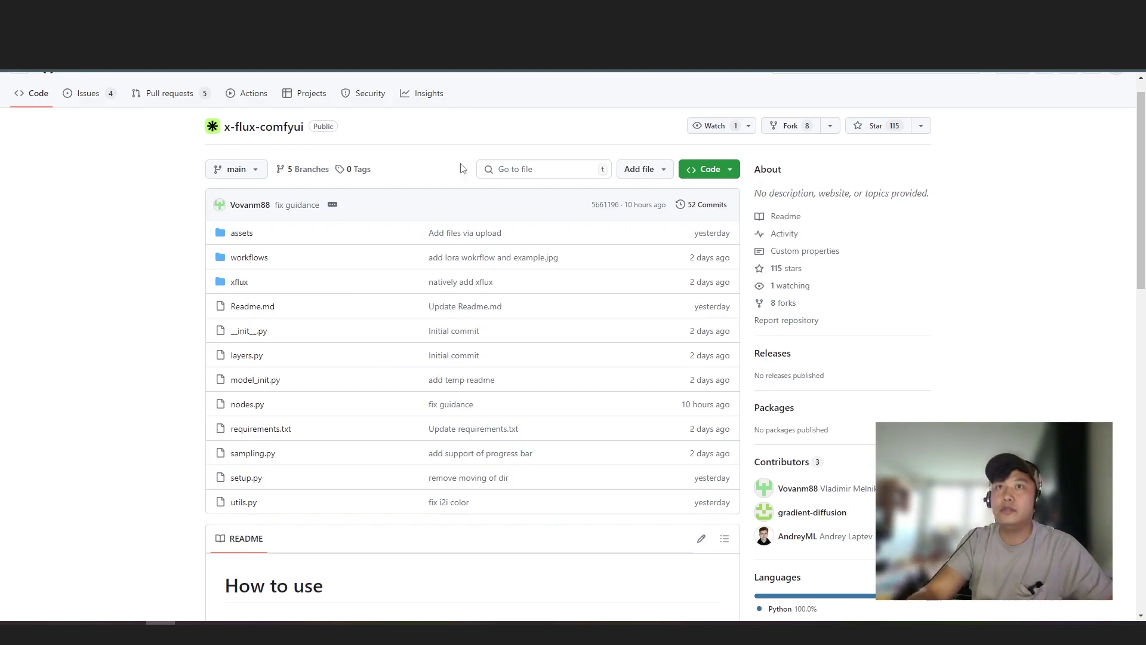
scroll(370, 393, "down", 6)
scroll(370, 393, "down", 10)
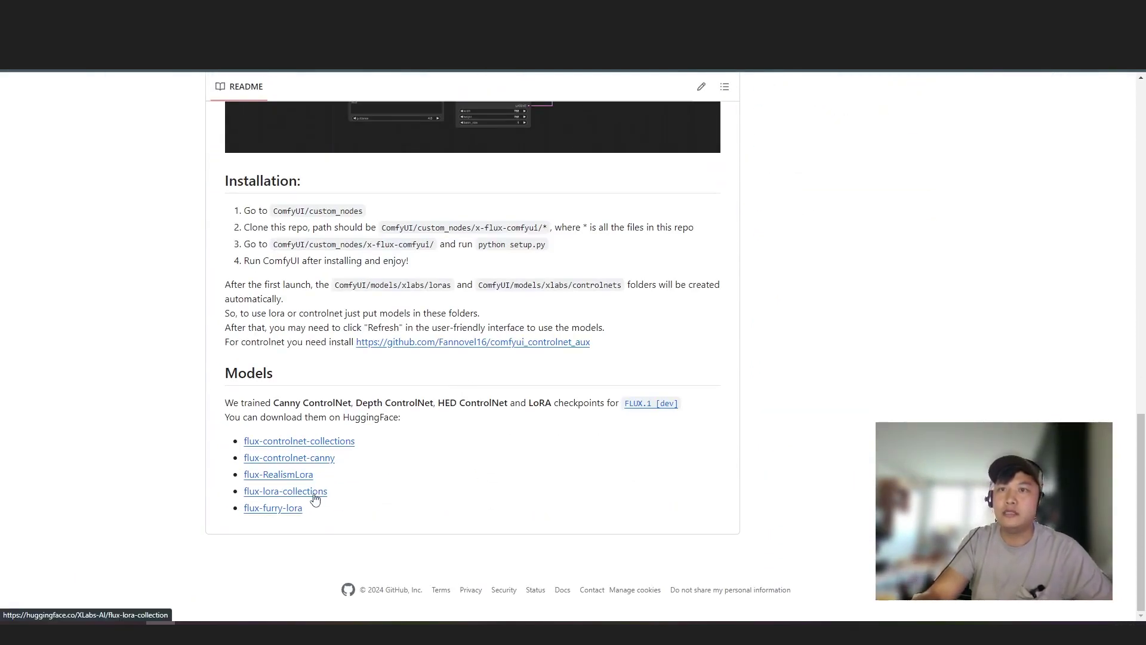
left_click(315, 499)
Examine the furry_lora inference examples on the model card, comparing their prompts, including the word "furry", with the sample images
scroll(556, 328, "down", 8)
scroll(600, 336, "down", 5)
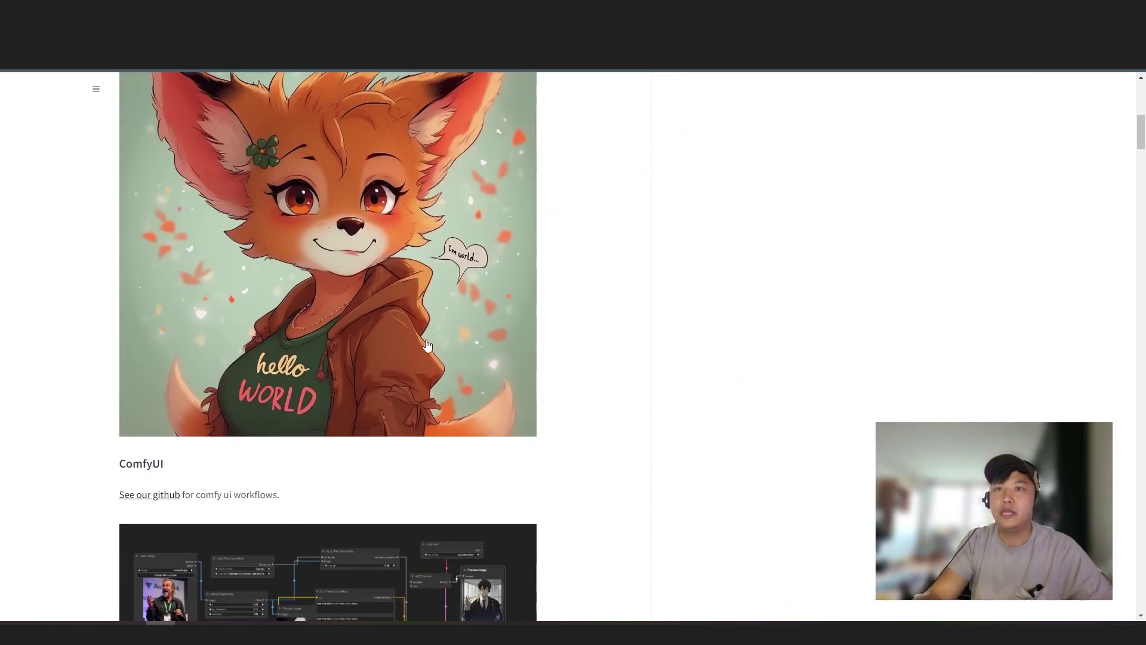
scroll(340, 350, "down", 12)
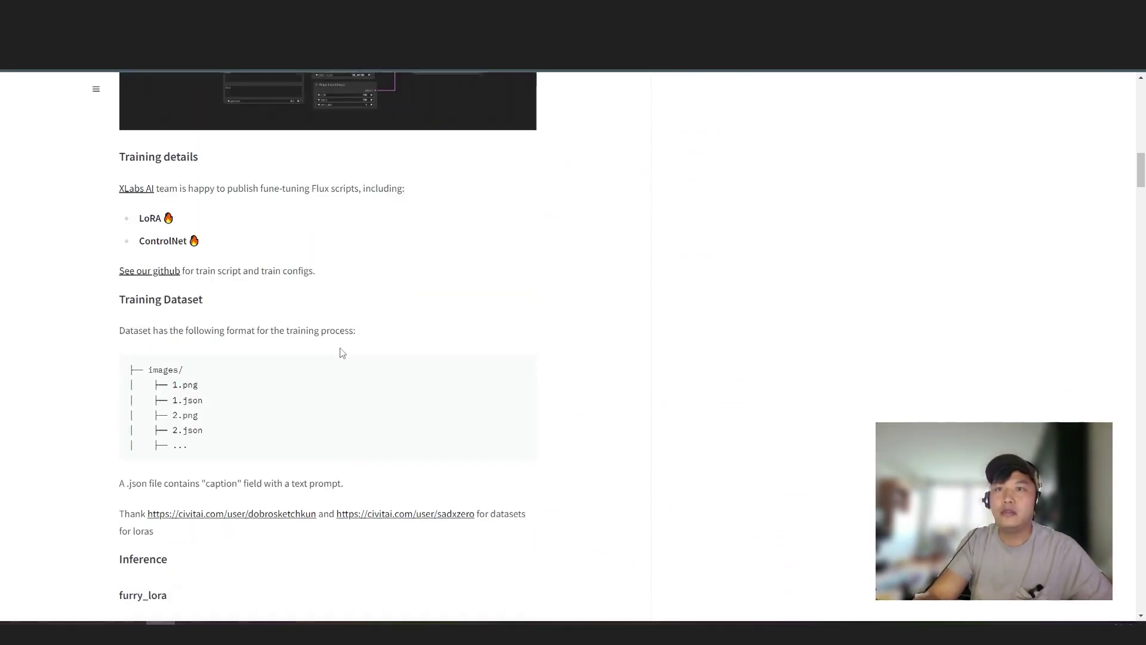
scroll(498, 352, "down", 2)
scroll(497, 352, "down", 1)
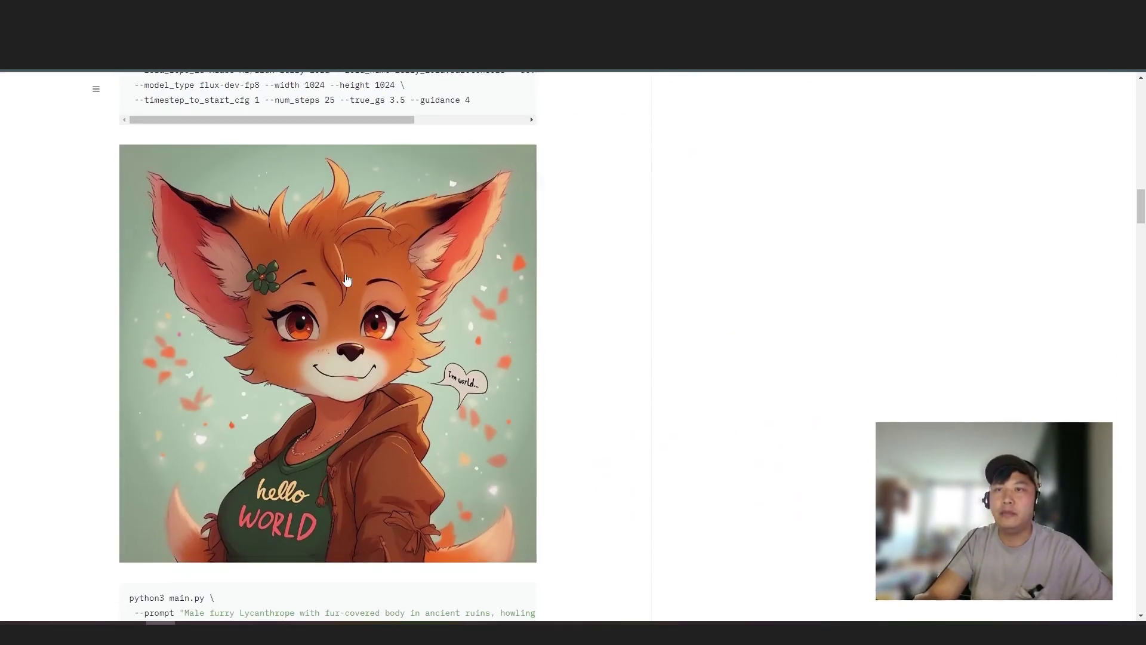
scroll(599, 297, "up", 4)
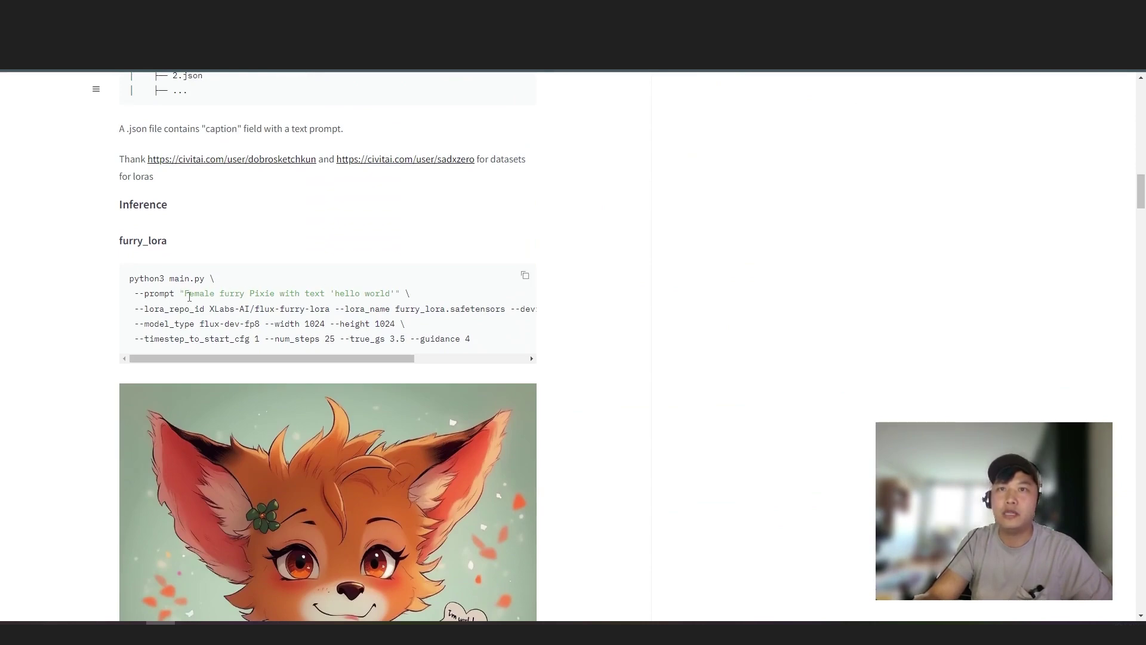
scroll(306, 472, "down", 5)
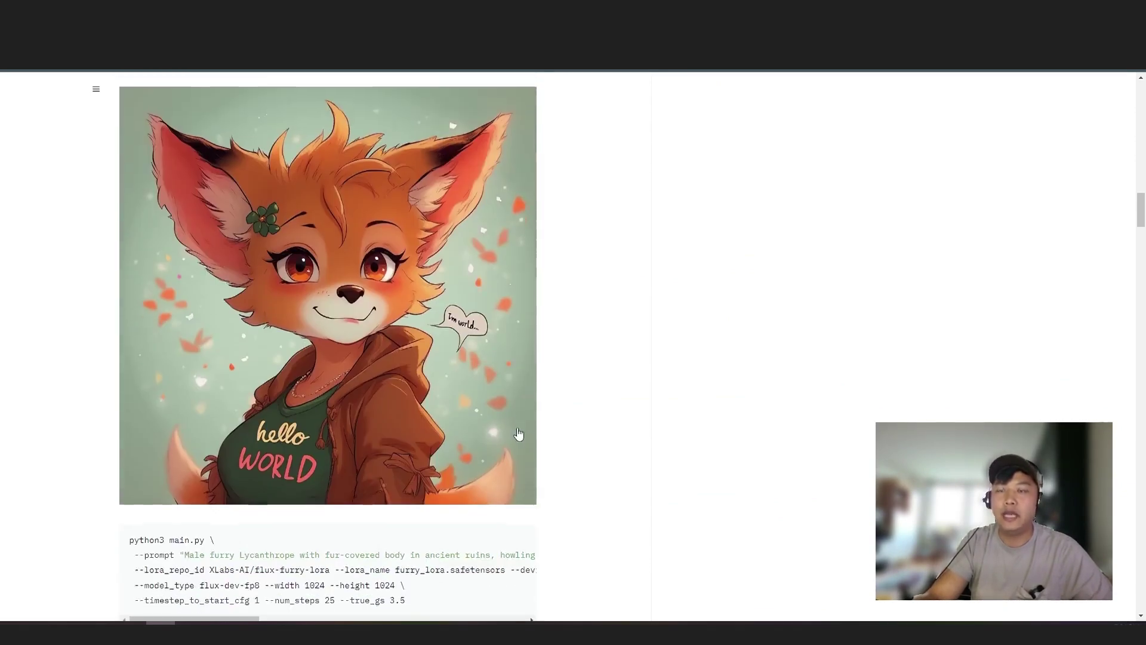
scroll(368, 450, "down", 7)
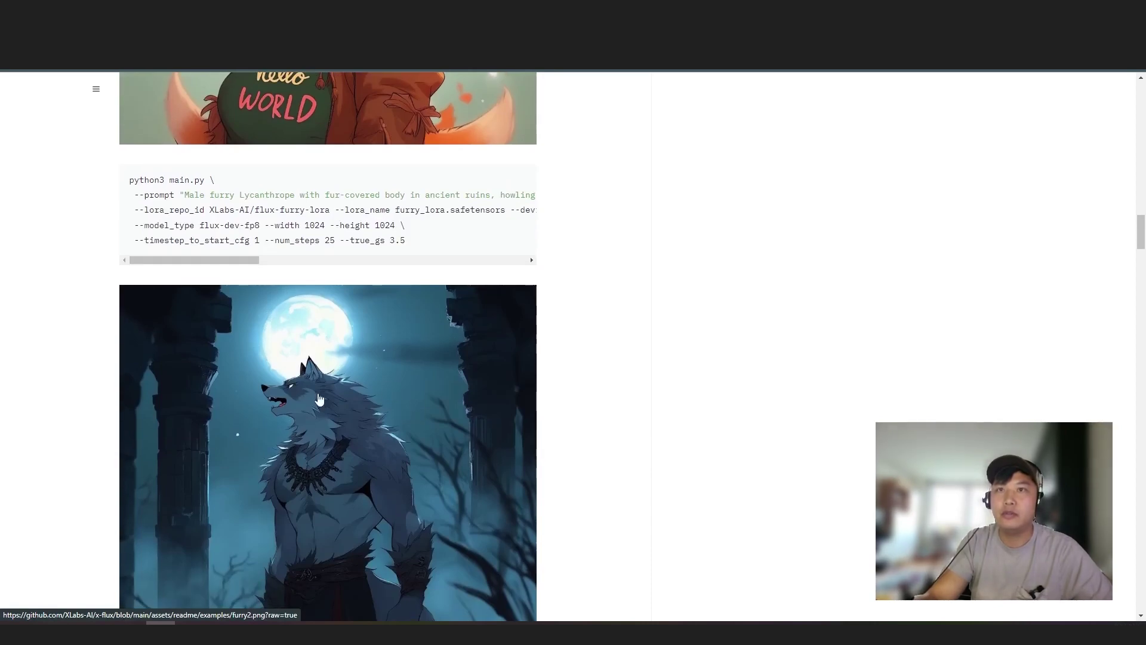
scroll(225, 210, "up", 1)
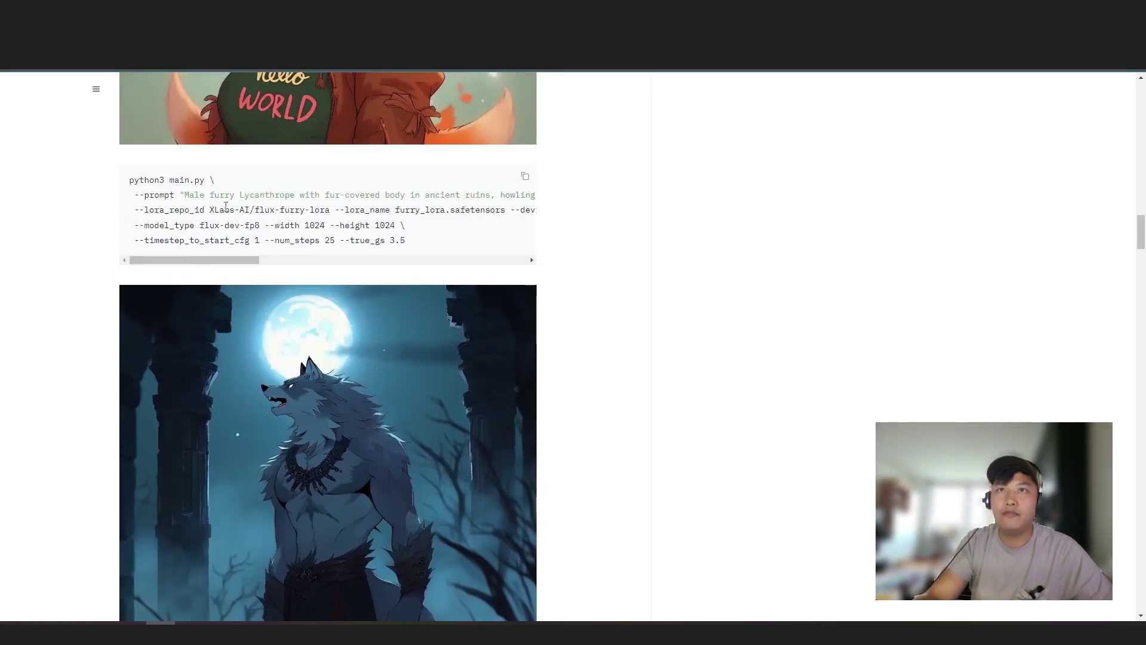
scroll(228, 231, "up", 10)
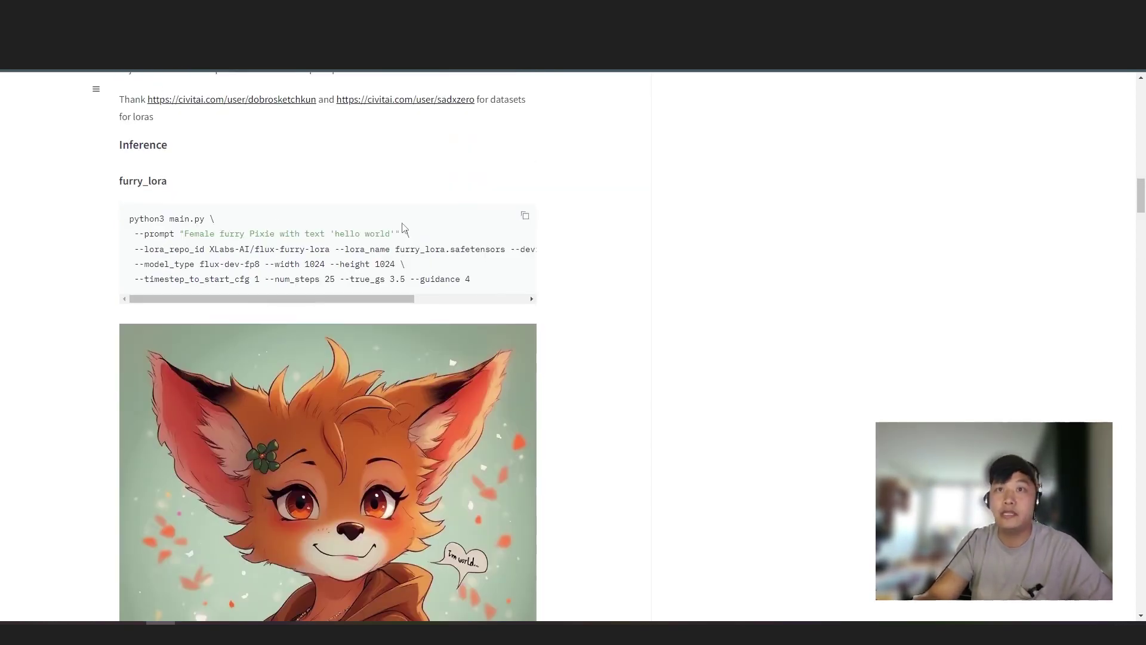
scroll(272, 365, "up", 2)
scroll(272, 364, "down", 6)
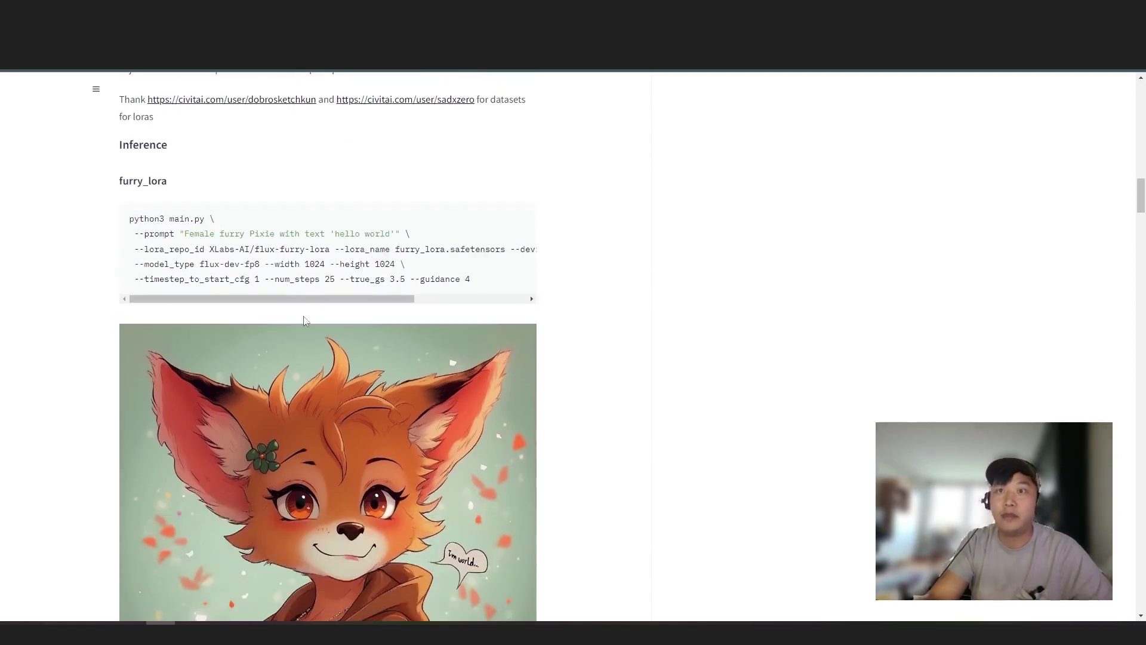
Examine the mjv6_lora examples on the model card, reading the prompts for the man in a suit and the tattooed girl
scroll(389, 368, "down", 15)
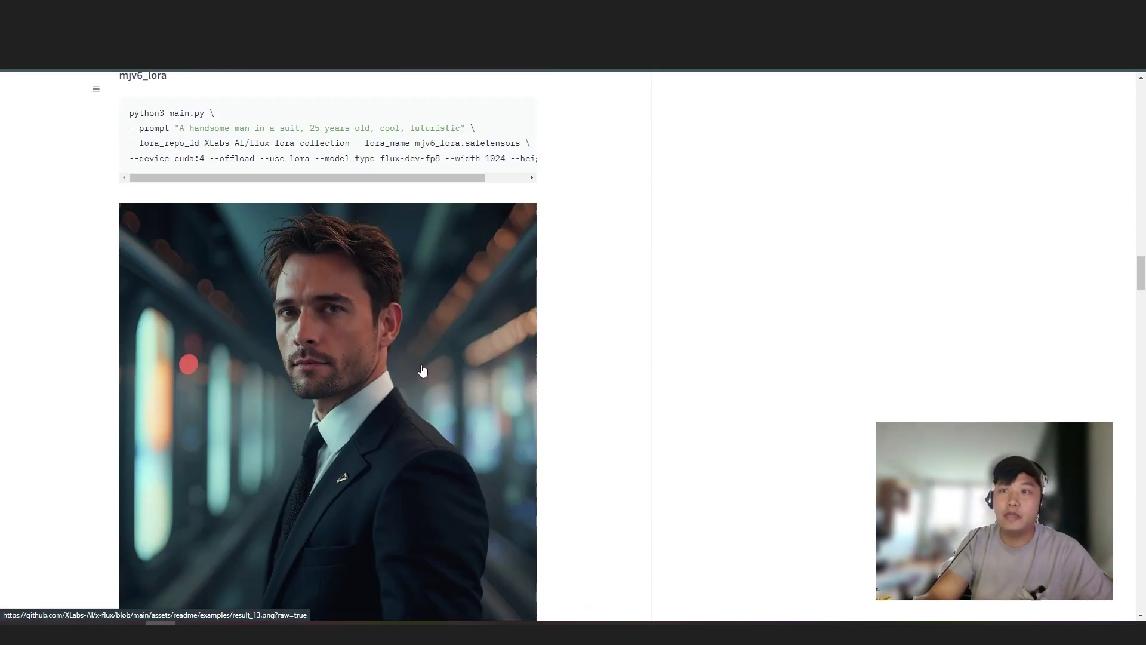
scroll(328, 182, "up", 2)
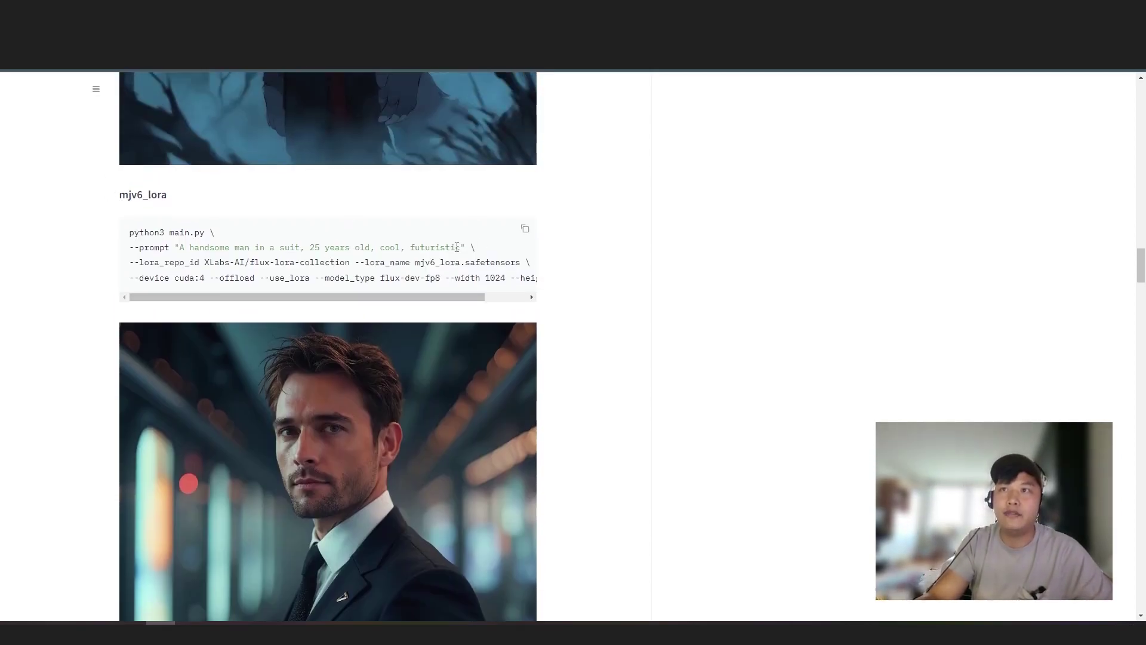
scroll(171, 263, "up", 2)
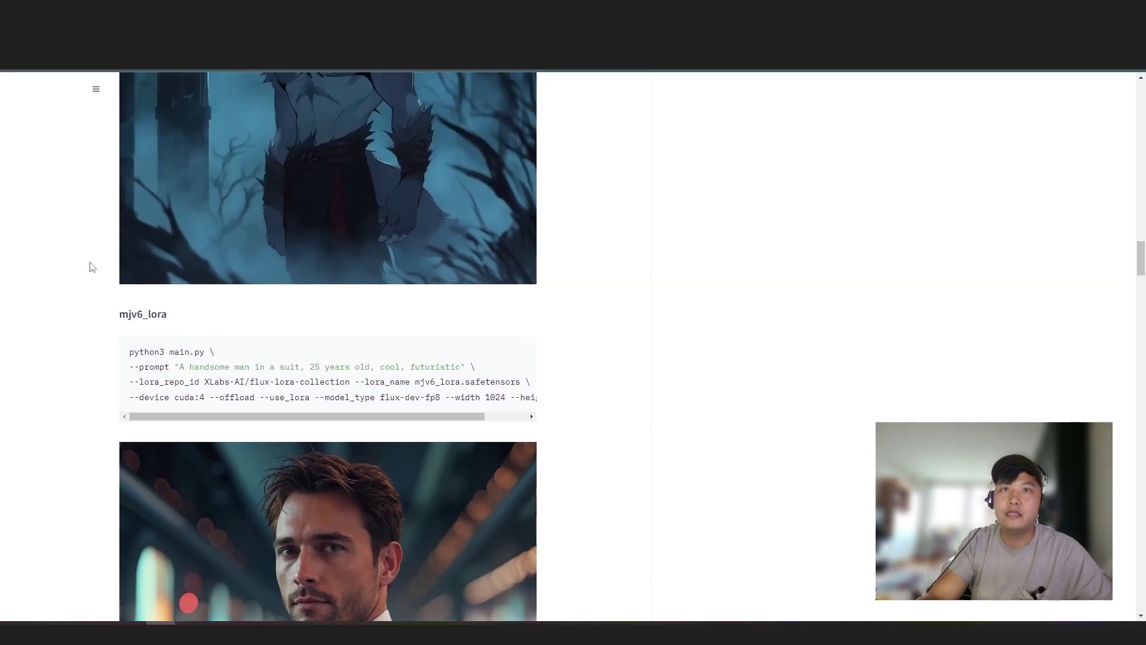
scroll(222, 325, "down", 2)
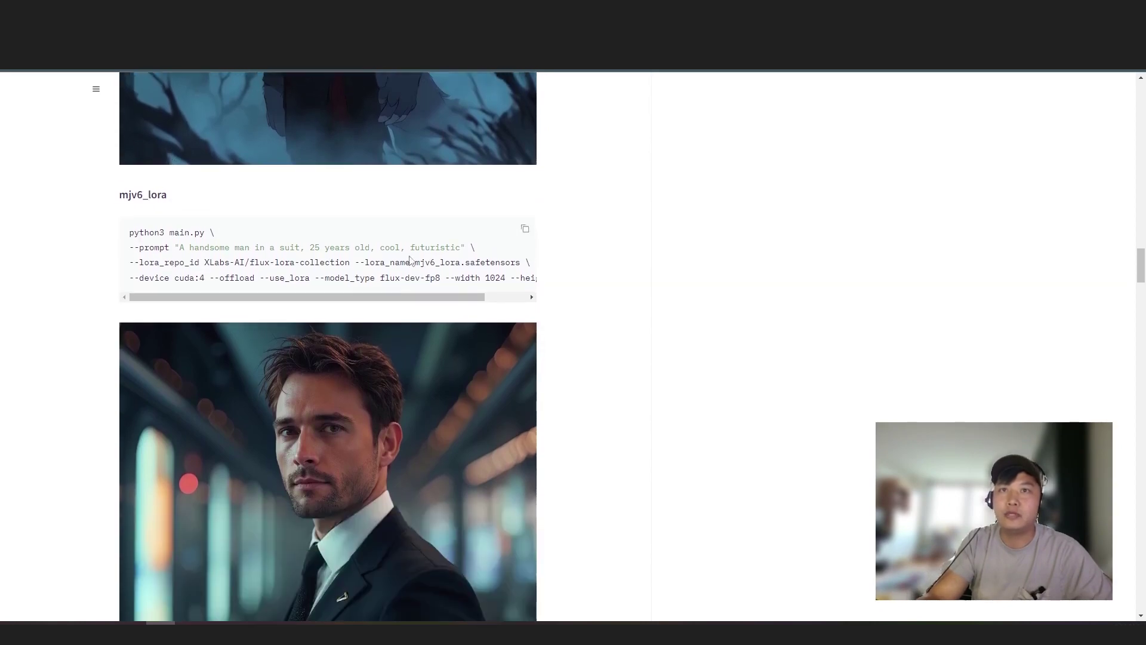
scroll(360, 316, "down", 10)
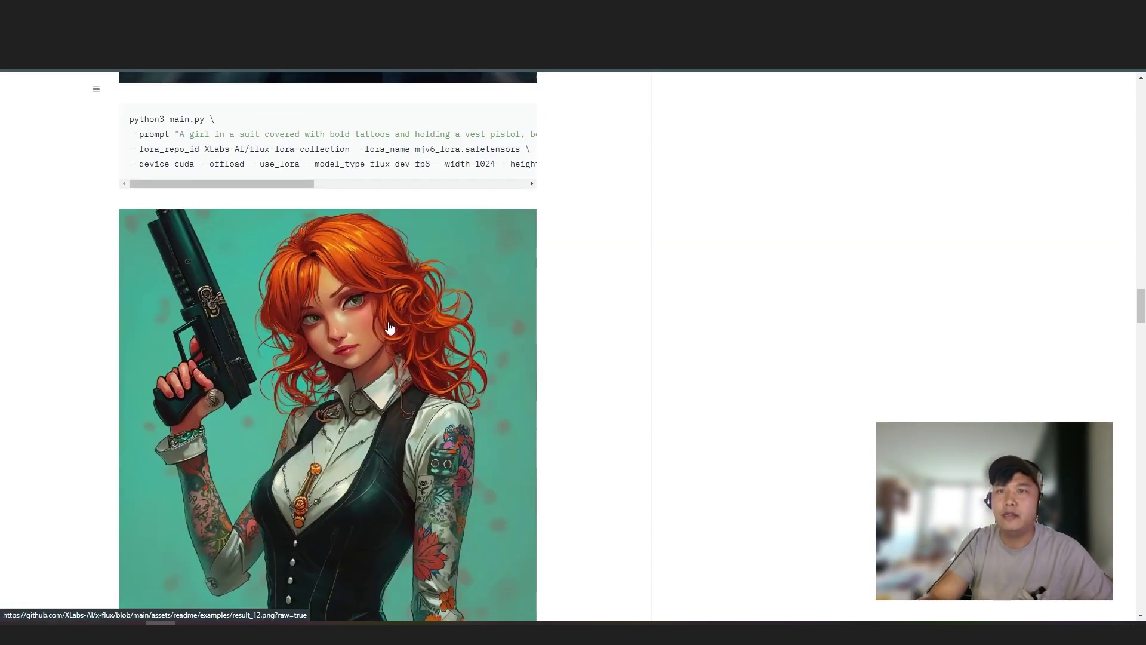
scroll(398, 307, "up", 2)
Check the anime_lora example prompts for the word "anime" and look over the disney_lora example that follows them
scroll(392, 282, "down", 11)
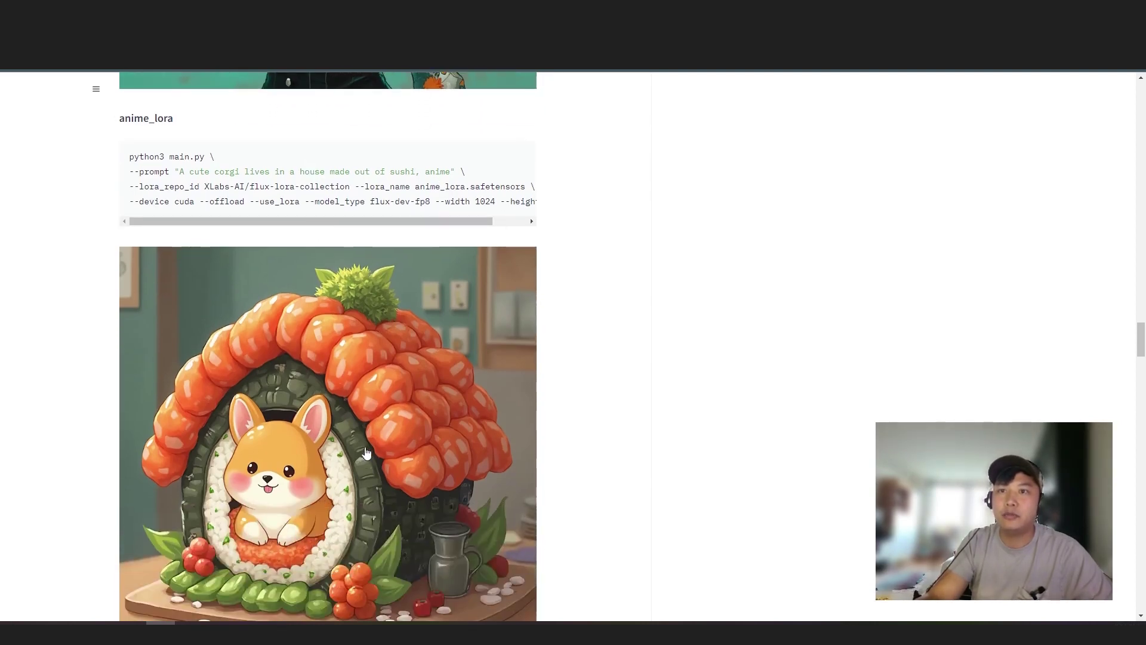
double_click(440, 173)
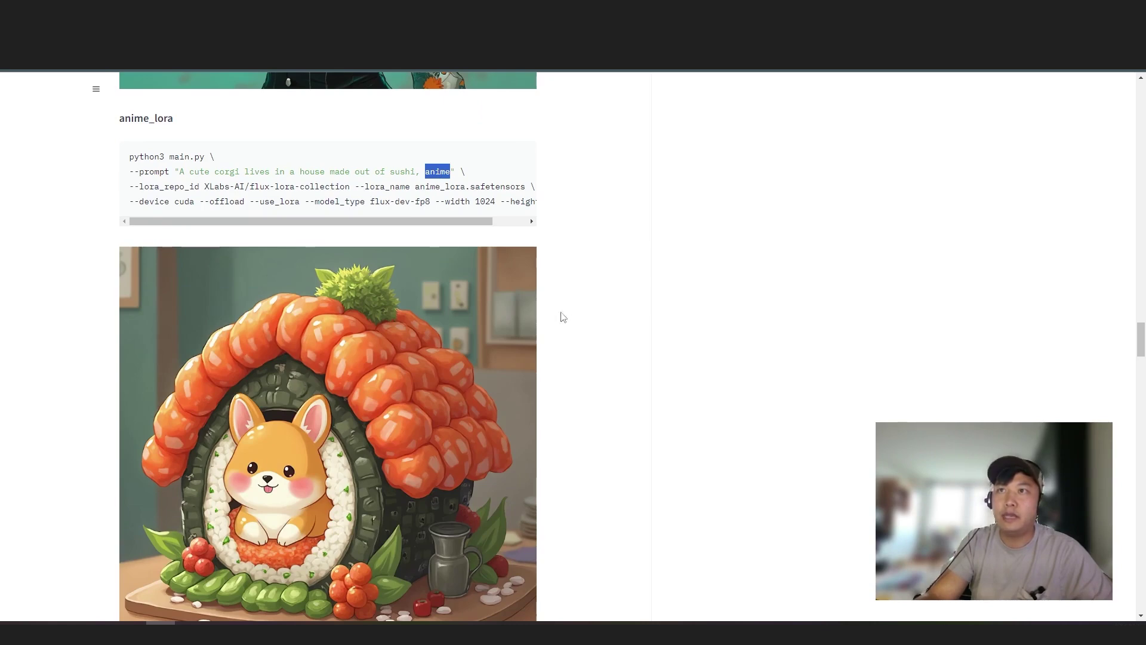
scroll(563, 317, "down", 5)
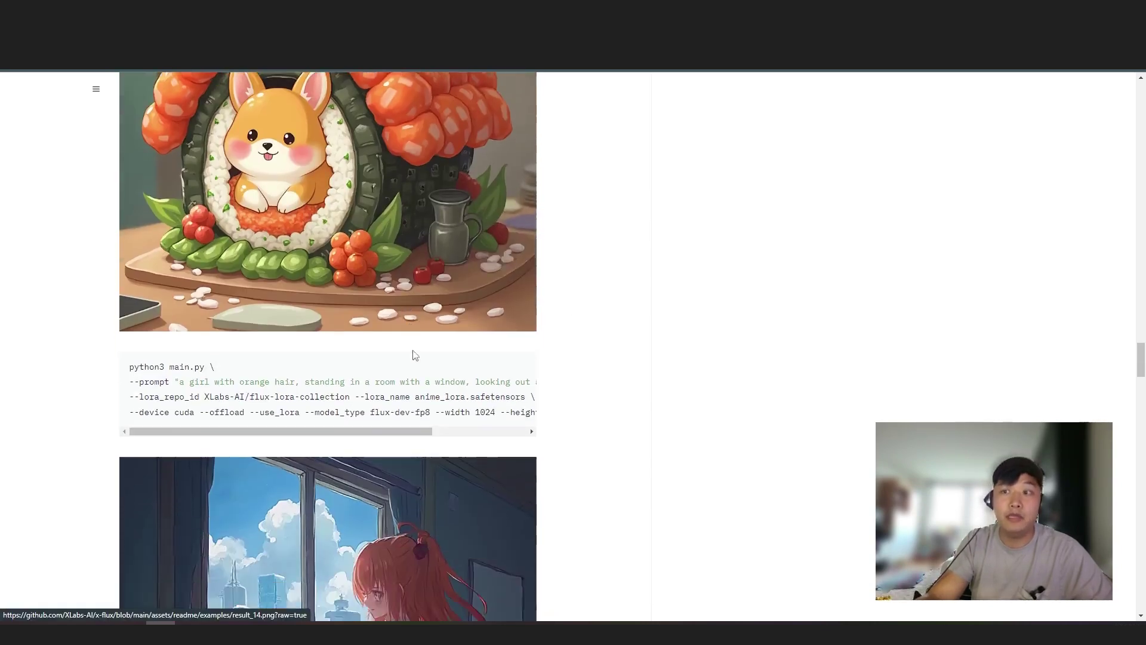
scroll(454, 333, "down", 5)
scroll(508, 261, "up", 3)
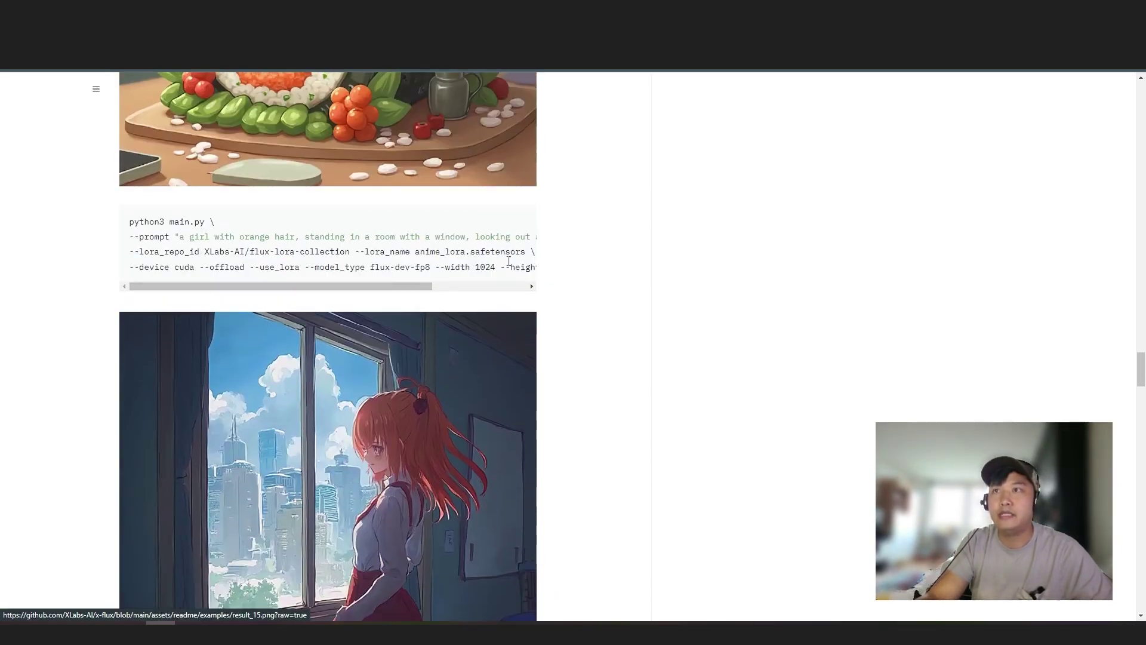
left_click_drag(470, 240, 497, 239)
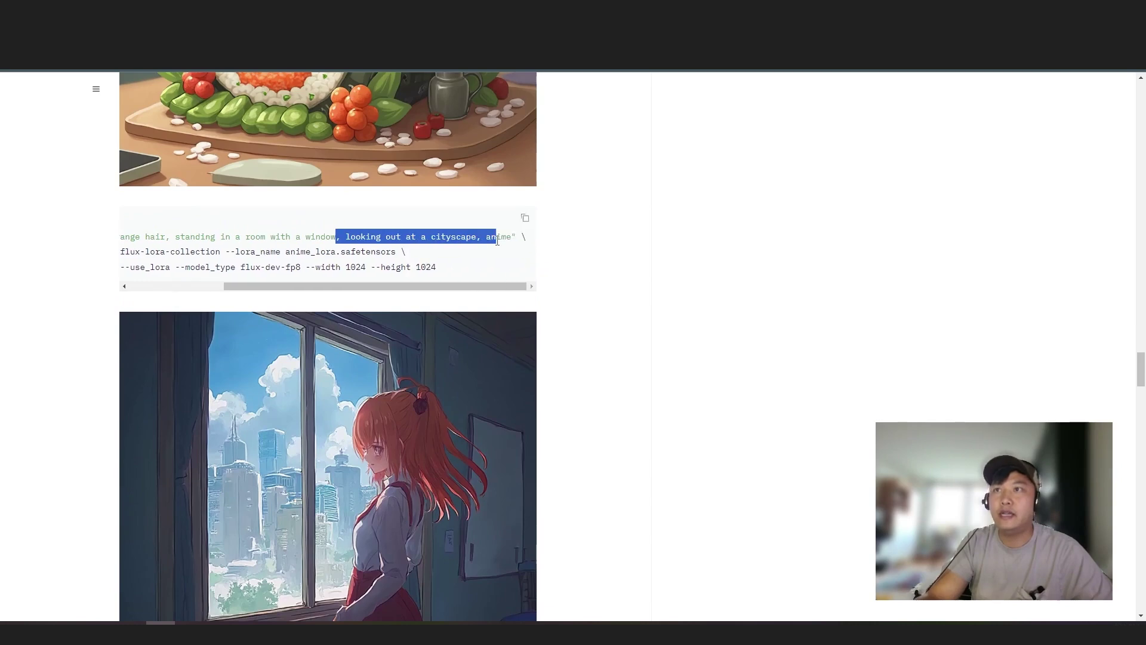
triple_click(499, 240)
double_click(499, 240)
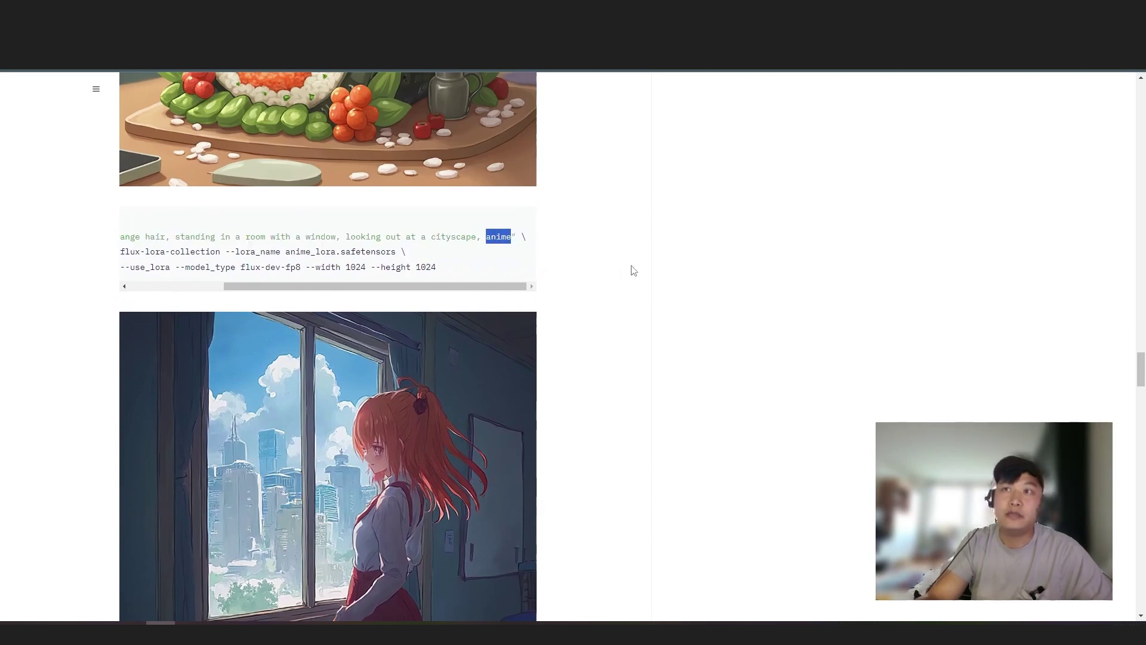
scroll(503, 425, "up", 1)
scroll(417, 384, "up", 3)
scroll(396, 220, "down", 3)
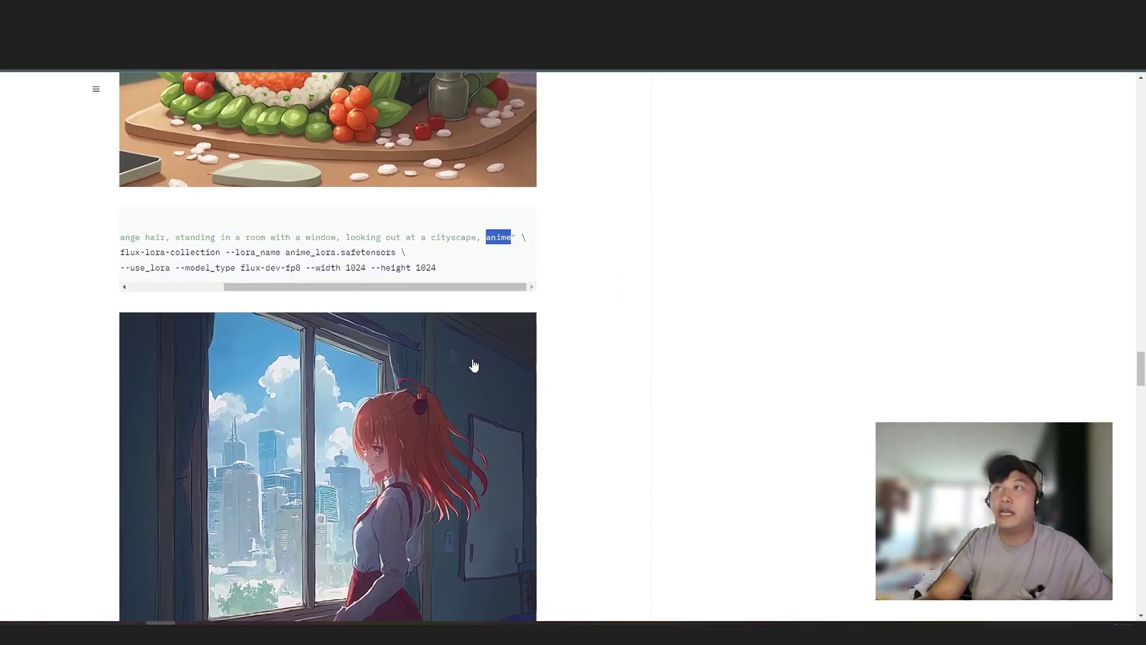
scroll(474, 366, "up", 3)
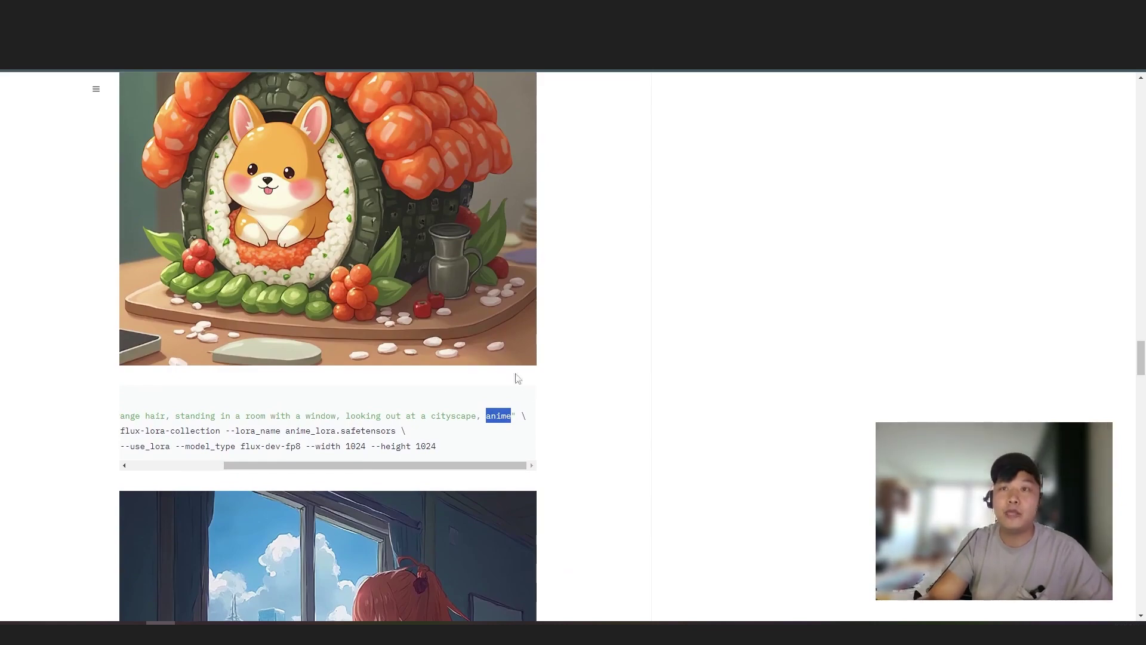
scroll(512, 385, "down", 5)
scroll(420, 369, "down", 6)
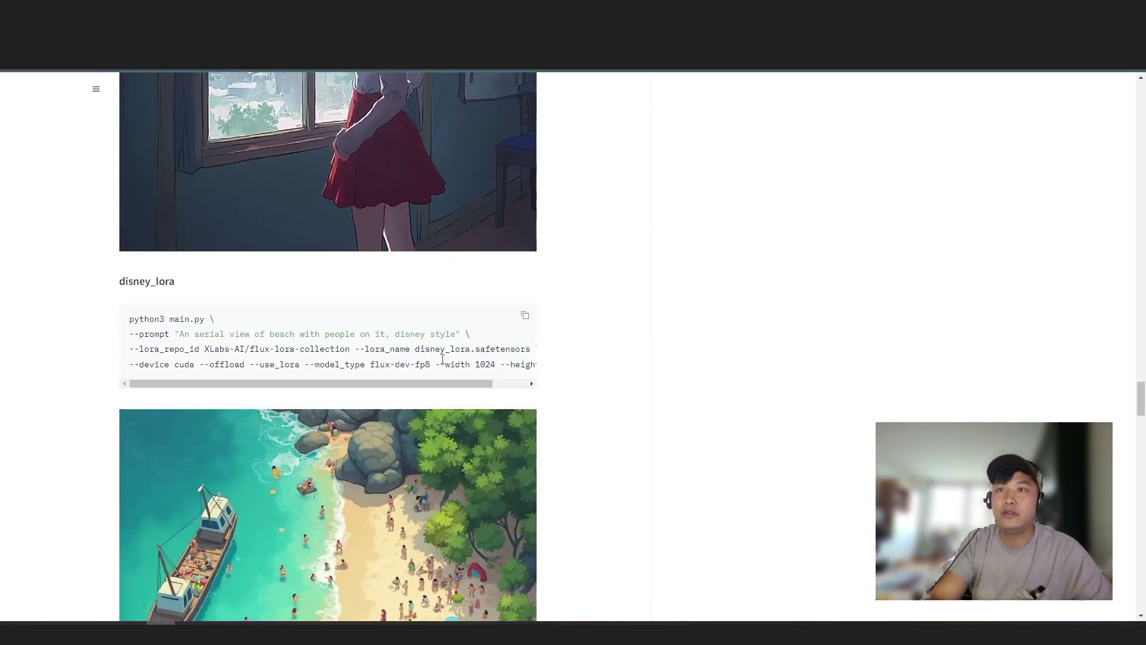
Return to ComfyUI and compare the original and with-lora cyberpunk woman images up close, checking exosuit and face details
scroll(493, 326, "up", 13)
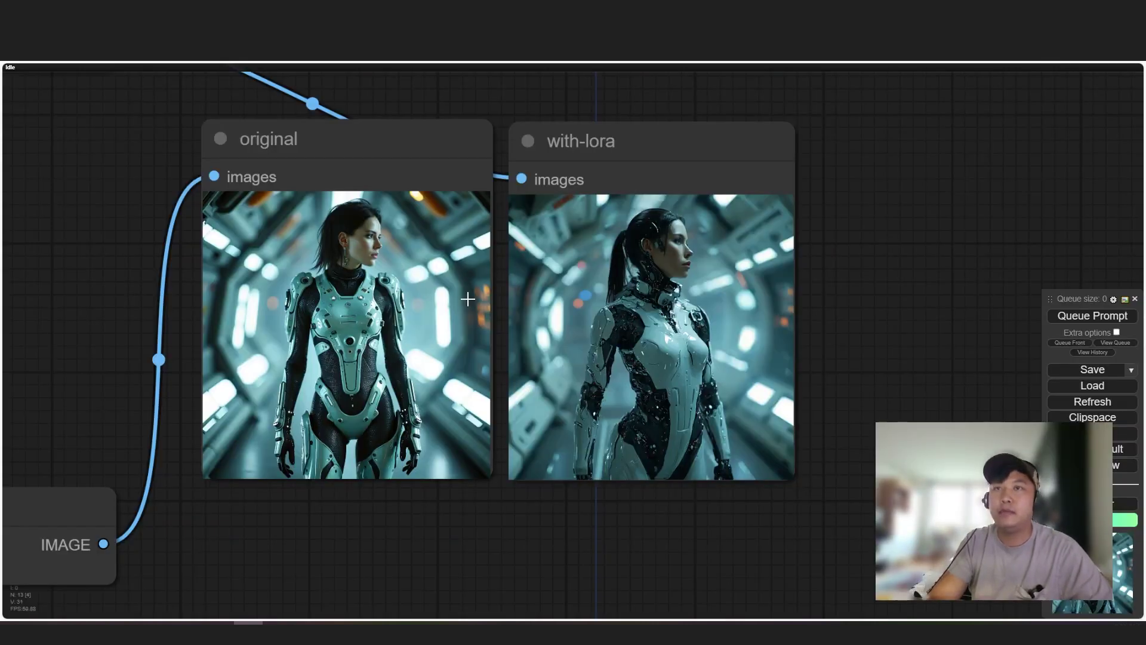
scroll(620, 379, "up", 6)
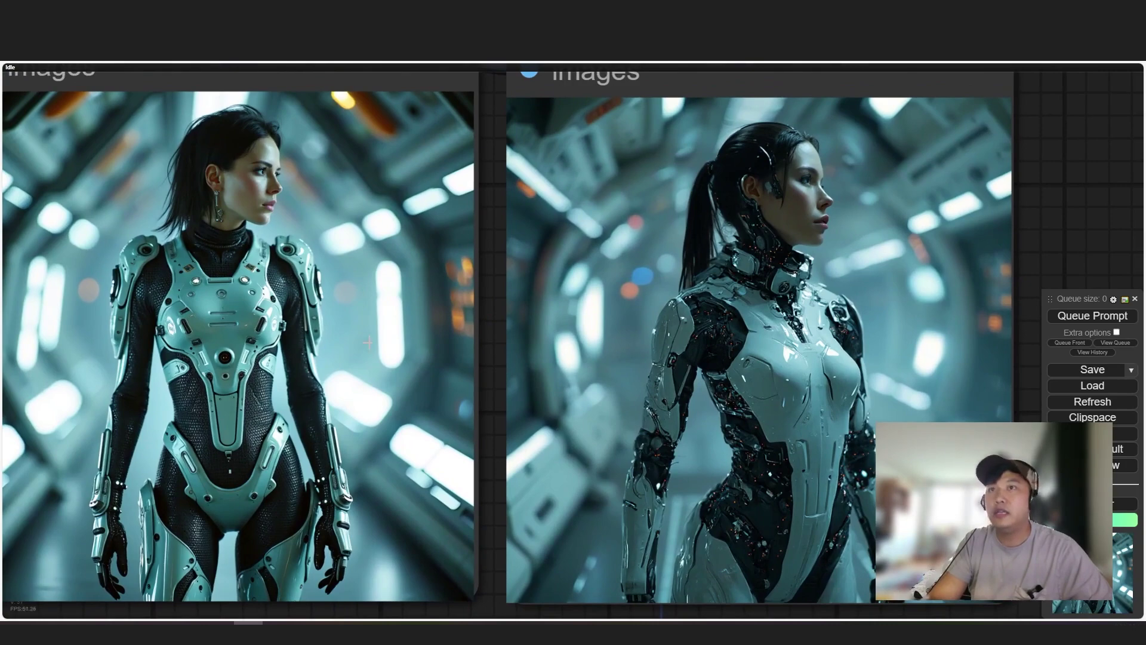
scroll(368, 343, "down", 1)
scroll(684, 353, "up", 1)
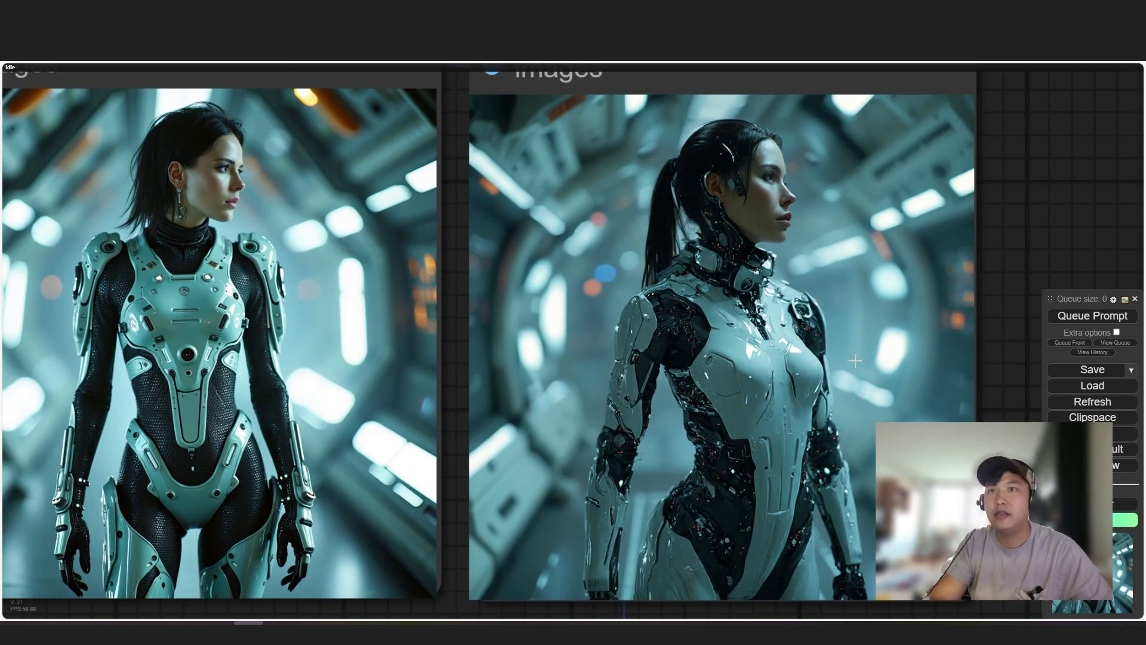
scroll(515, 381, "down", 4)
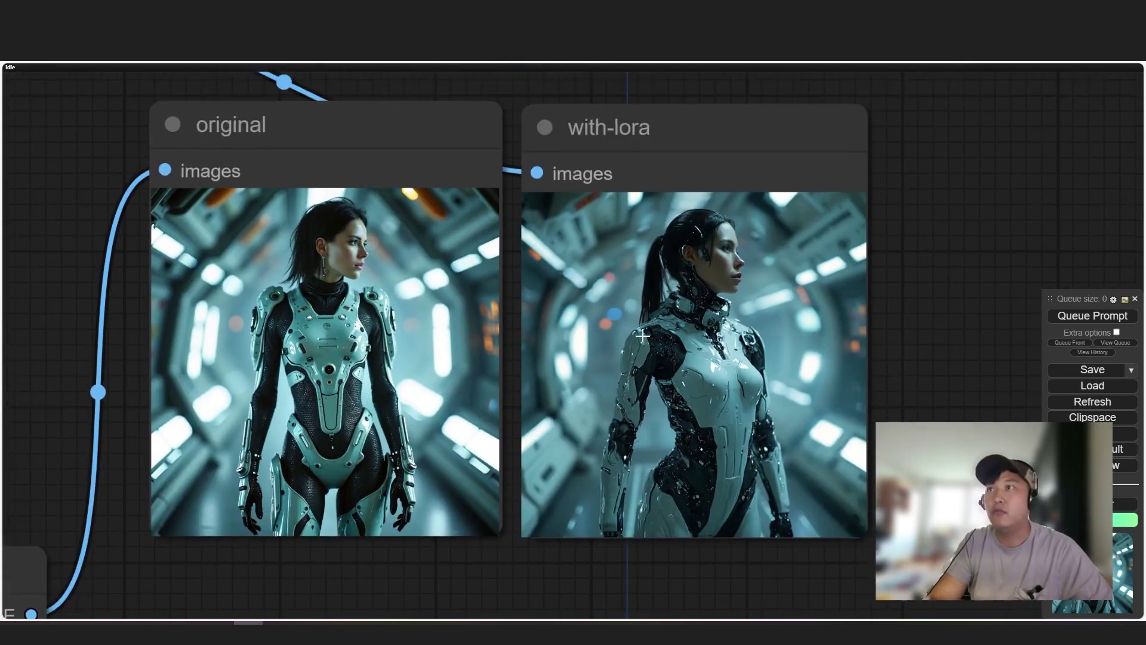
scroll(607, 336, "up", 5)
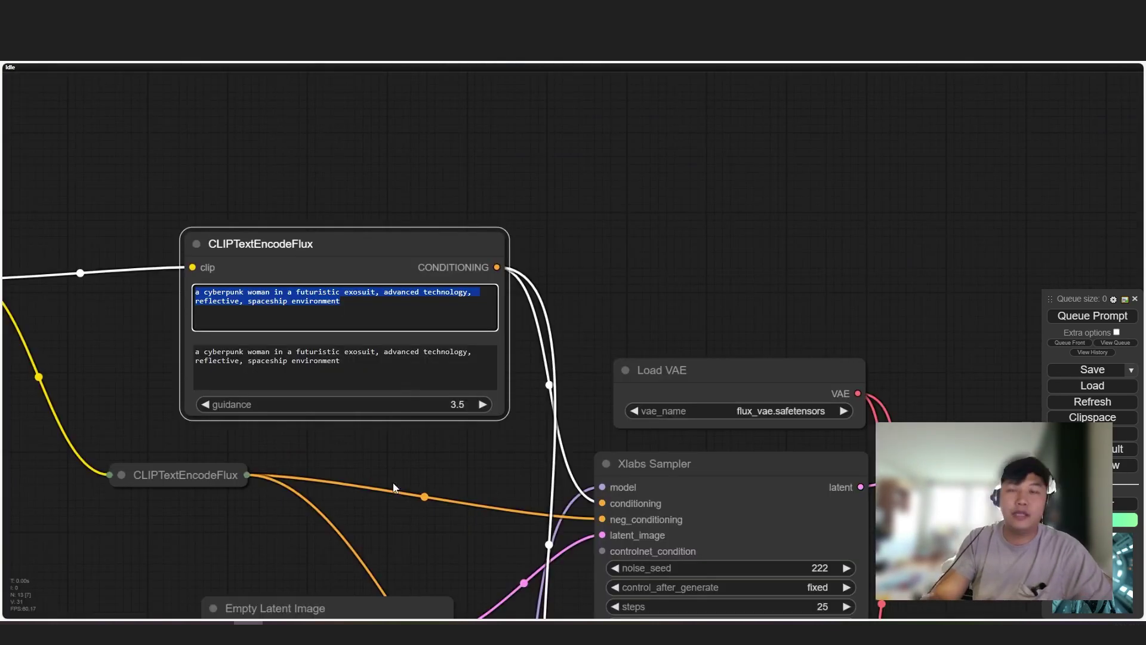
Choose realism_lora.safetensors as the LoRA in the Load Flux LoRA node
scroll(573, 358, "down", 5)
scroll(520, 445, "up", 8)
left_click(467, 425)
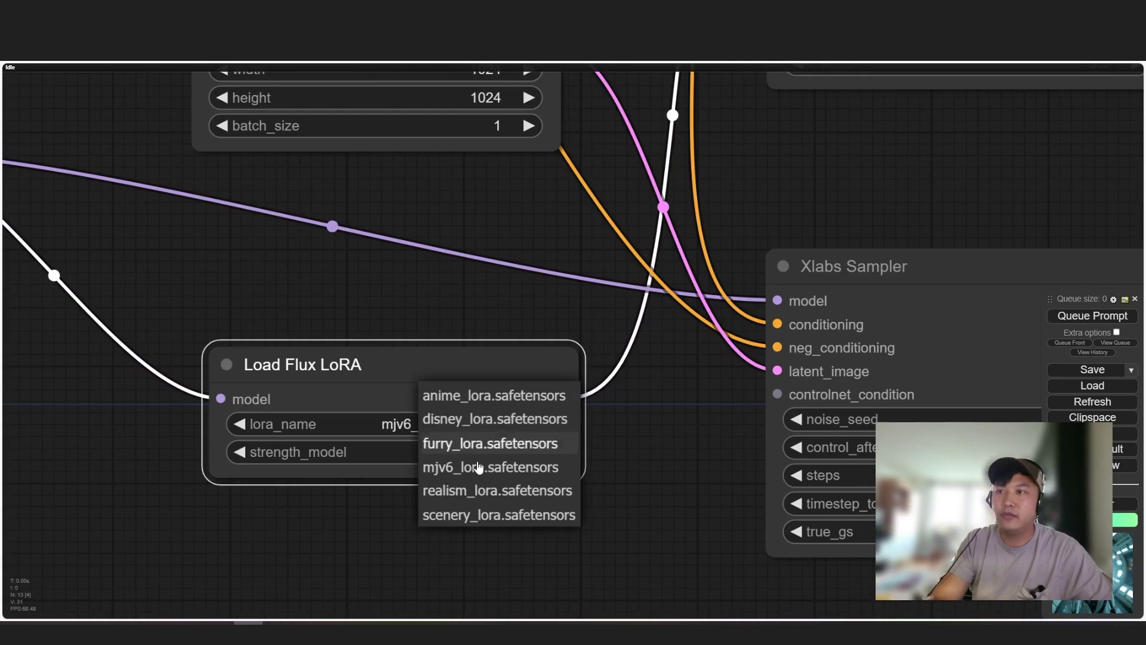
left_click(495, 490)
Review the workflow from the Load Flux LoRA node through the Xlabs Sampler and VAE Decode nodes to the original and with-lora previews
scroll(520, 289, "down", 7)
scroll(532, 400, "up", 3)
left_click_drag(532, 400, 468, 386)
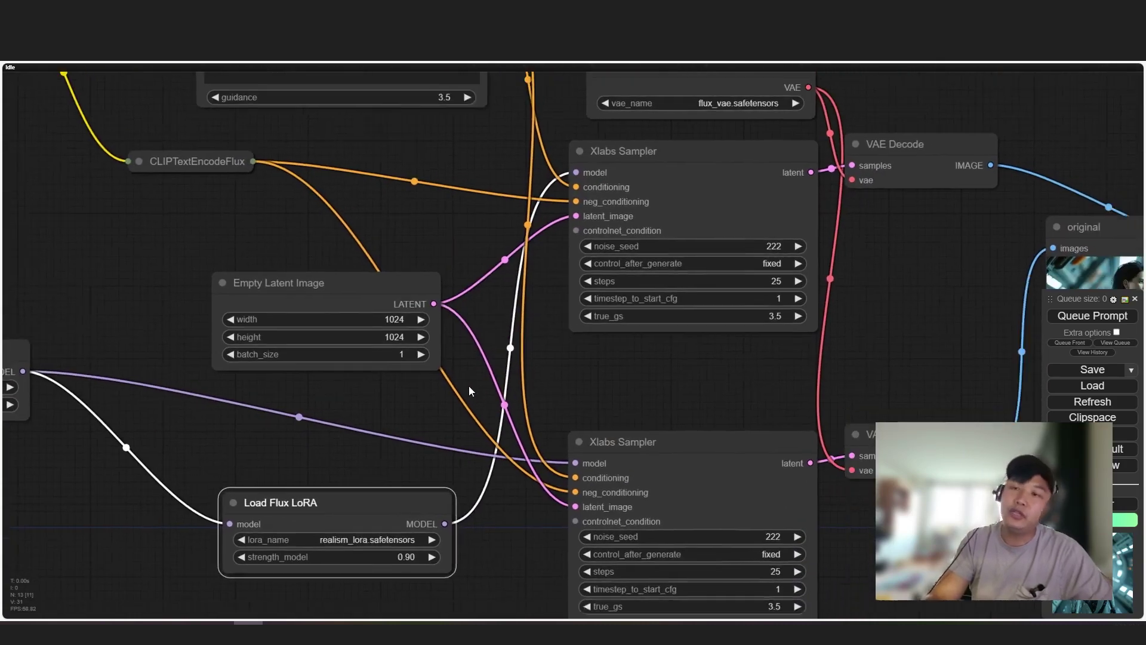
scroll(340, 517, "up", 3)
scroll(435, 492, "down", 2)
scroll(528, 388, "down", 2)
scroll(725, 368, "up", 2)
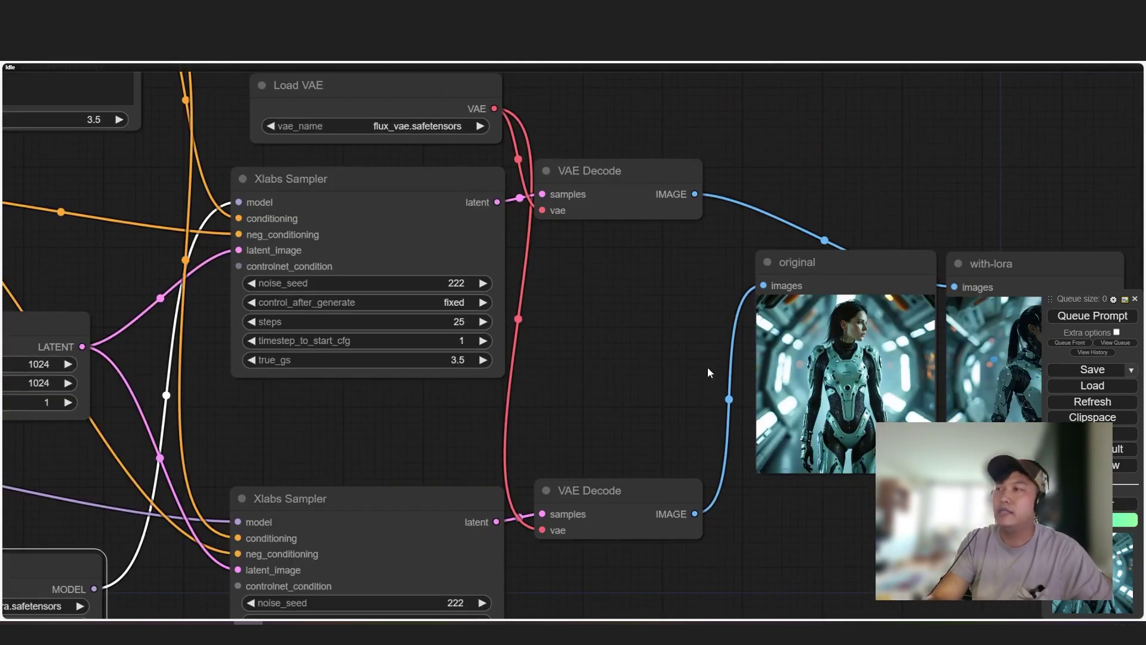
left_click_drag(727, 369, 524, 402)
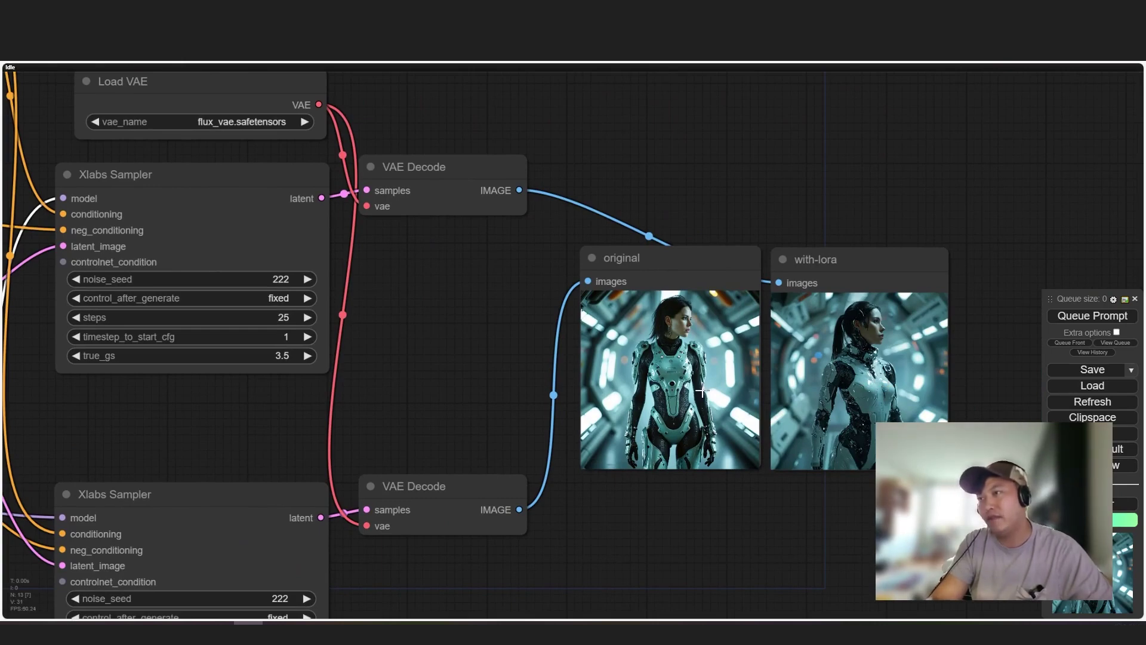
Set both prompts to "an ornate melting armored can with an abstract horned demon alien skull and "mhfx" text written in intricate overflowing lava, product shoot"
scroll(454, 343, "left", 10)
scroll(472, 394, "up", 5)
scroll(508, 452, "up", 4)
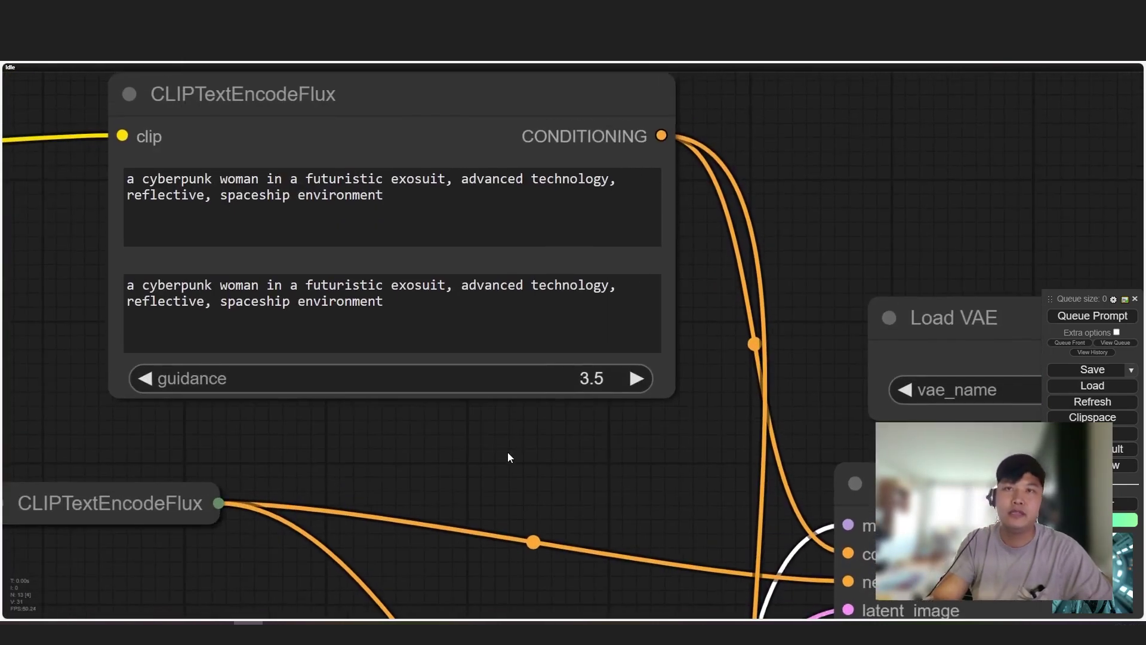
left_click_drag(493, 446, 356, 453)
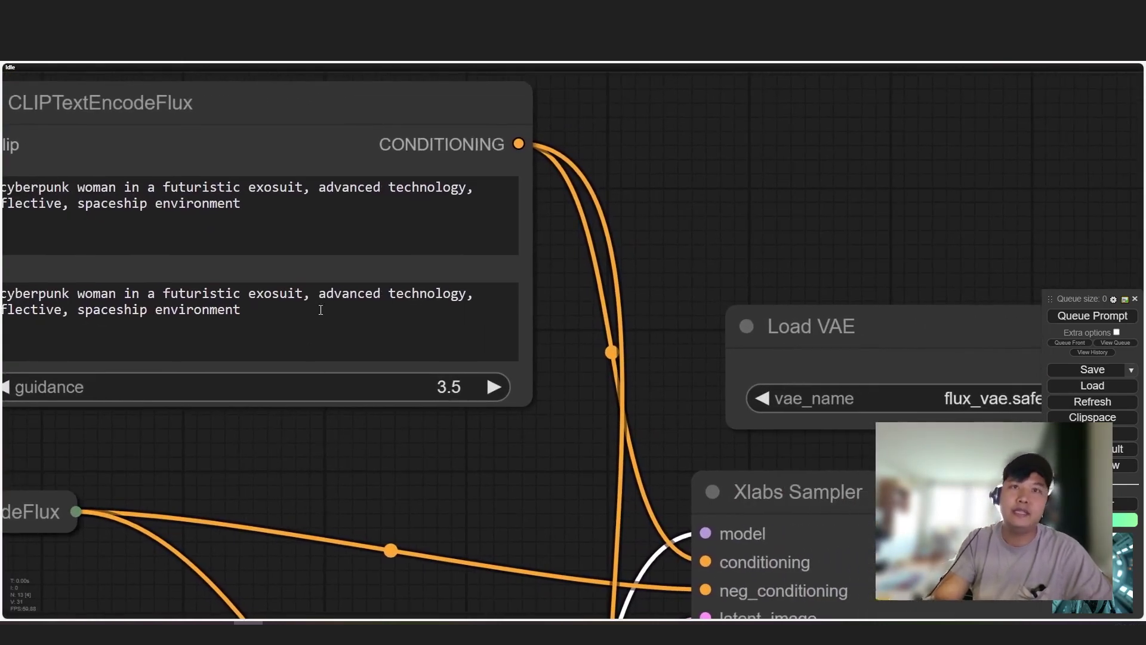
left_click_drag(246, 423, 401, 448)
triple_click(382, 223)
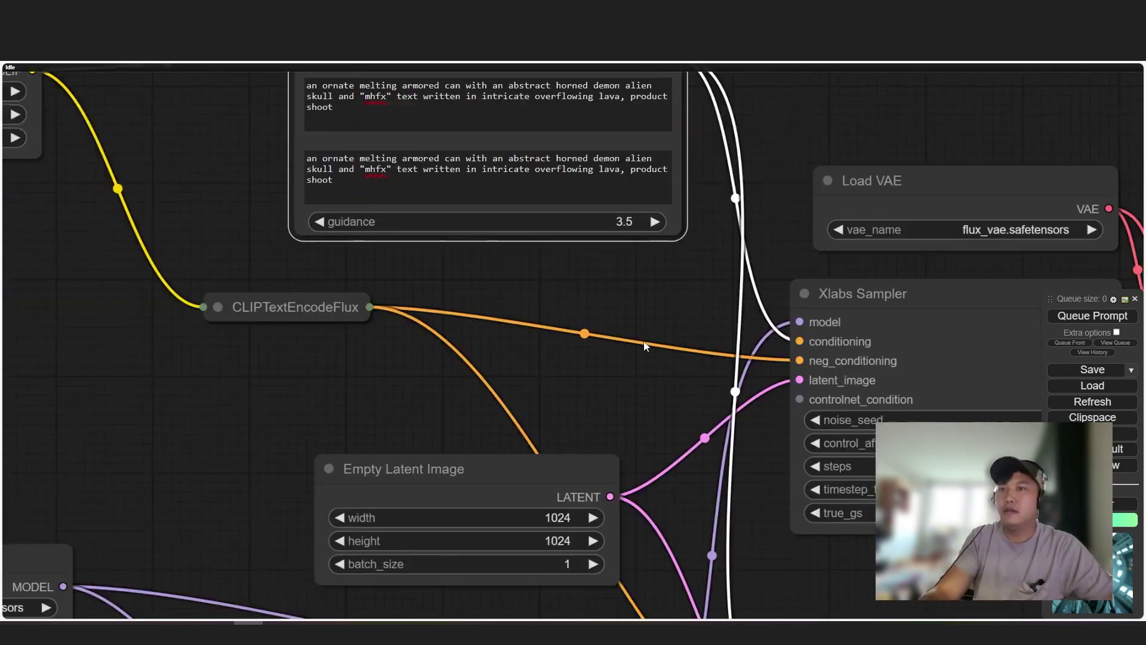
left_click_drag(621, 477, 601, 256)
scroll(643, 319, "up", 10)
scroll(642, 319, "right", 4)
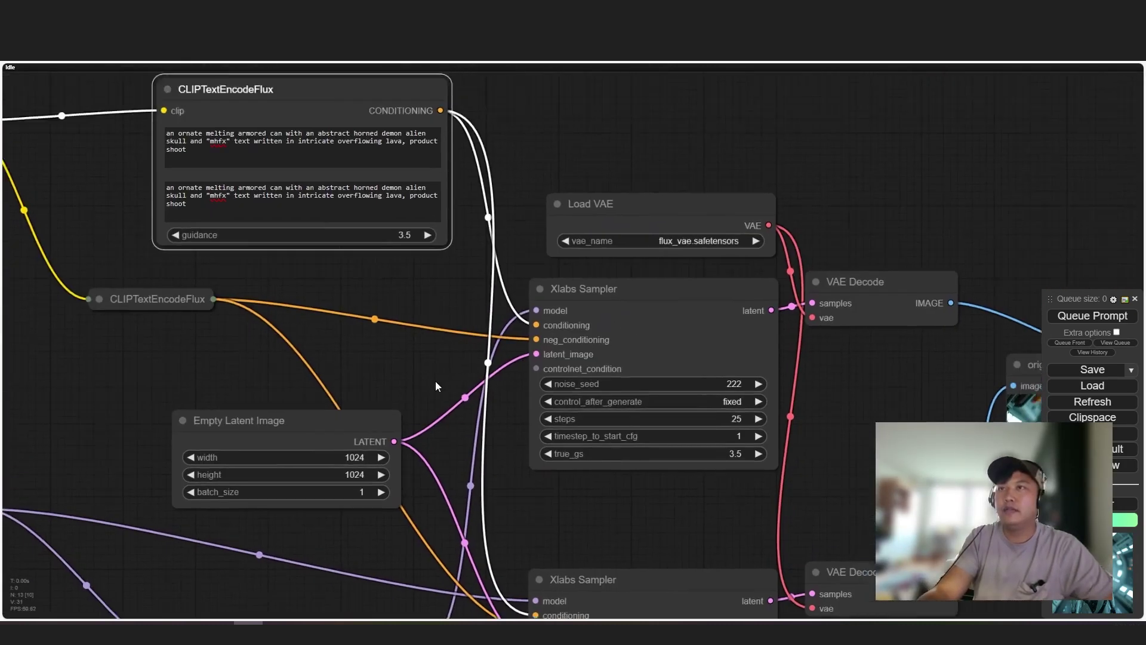
scroll(485, 347, "up", 5)
left_click_drag(484, 346, 599, 491)
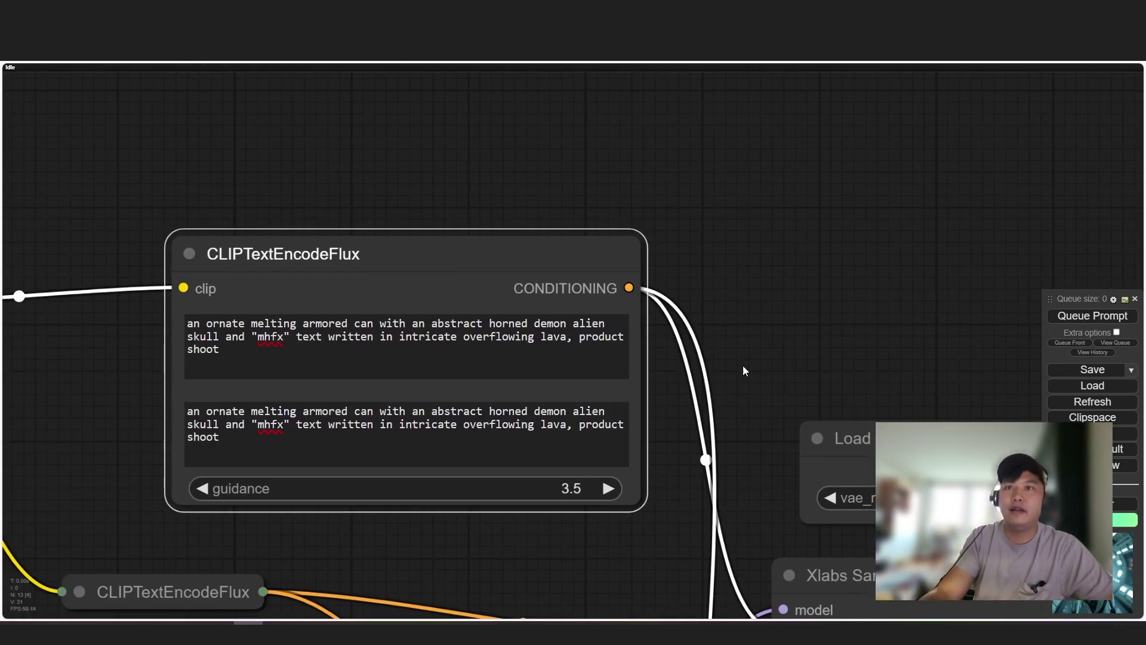
left_click_drag(742, 371, 647, 271)
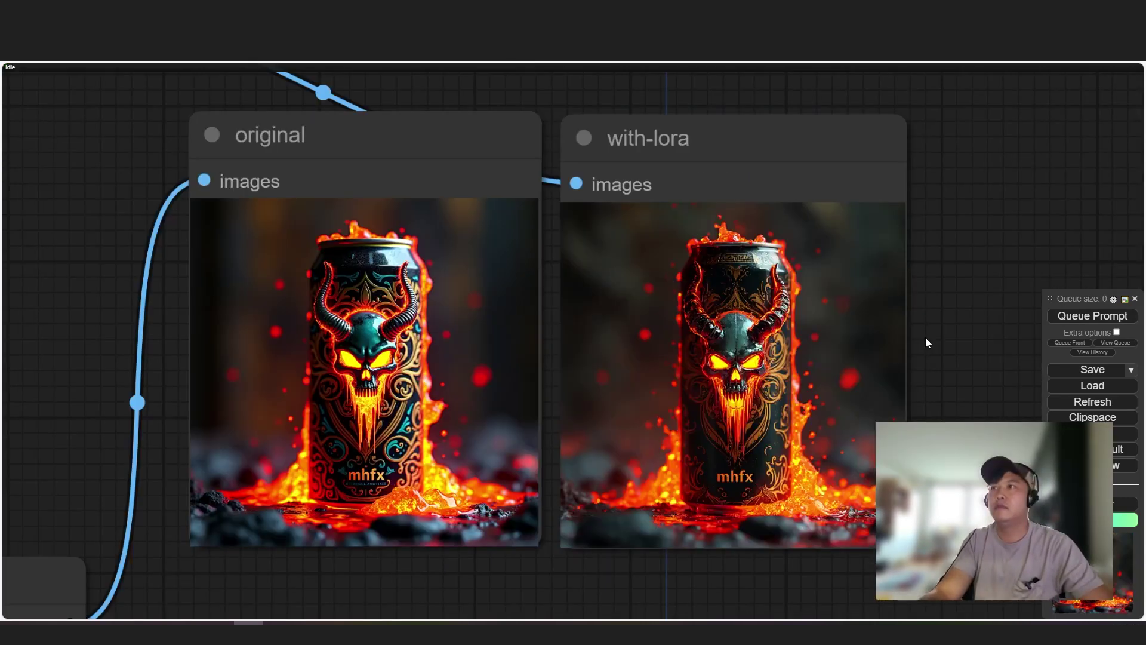
Compare the original and with-lora lava can images up close, checking the skull, horns, engraving and lettering
scroll(898, 335, "up", 3)
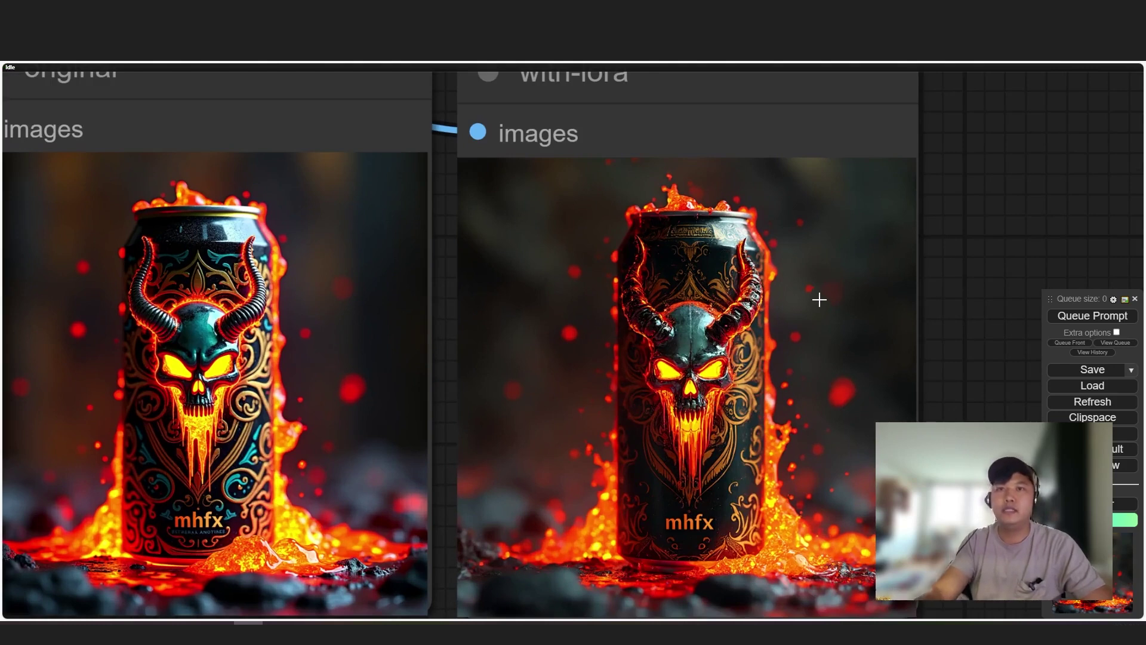
scroll(670, 328, "up", 3)
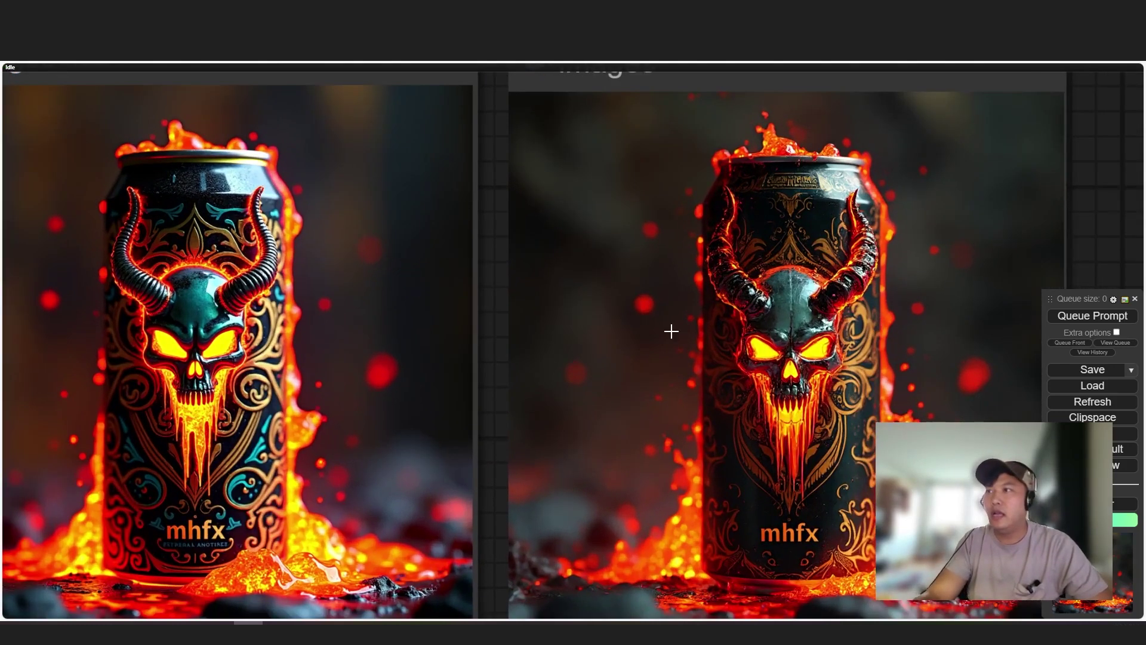
scroll(655, 335, "up", 1)
left_click_drag(655, 334, 687, 331)
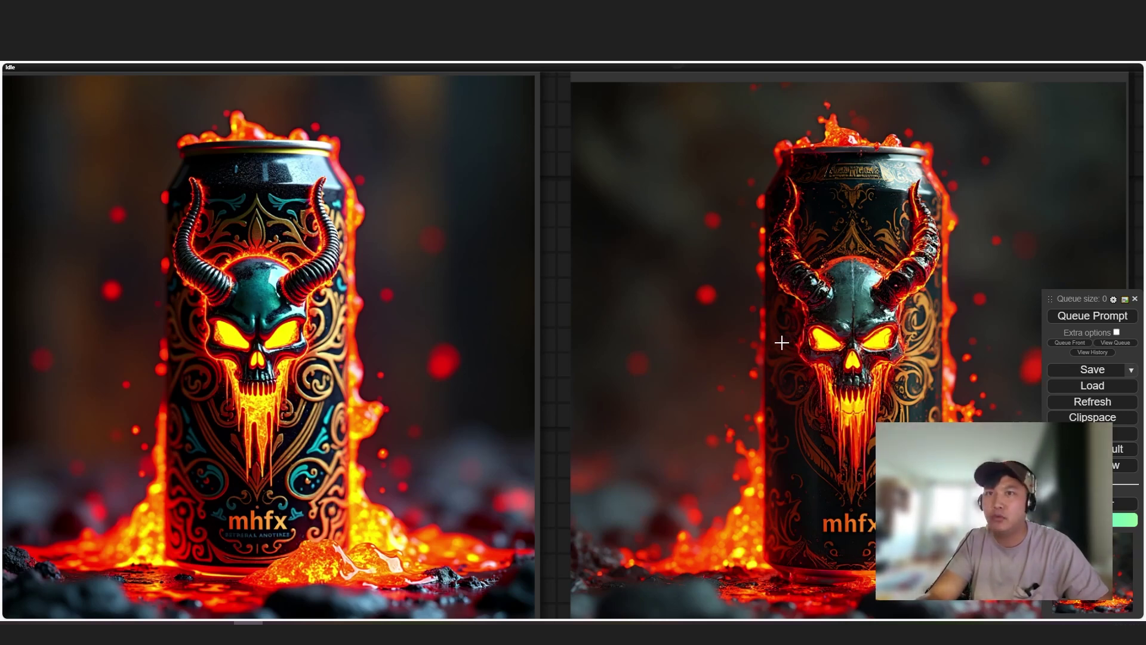
scroll(661, 423, "down", 1)
scroll(662, 424, "down", 9)
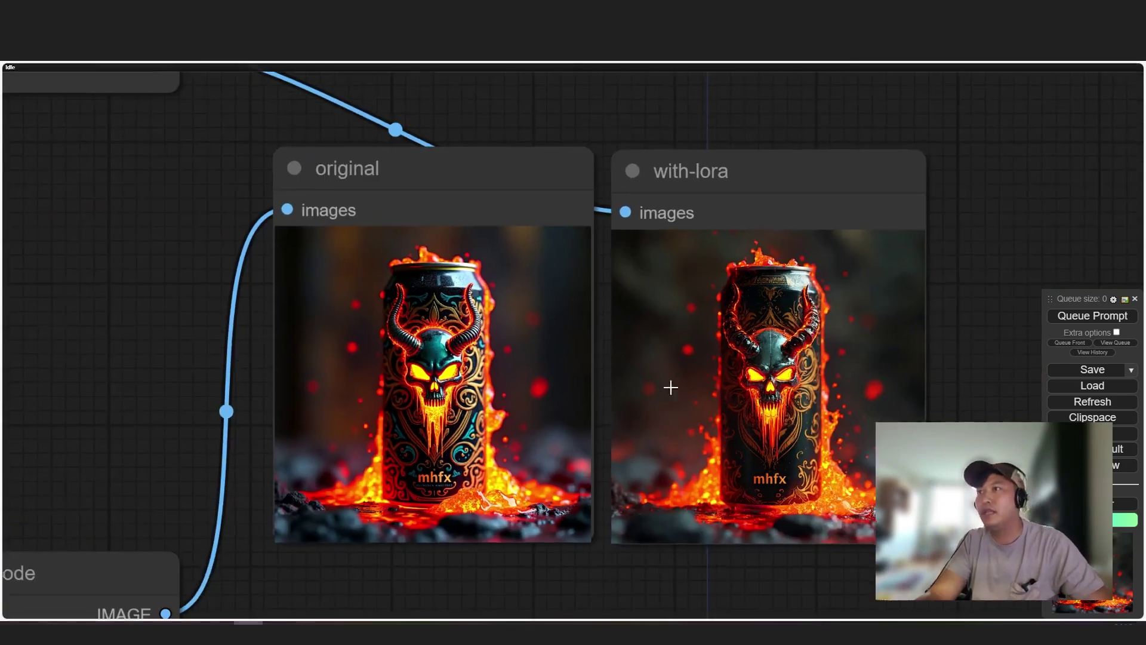
left_click_drag(604, 435, 858, 388)
scroll(621, 488, "right", 3)
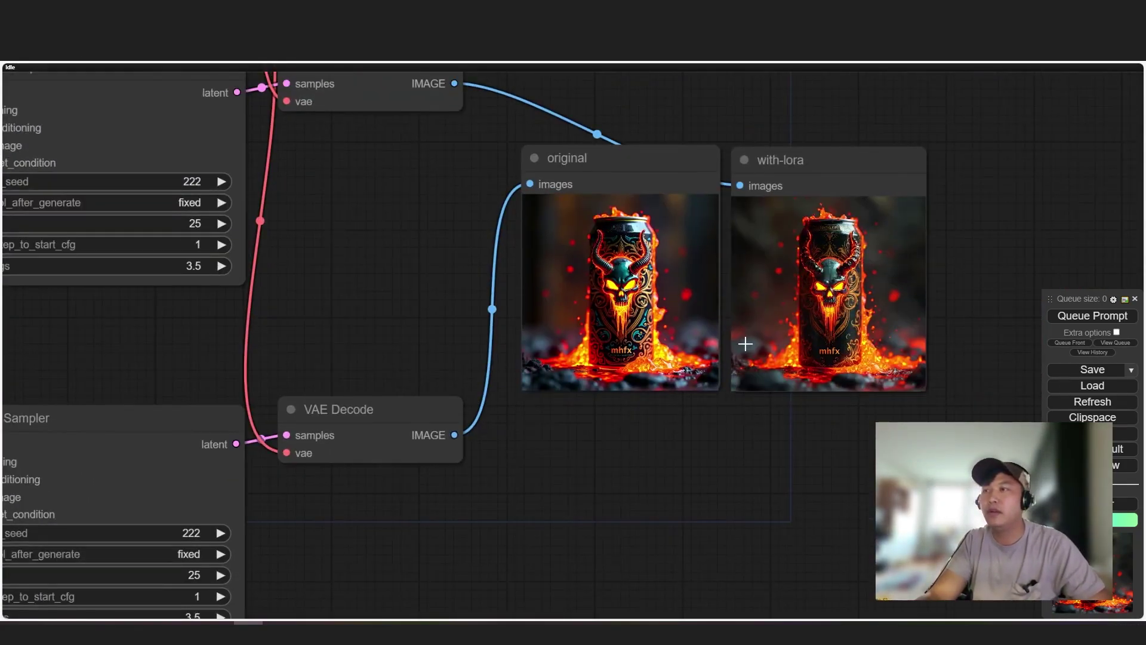
Choose disney_lora.safetensors as the LoRA in the Load Flux LoRA node
scroll(506, 363, "left", 10)
left_click_drag(539, 357, 632, 368)
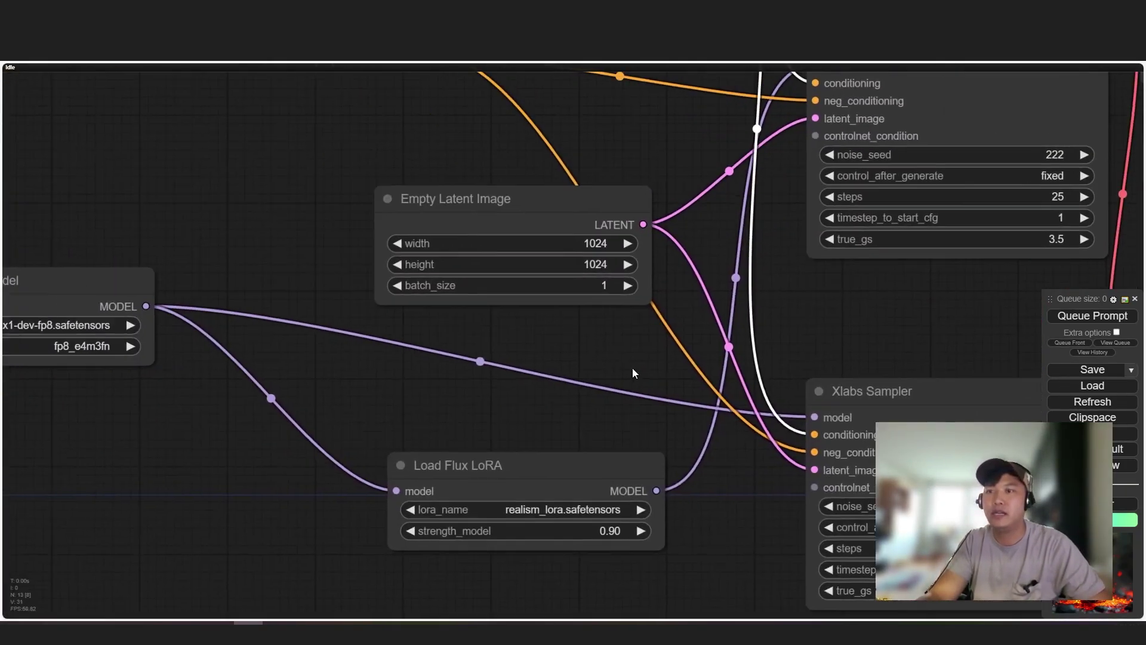
left_click_drag(714, 344, 550, 404)
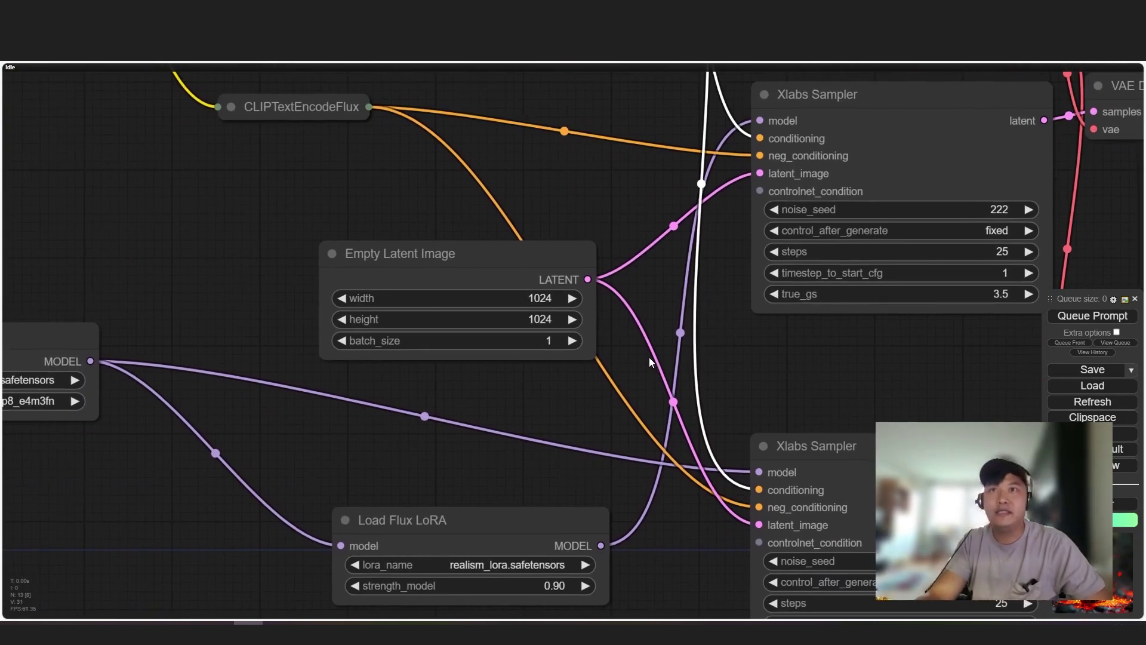
left_click(388, 448)
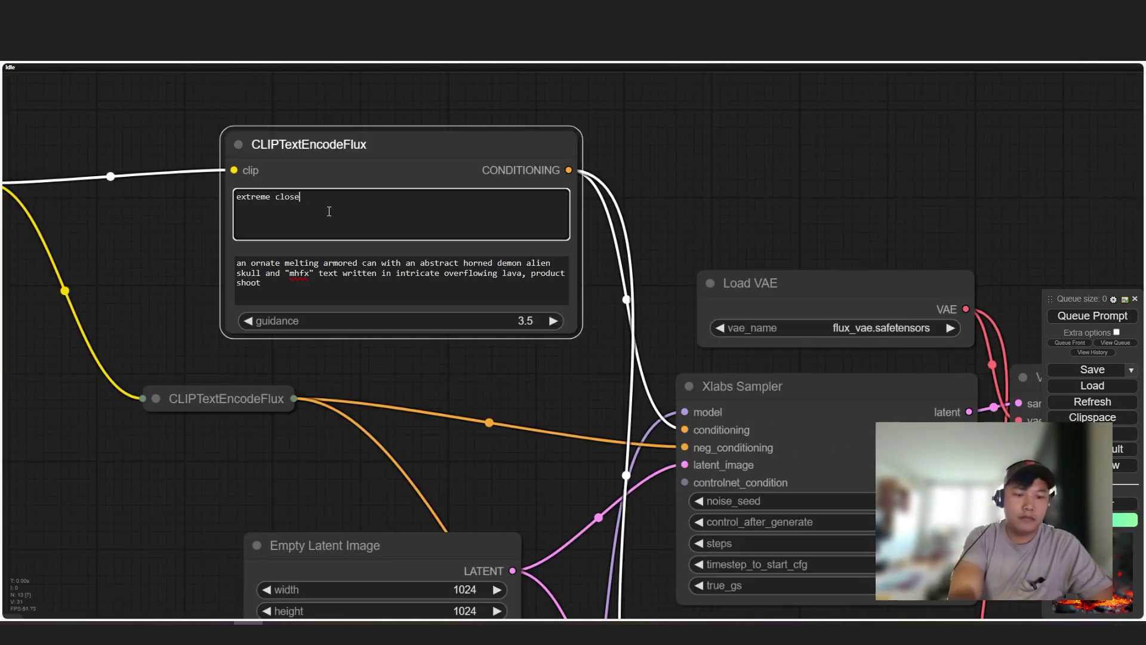
Set both CLIPTextEncodeFlux prompts to "extreme close up of a cute happy pitbull puppy sleeping on the couch, disney style" and queue the generation
type("of a cute happy pitbull puppy sleeping on the couch, disney style")
key("ctrl+a")
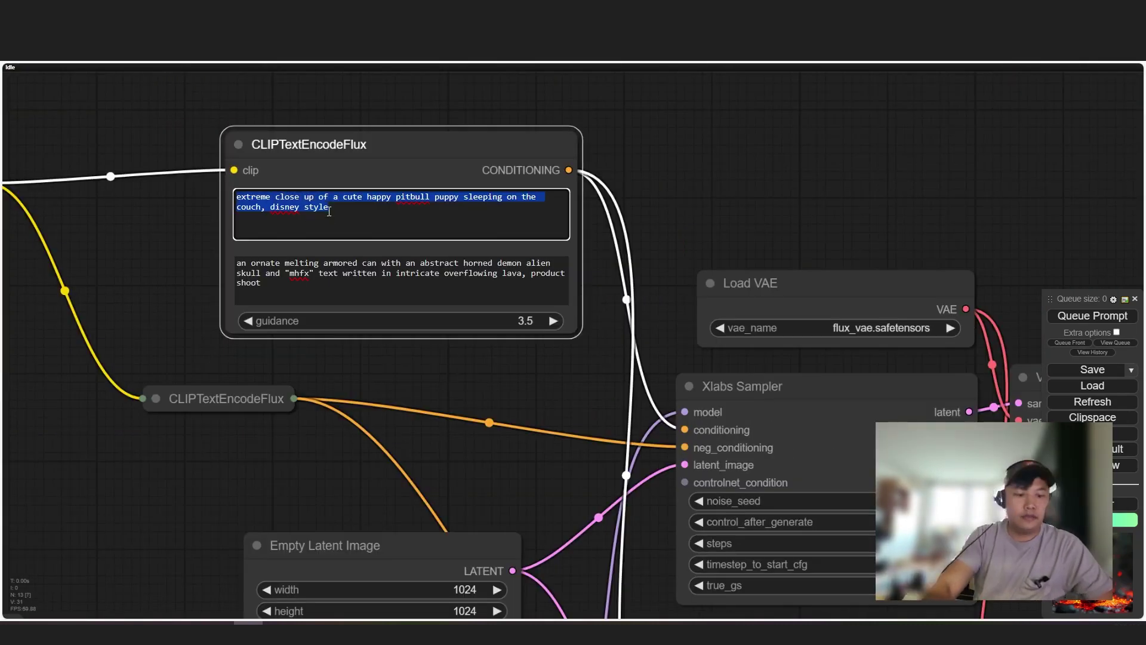
key("ctrl+c")
left_click(330, 285)
key("ctrl+a")
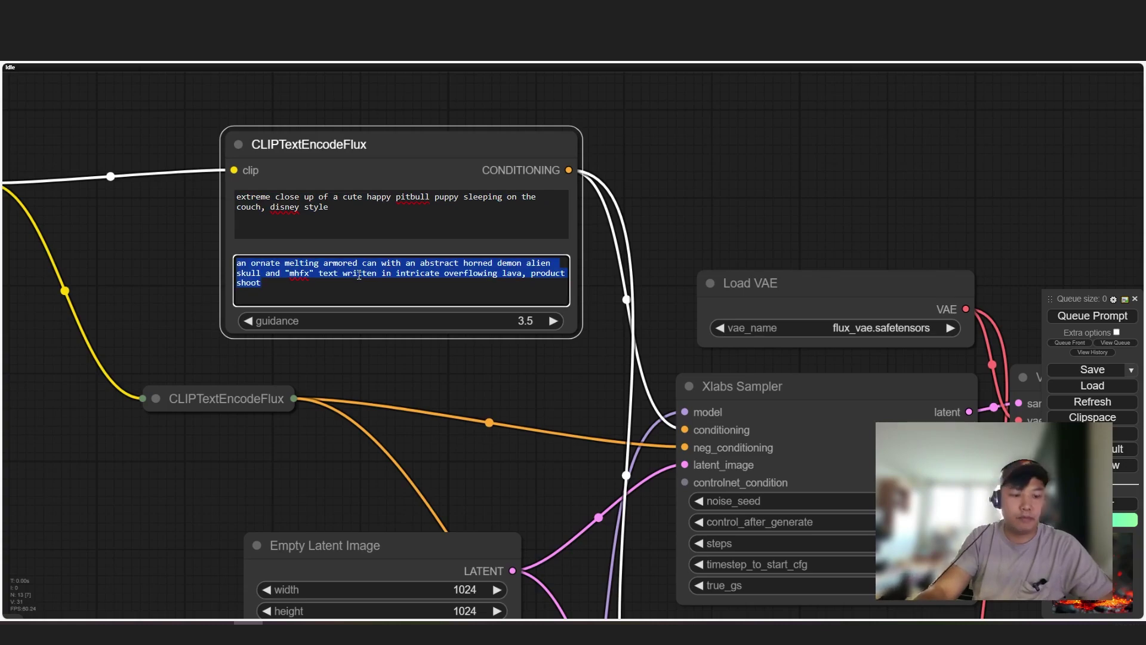
key("ctrl+v")
scroll(739, 242, "down", 3)
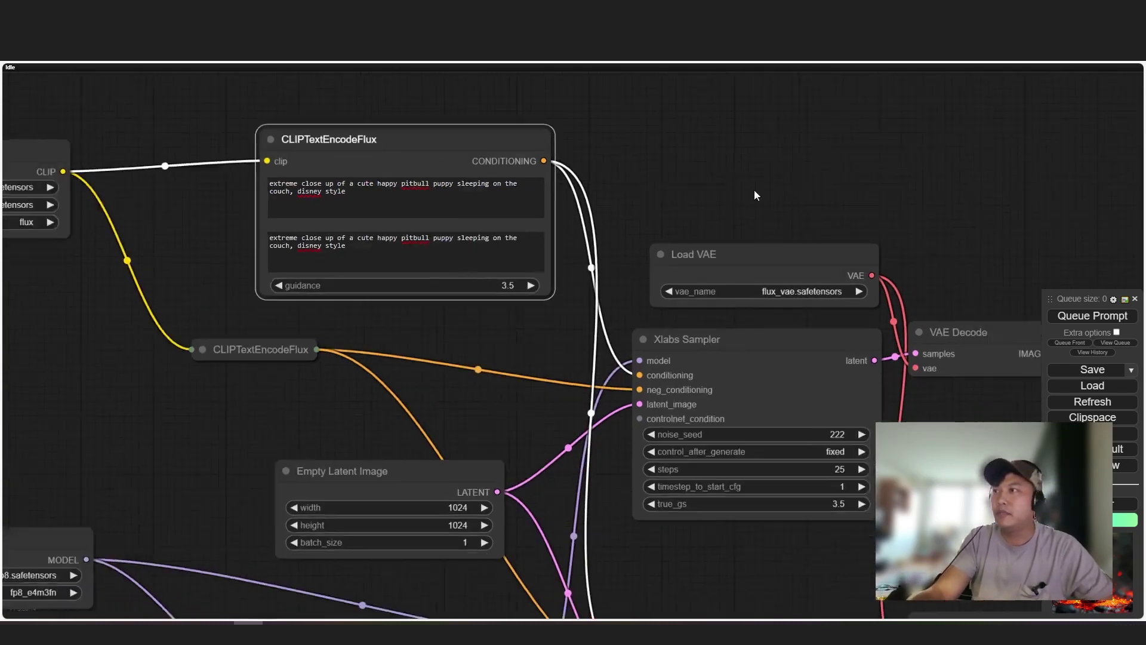
scroll(476, 371, "up", 3)
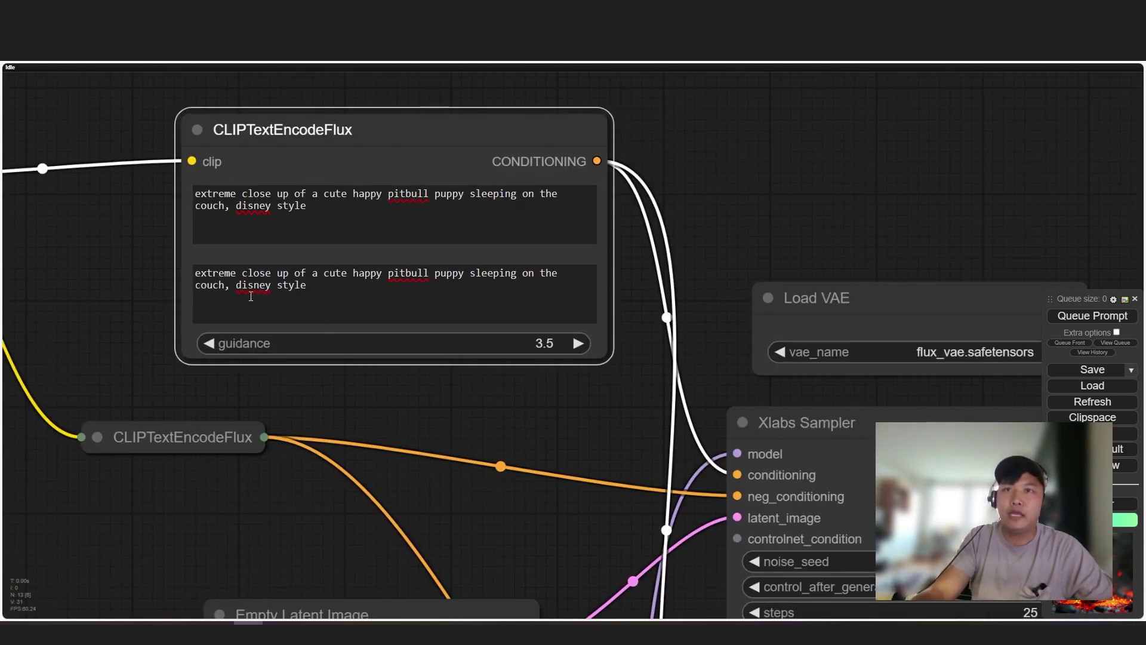
left_click_drag(944, 209, 701, 193)
scroll(442, 197, "down", 2)
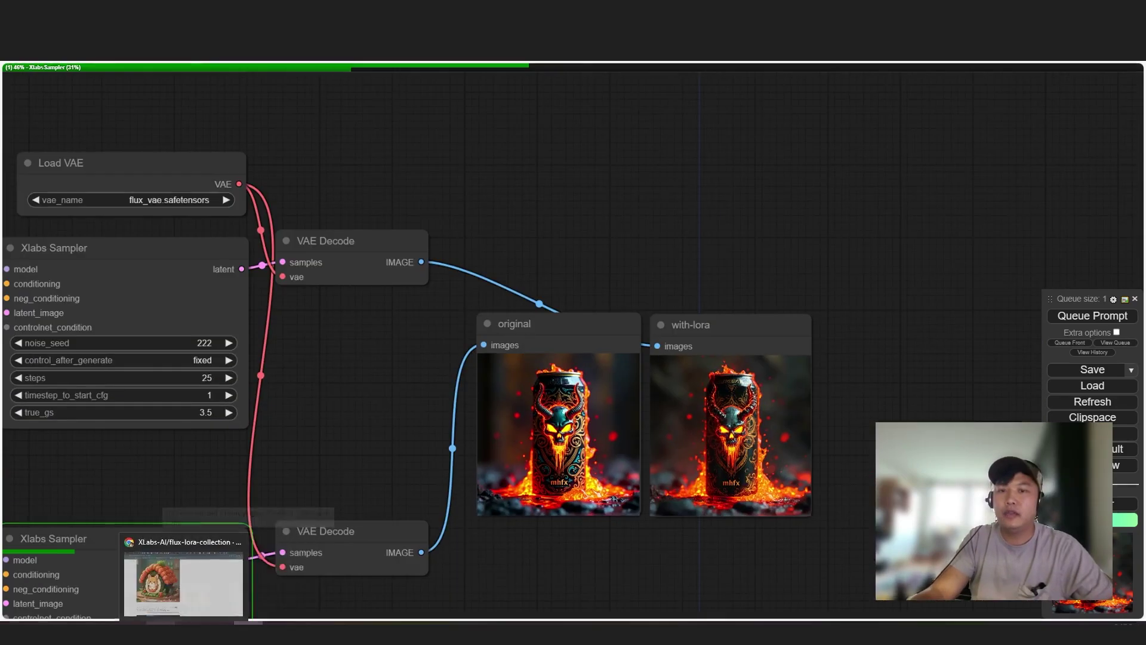
Switch to the XLabs-AI flux-lora-collection page and look over the disney_lora beach and blue jay examples
left_click(183, 579)
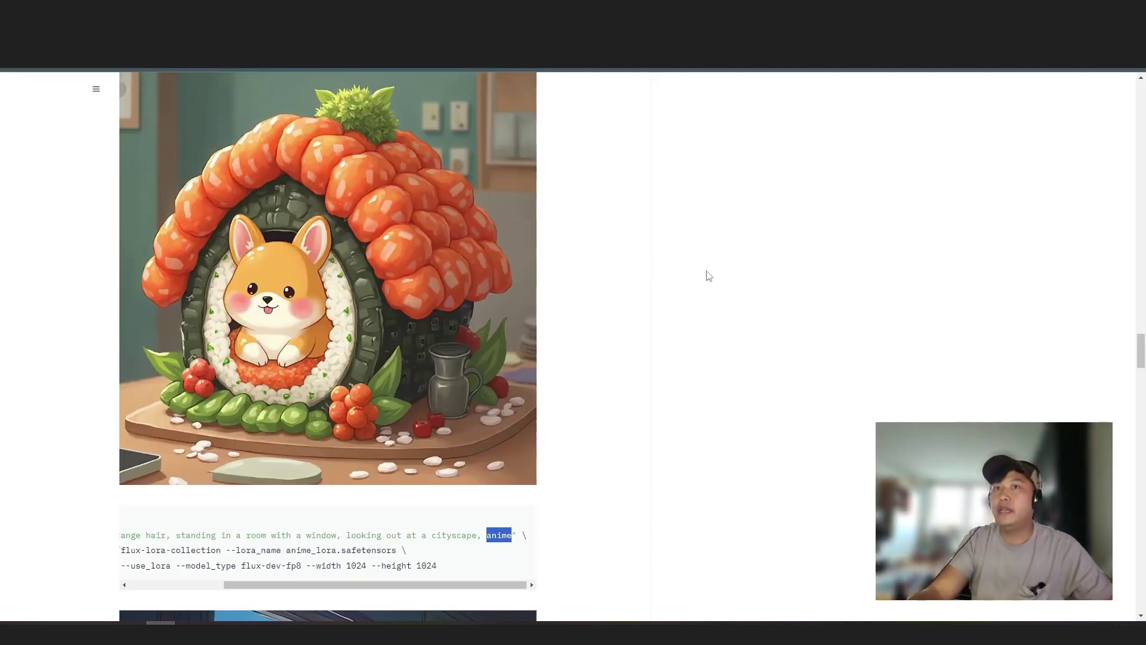
scroll(599, 359, "down", 8)
scroll(597, 356, "down", 5)
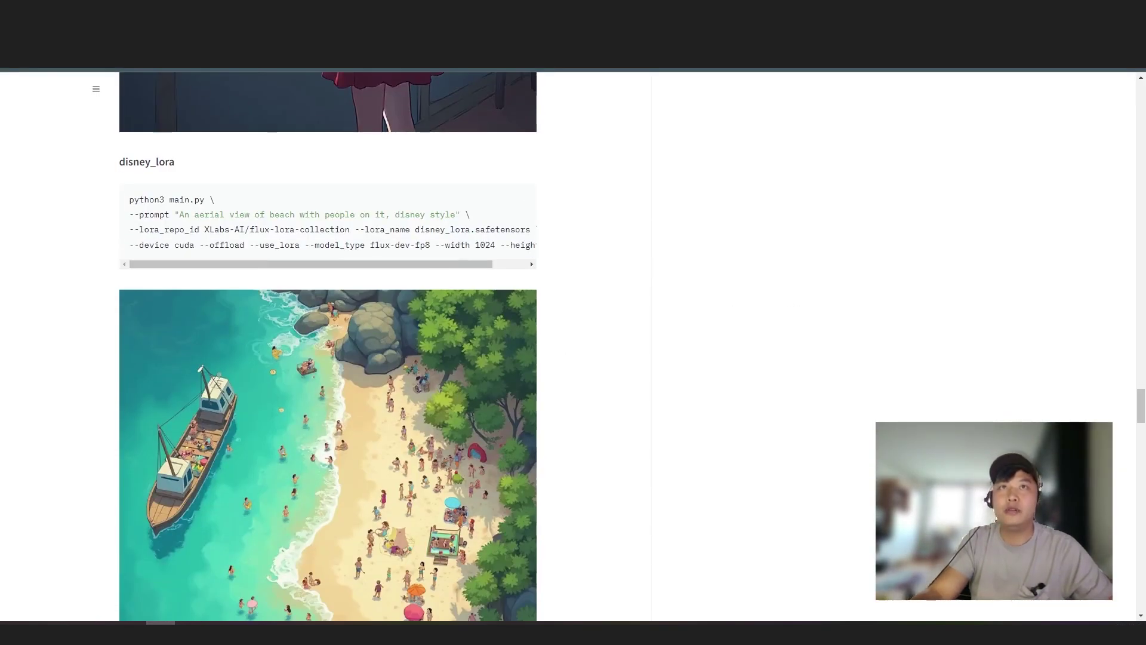
scroll(171, 220, "up", 6)
scroll(350, 297, "down", 10)
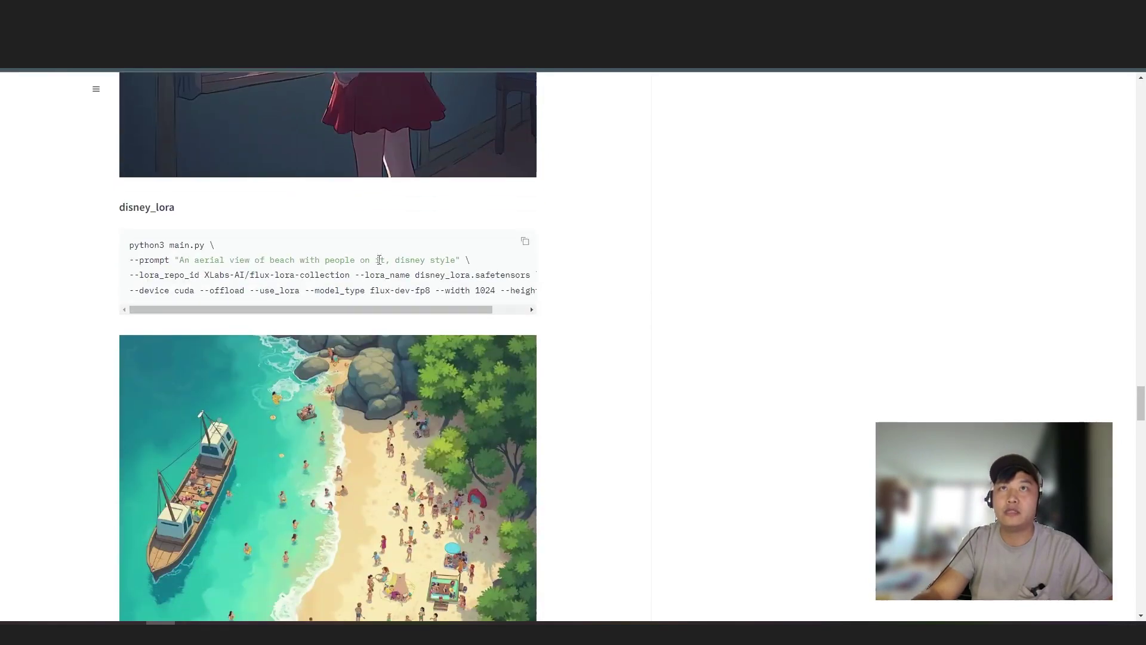
scroll(358, 292, "down", 4)
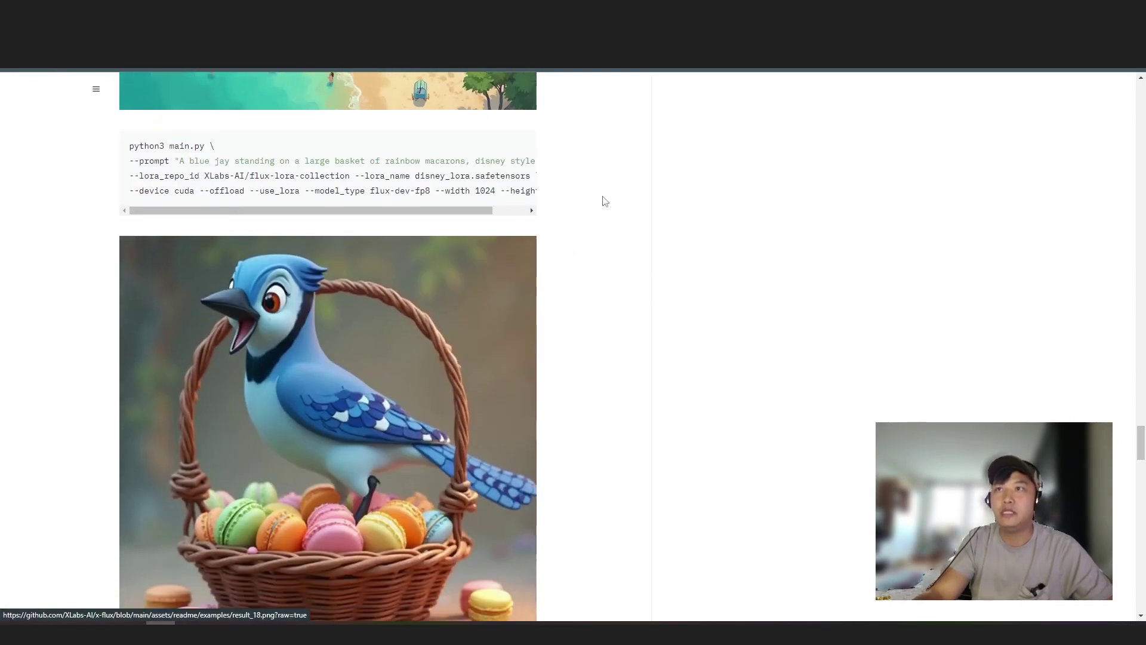
scroll(218, 217, "up", 9)
double_click(161, 216)
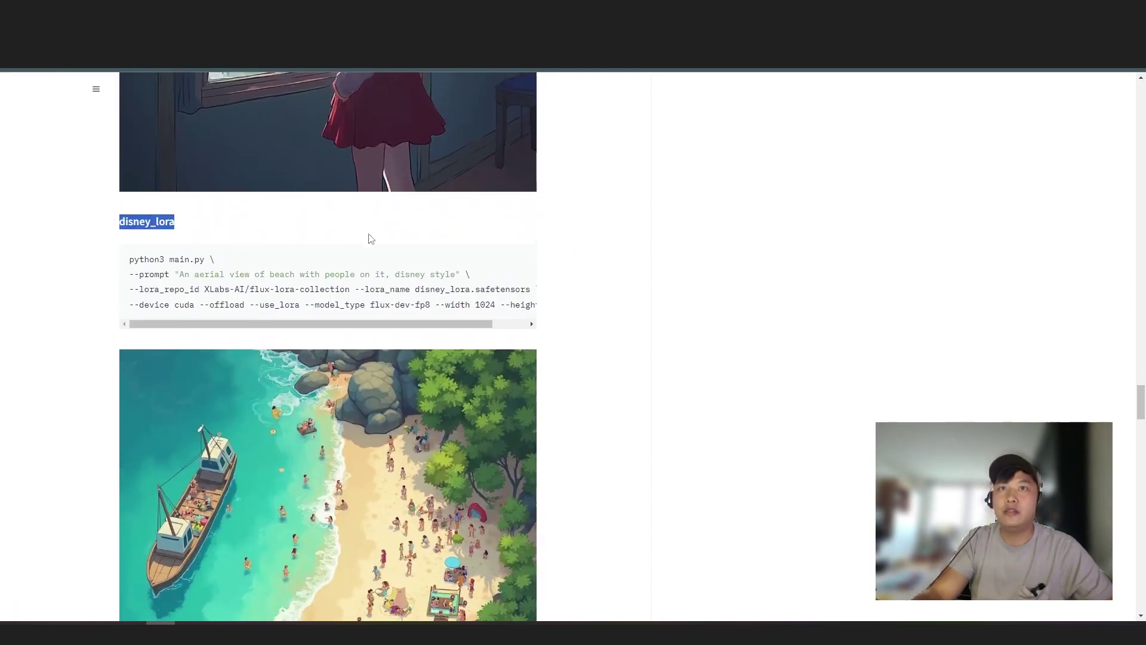
Check the disney_lora beach and blue jay example prompts for the phrase "disney style", and glance at the scenery_lora example
left_click(452, 225)
scroll(488, 261, "down", 1)
scroll(489, 260, "down", 1)
left_click_drag(392, 215, 458, 215)
left_click(683, 248)
scroll(656, 263, "down", 7)
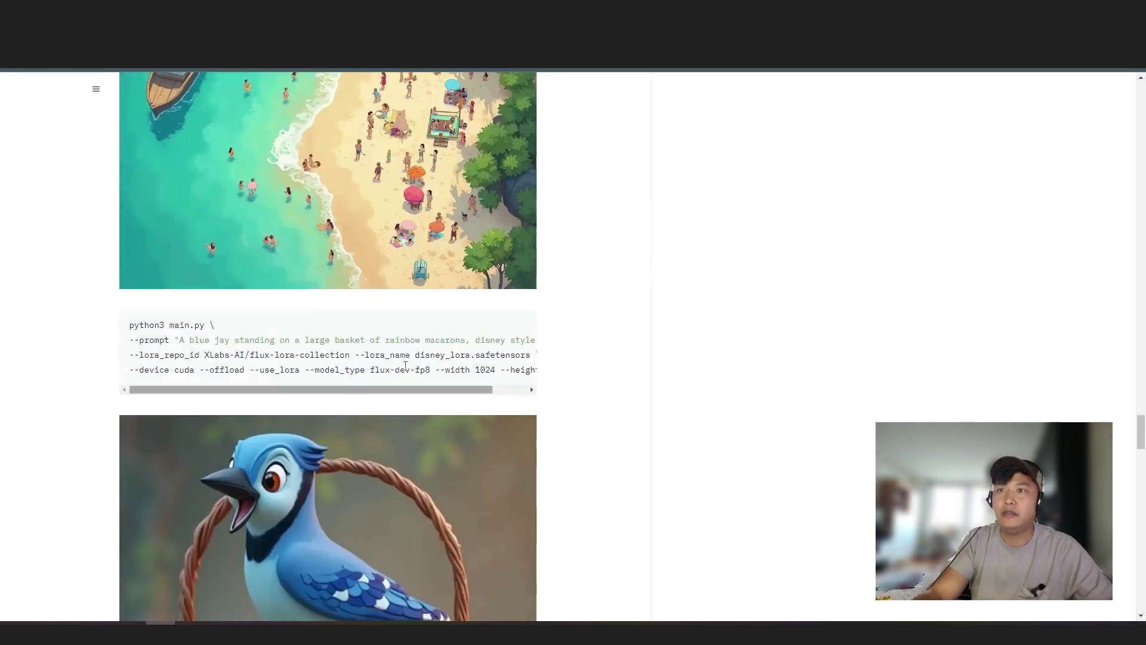
left_click_drag(465, 340, 539, 342)
left_click(637, 364)
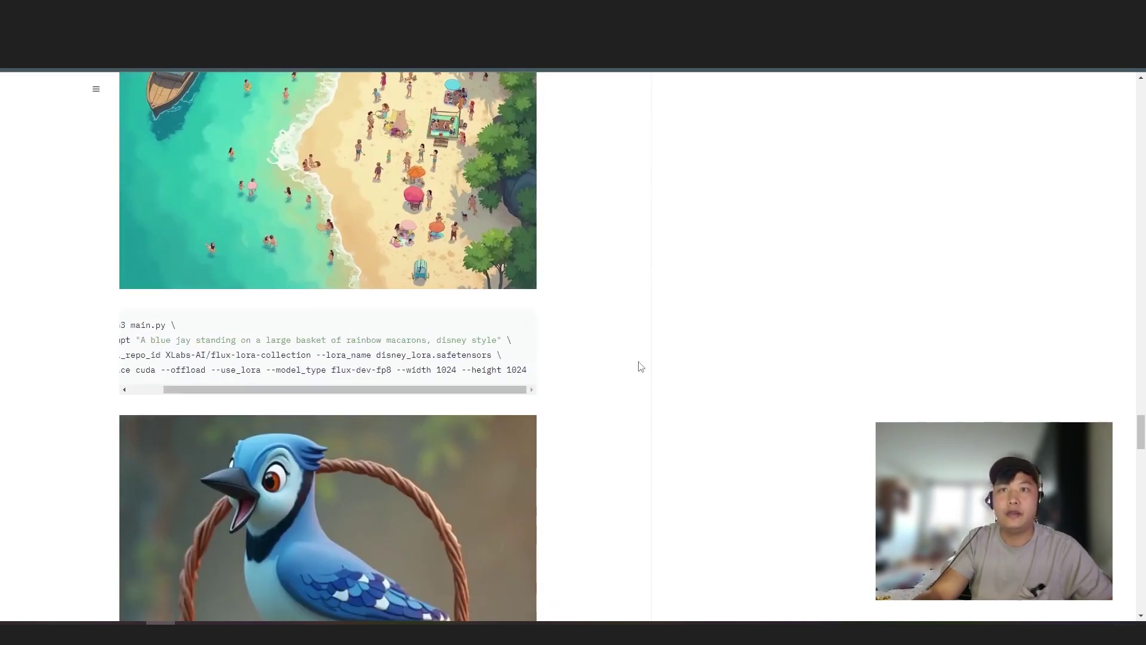
scroll(621, 328, "down", 8)
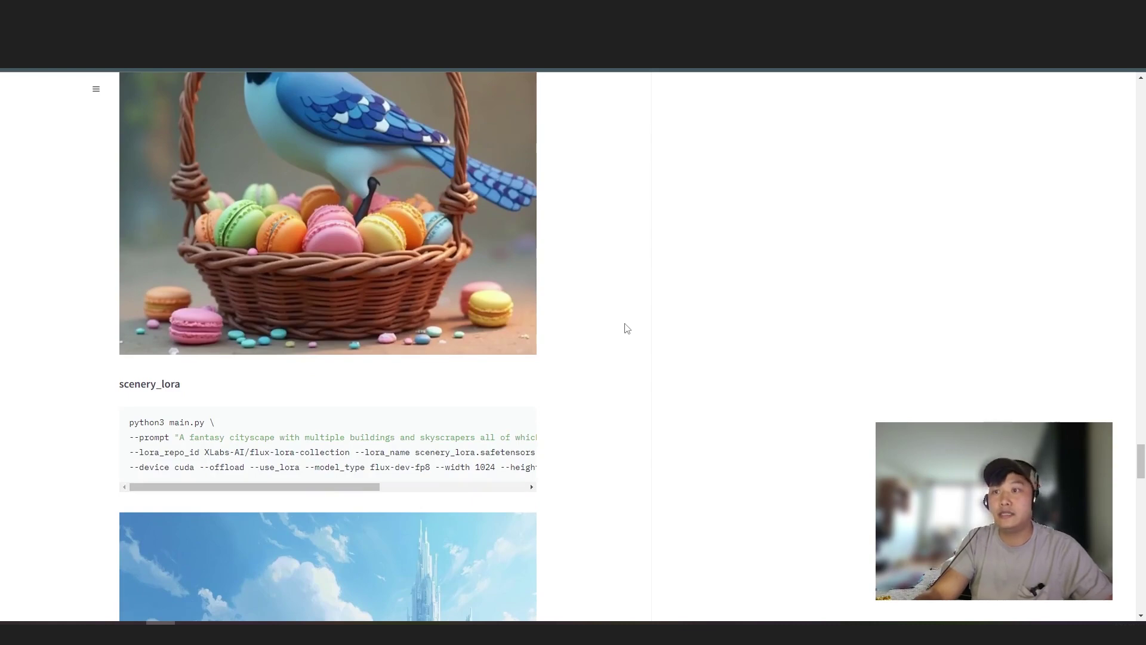
scroll(625, 329, "up", 7)
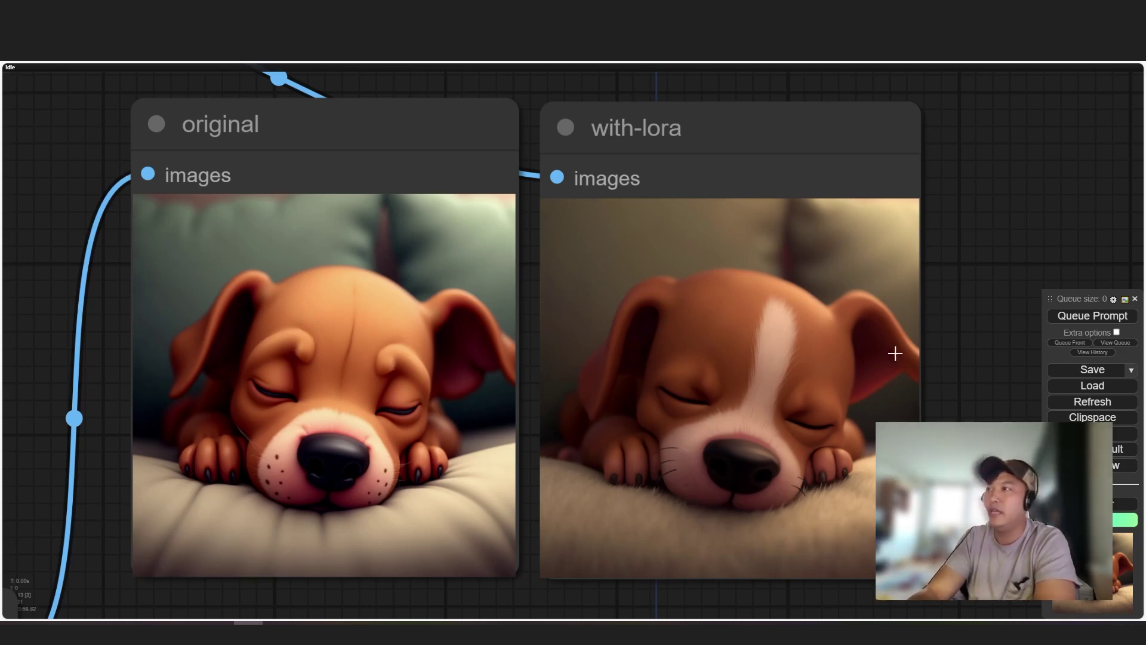
Return to the ComfyUI workflow and choose scenery_lora.safetensors as the LoRA in the Load Flux LoRA node
scroll(547, 394, "down", 10)
left_click_drag(449, 417, 860, 388)
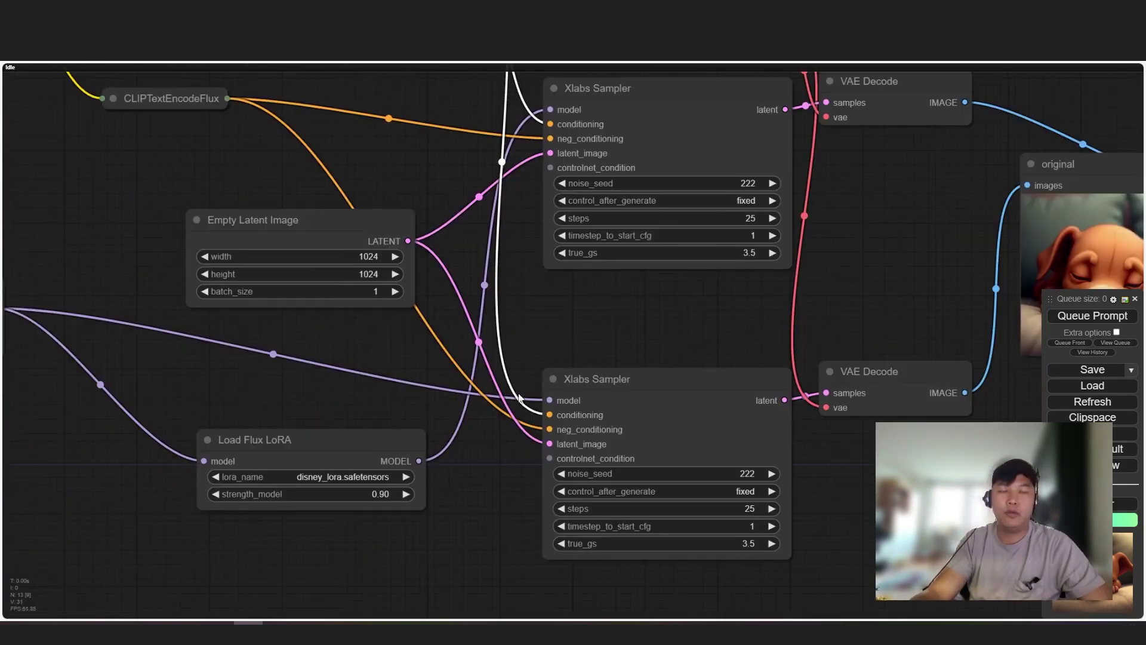
left_click_drag(445, 369, 550, 351)
scroll(633, 358, "down", 2)
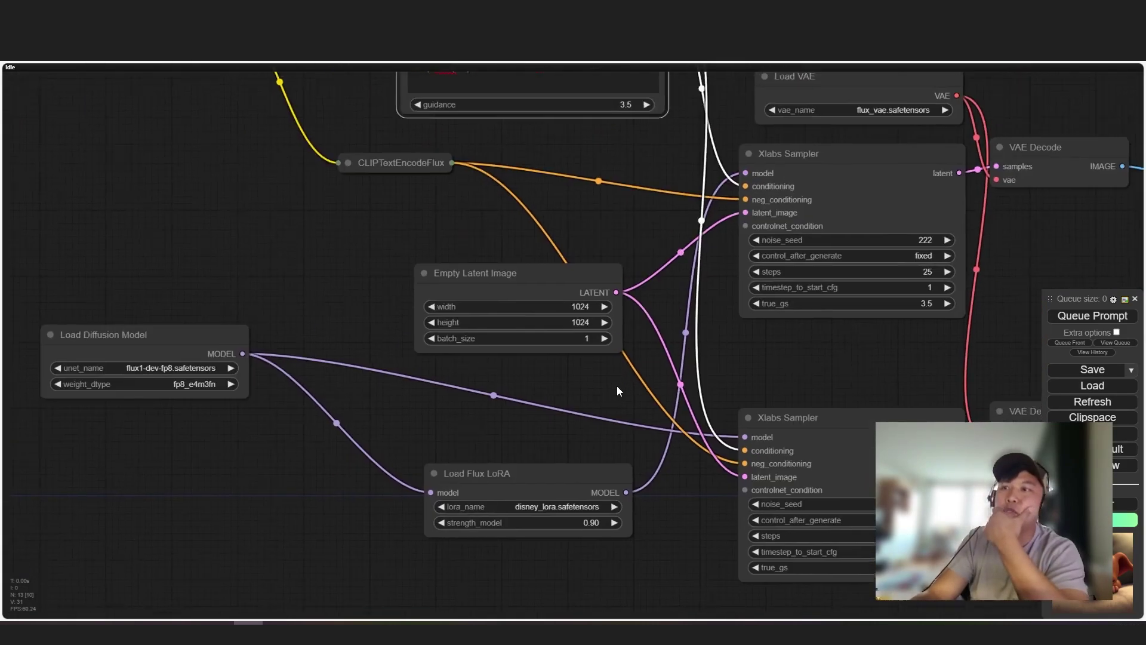
scroll(573, 507, "up", 5)
left_click(545, 524)
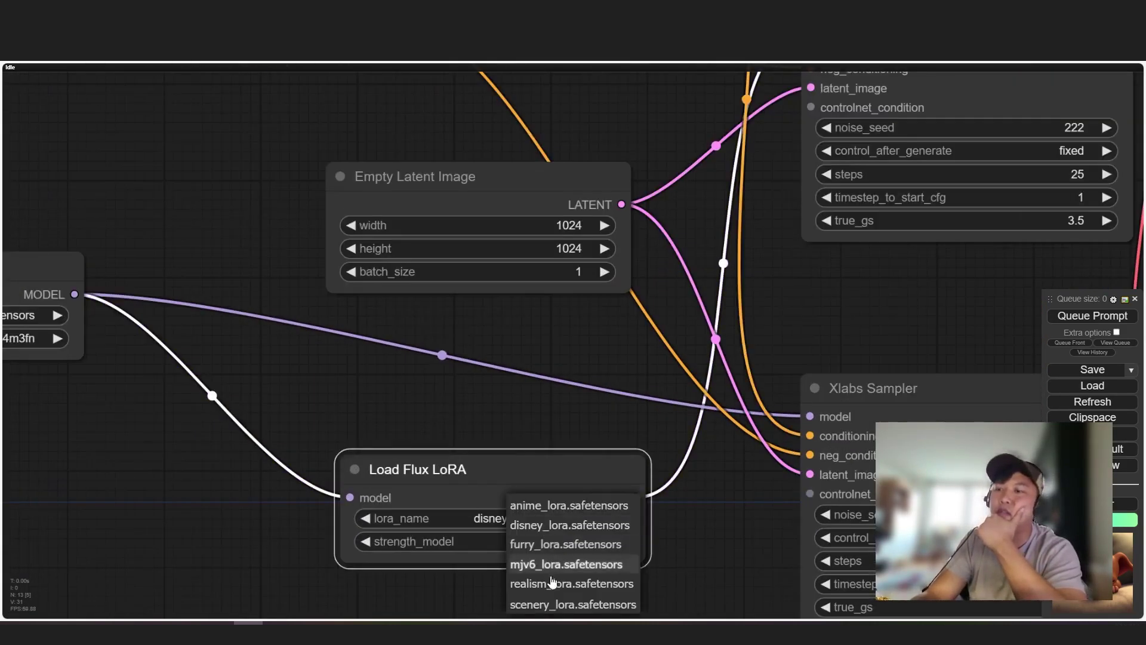
left_click(545, 604)
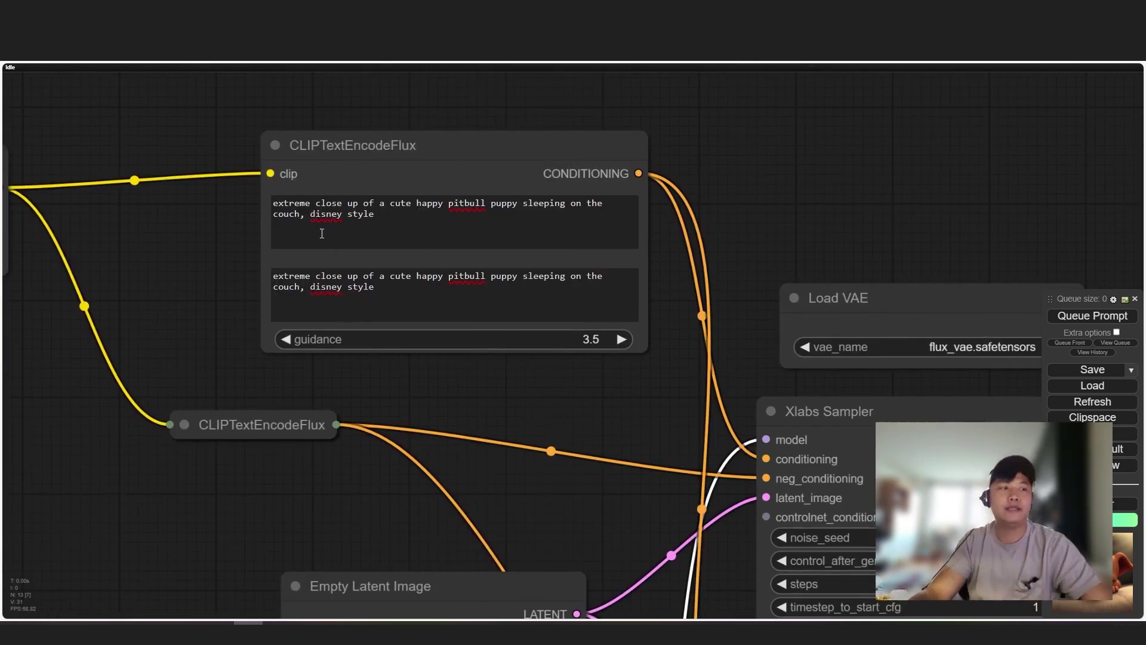
Set both CLIPTextEncodeFlux prompts to "a sprawling elven forest fortress cityscape, intricate white and gold detail, urban forestry, scenery style" and queue the generation
left_click(321, 233)
key("ctrl+a")
type("a sprawl")
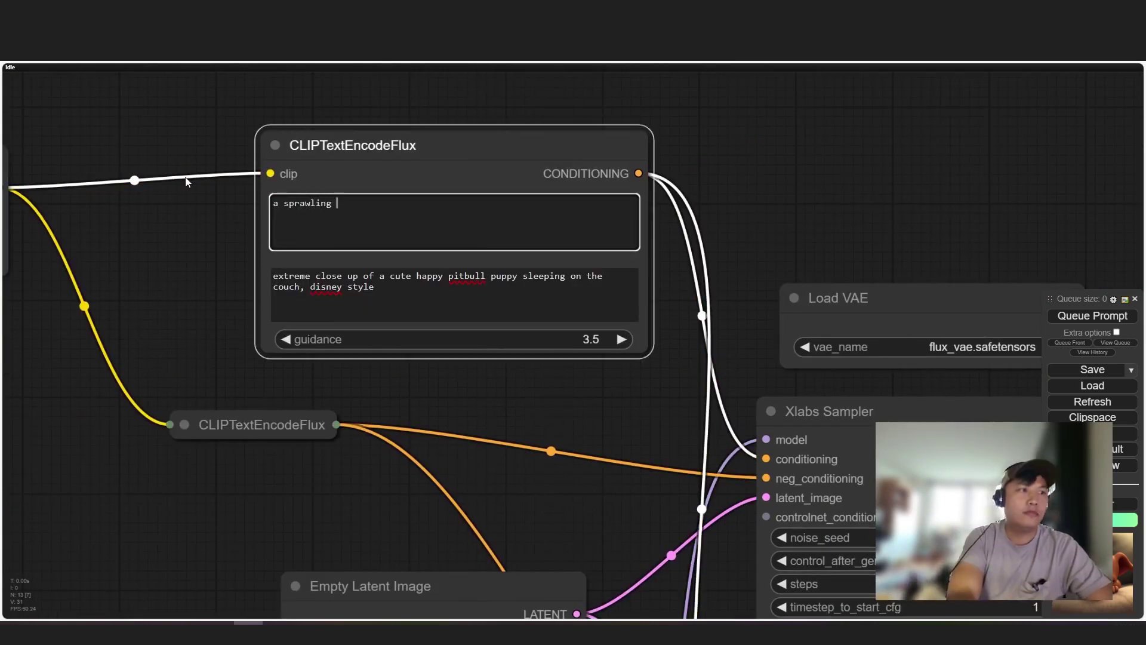
type("ing elven")
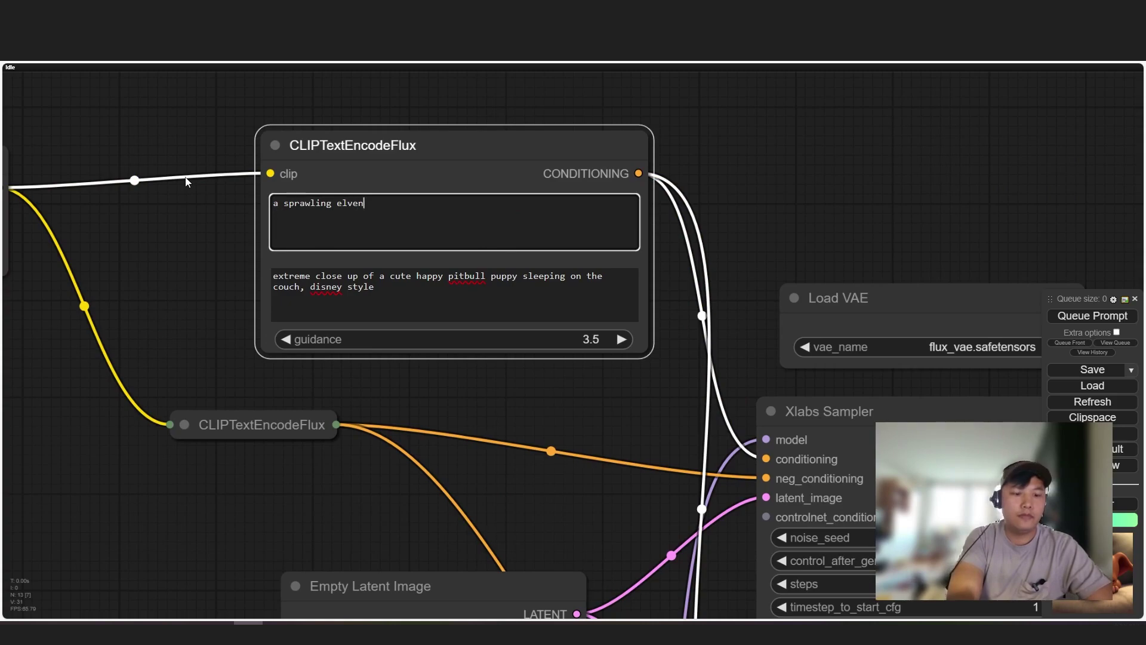
type(" forest fortress cityscape, intricate white and")
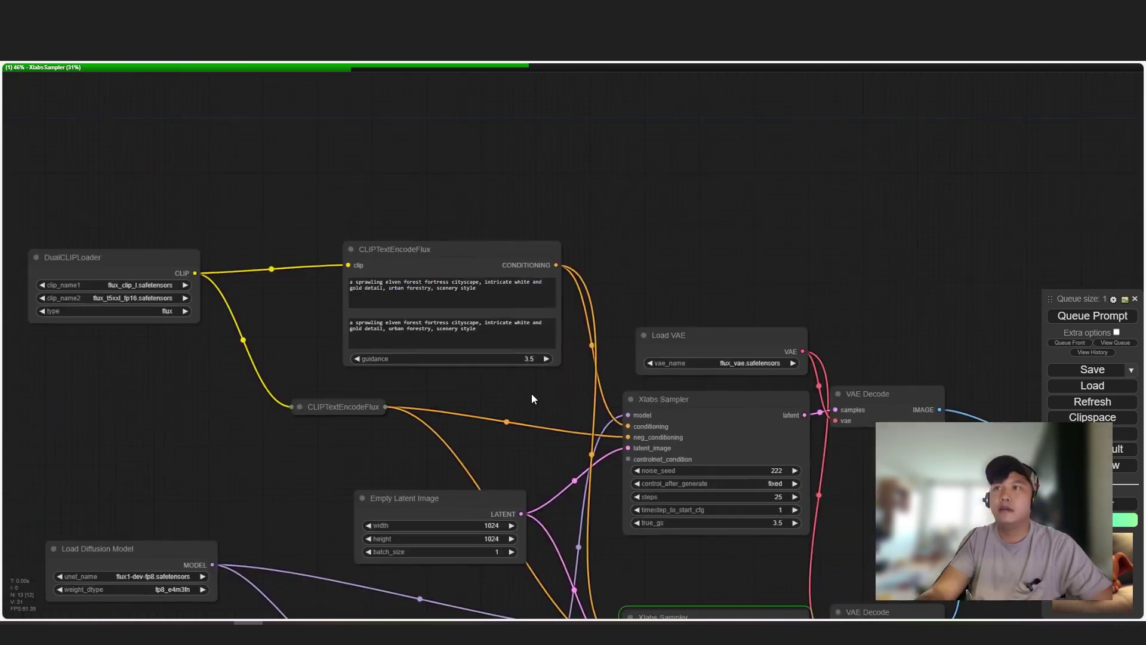
Review the elven fortress prompt, the nodes and the "scenery style" phrase in CLIPTextEncodeFlux while the images generate
scroll(532, 392, "up", 6)
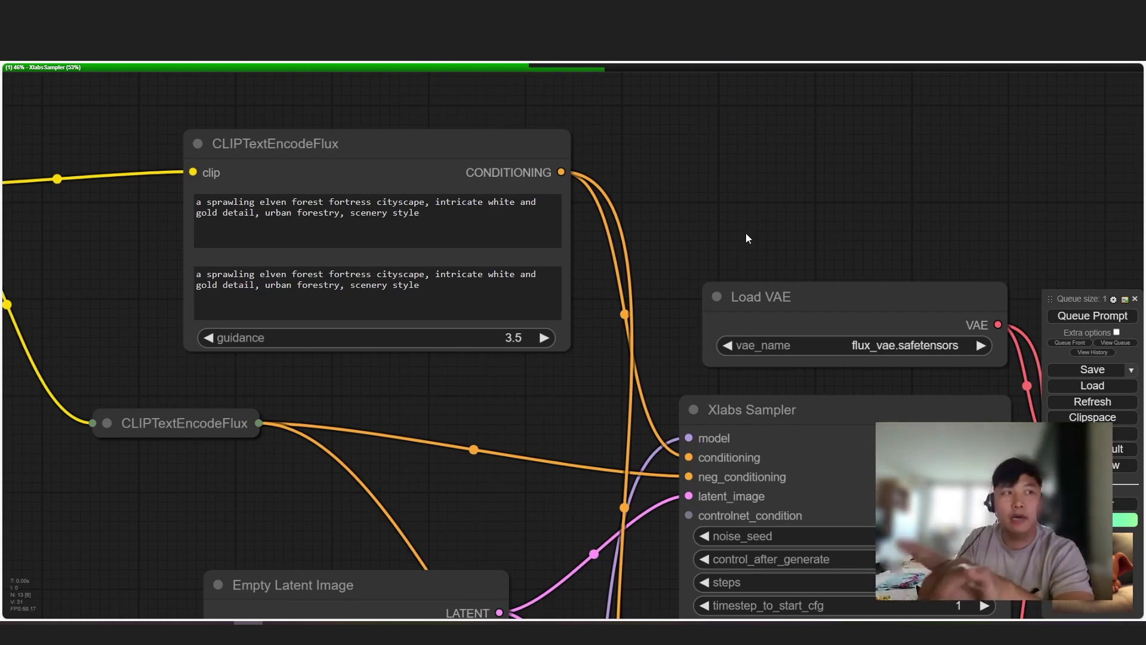
scroll(753, 231, "down", 1)
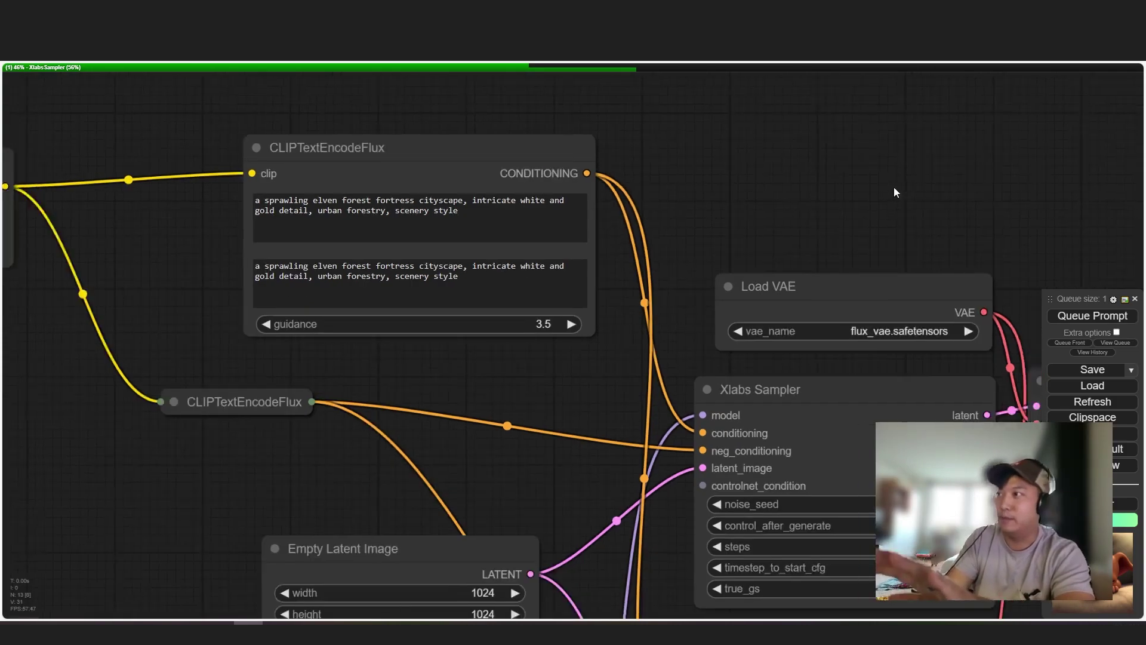
scroll(900, 196, "right", 5)
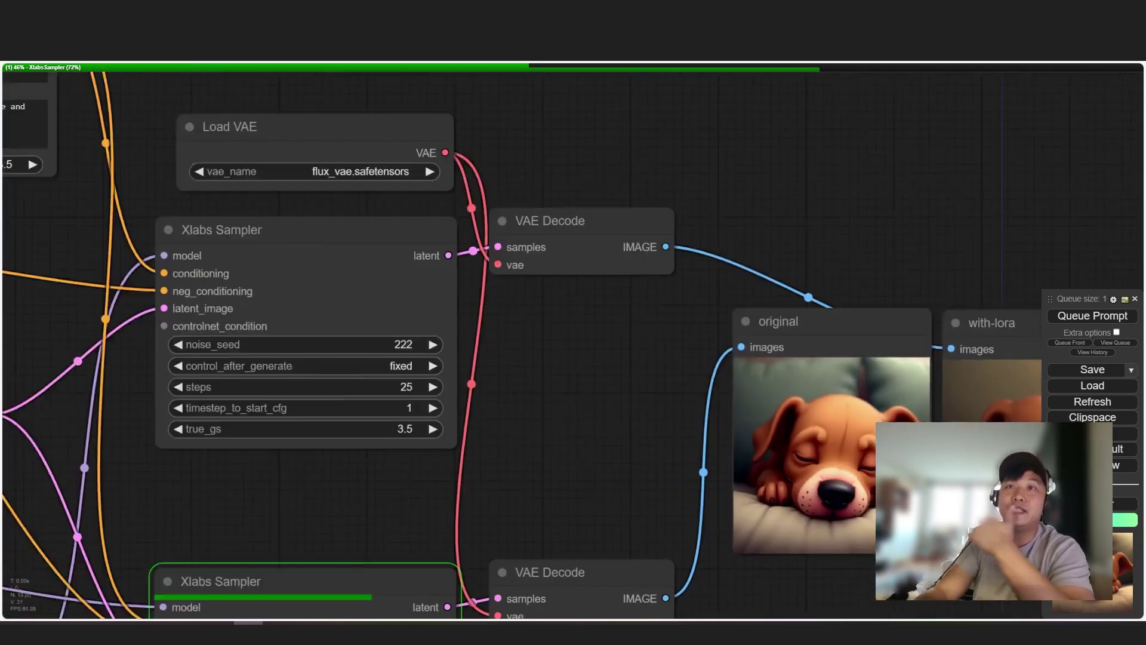
left_click_drag(543, 331, 842, 485)
scroll(246, 322, "up", 5)
left_click_drag(146, 237, 247, 238)
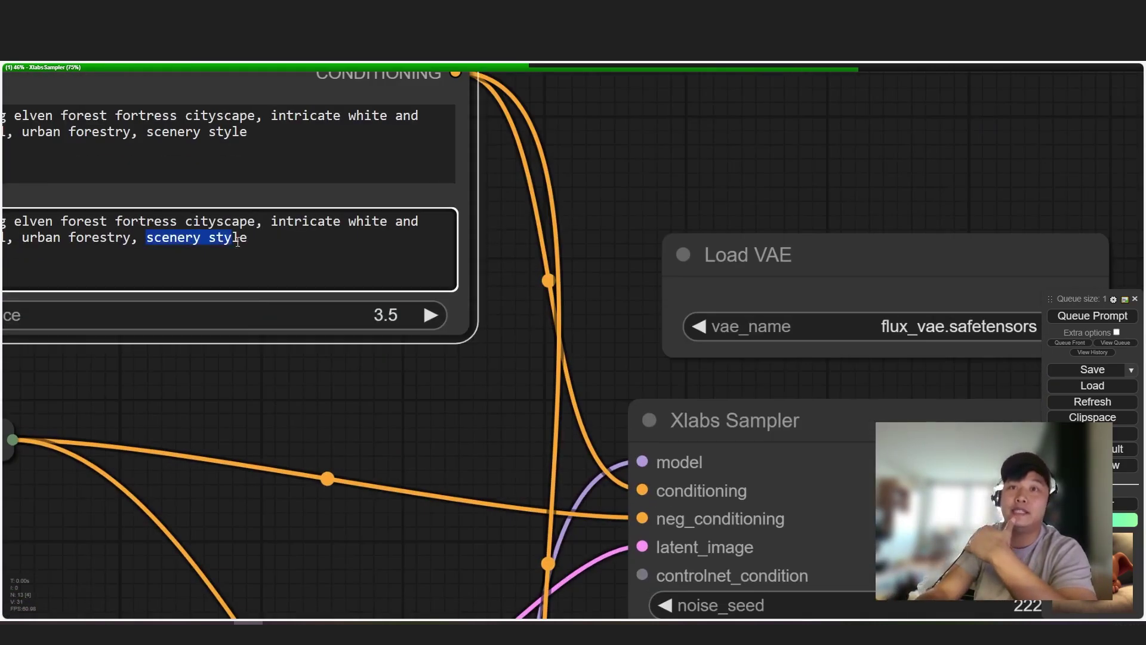
left_click(480, 297)
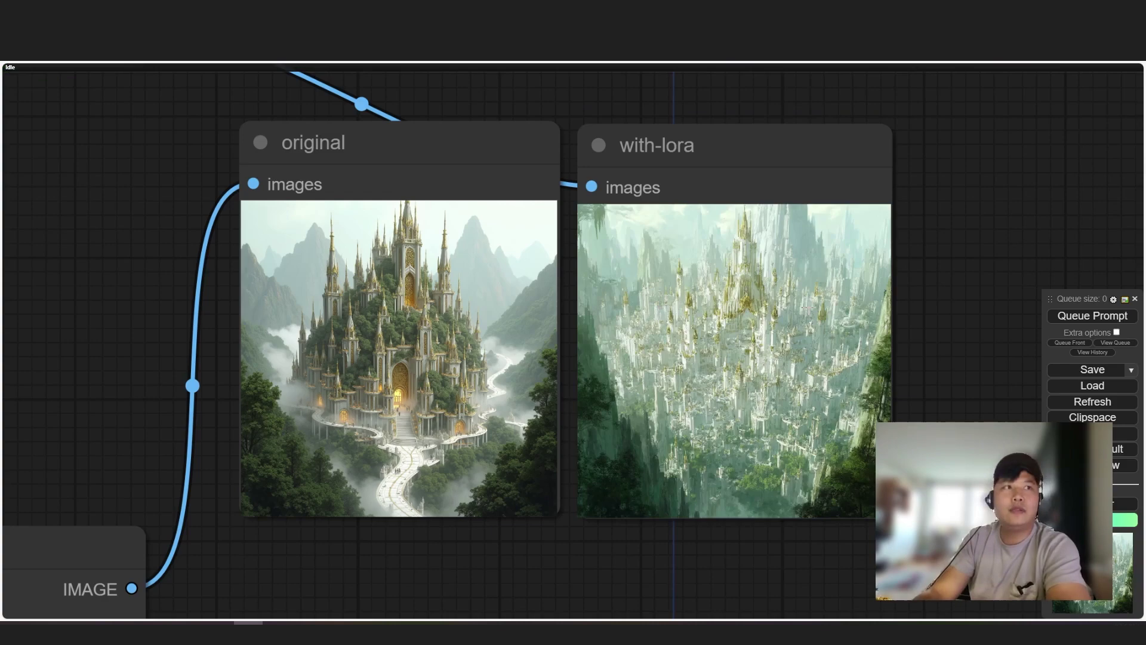
Compare the elven fortress images in the original and with-lora previews, examining the scenery LoRA version up close
scroll(740, 311, "up", 3)
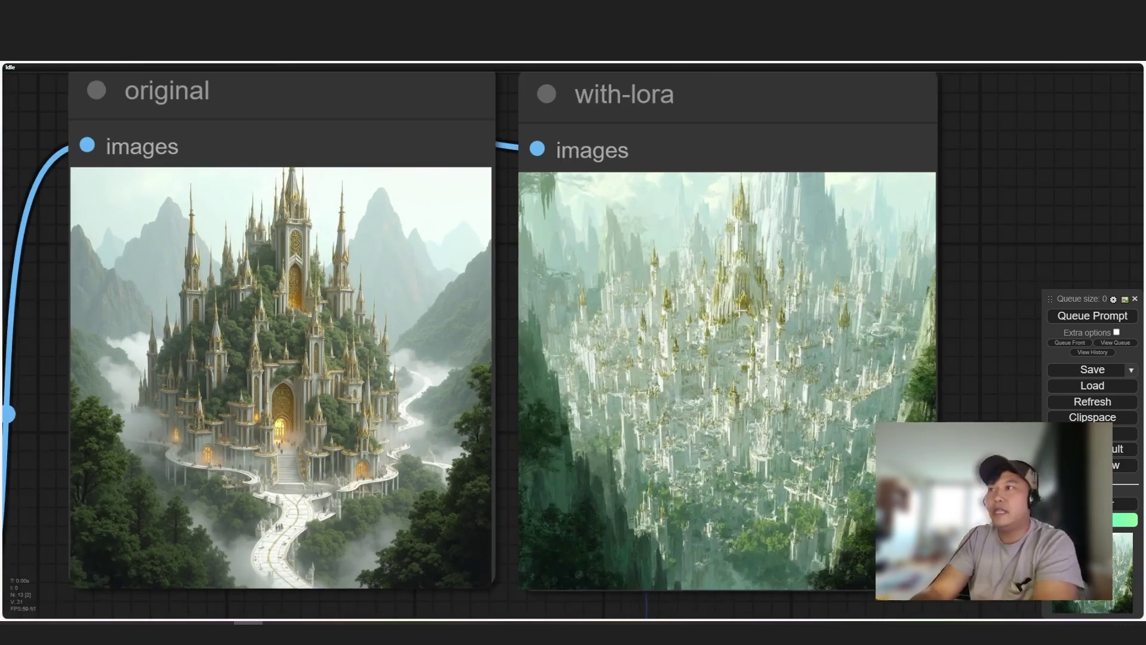
scroll(200, 277, "down", 2)
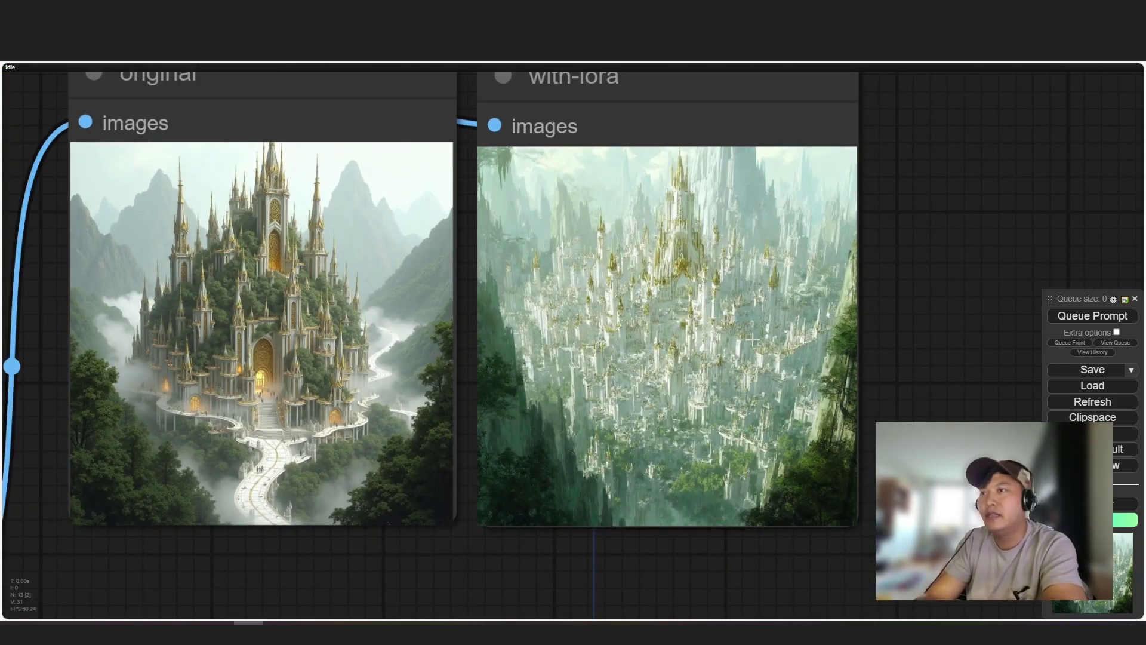
scroll(735, 275, "up", 3)
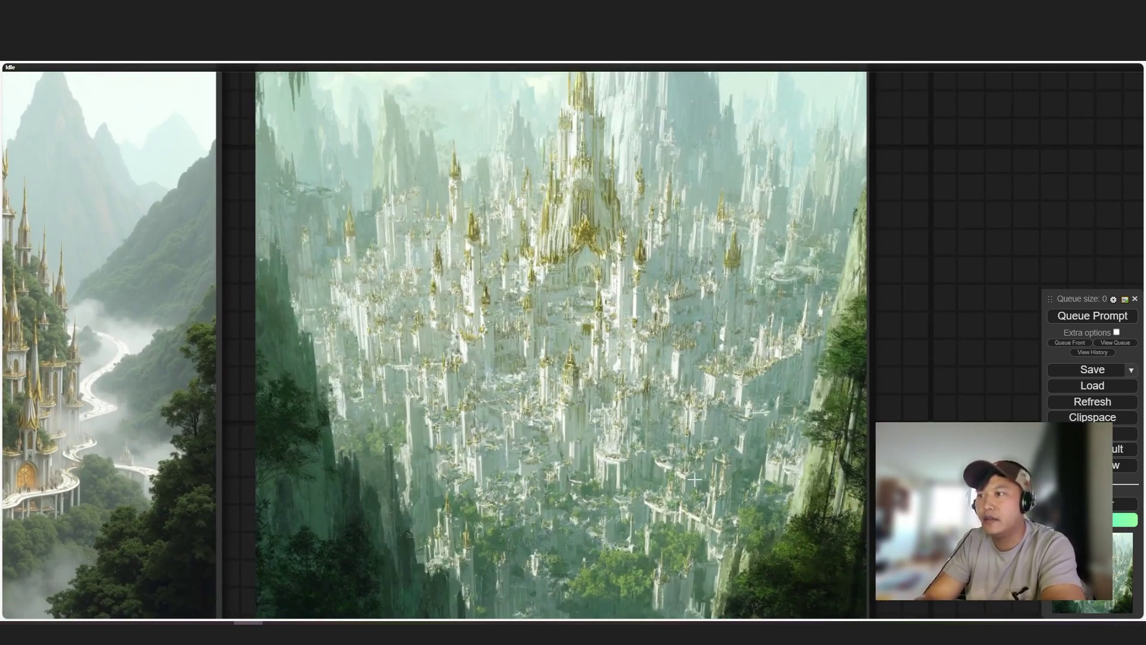
scroll(525, 334, "down", 4)
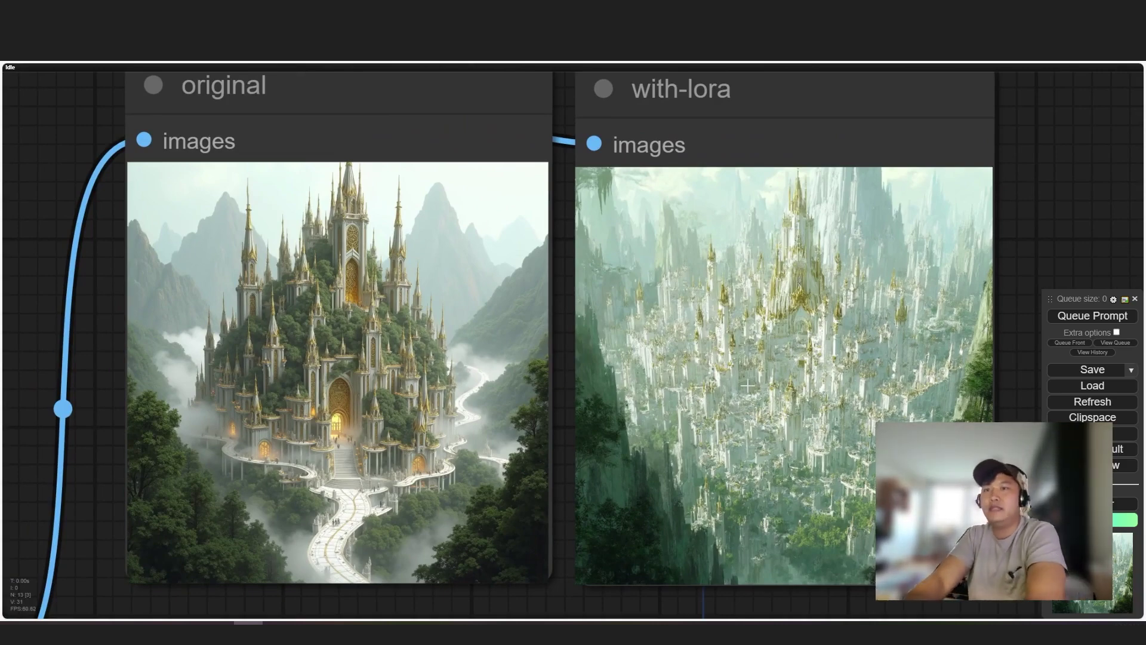
Set strength_model to 0.35 in the Load Flux LoRA node and queue the generation
left_click_drag(350, 271, 429, 276)
scroll(429, 277, "down", 10)
left_click_drag(103, 421, 612, 361)
left_click_drag(680, 338, 302, 328)
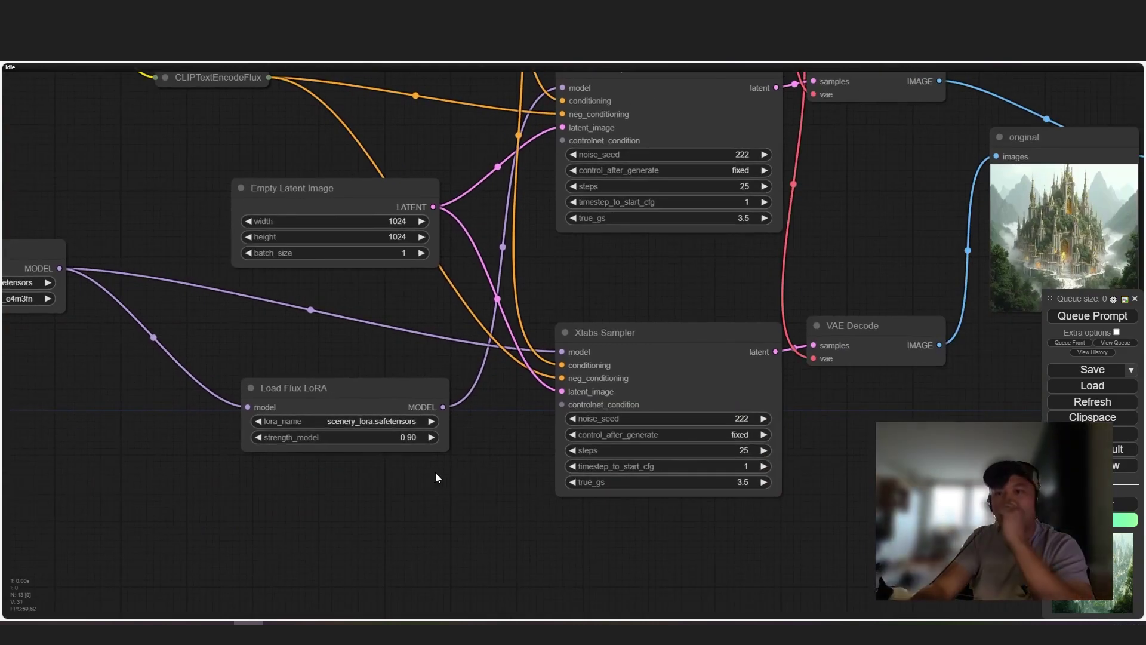
scroll(435, 472, "up", 5)
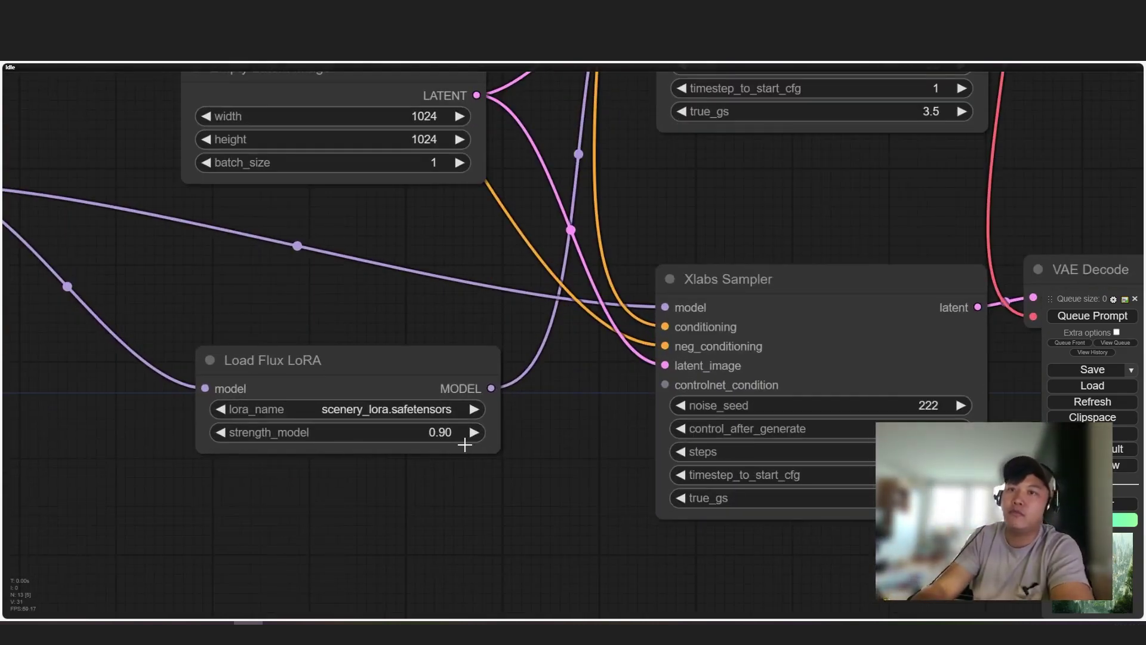
scroll(528, 447, "up", 2)
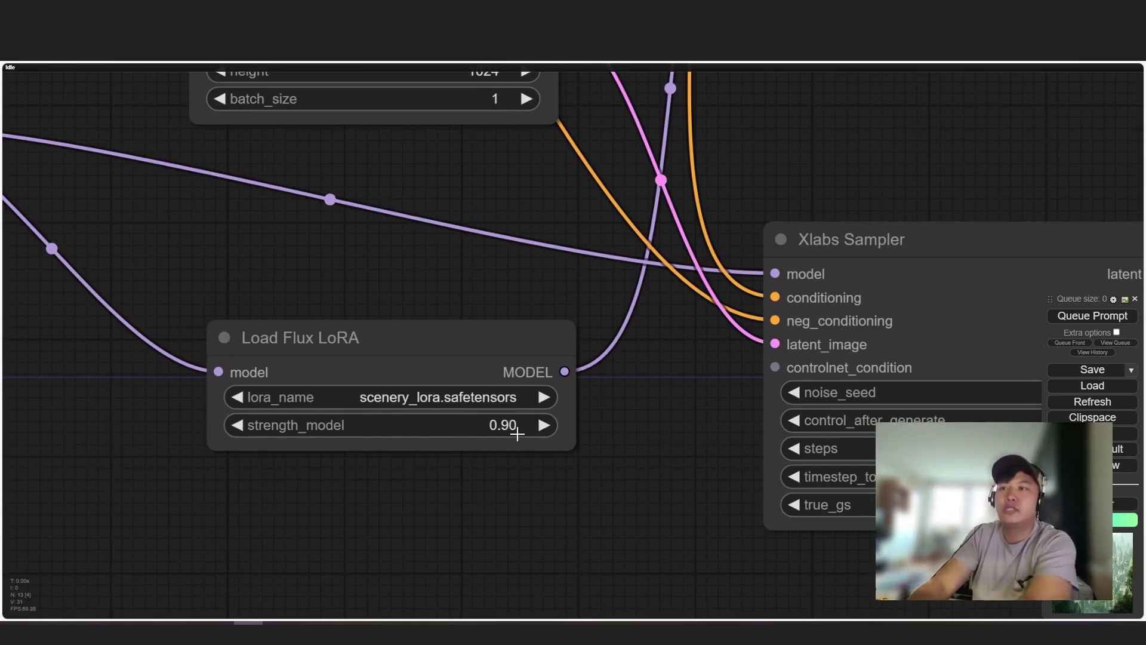
scroll(618, 437, "up", 1)
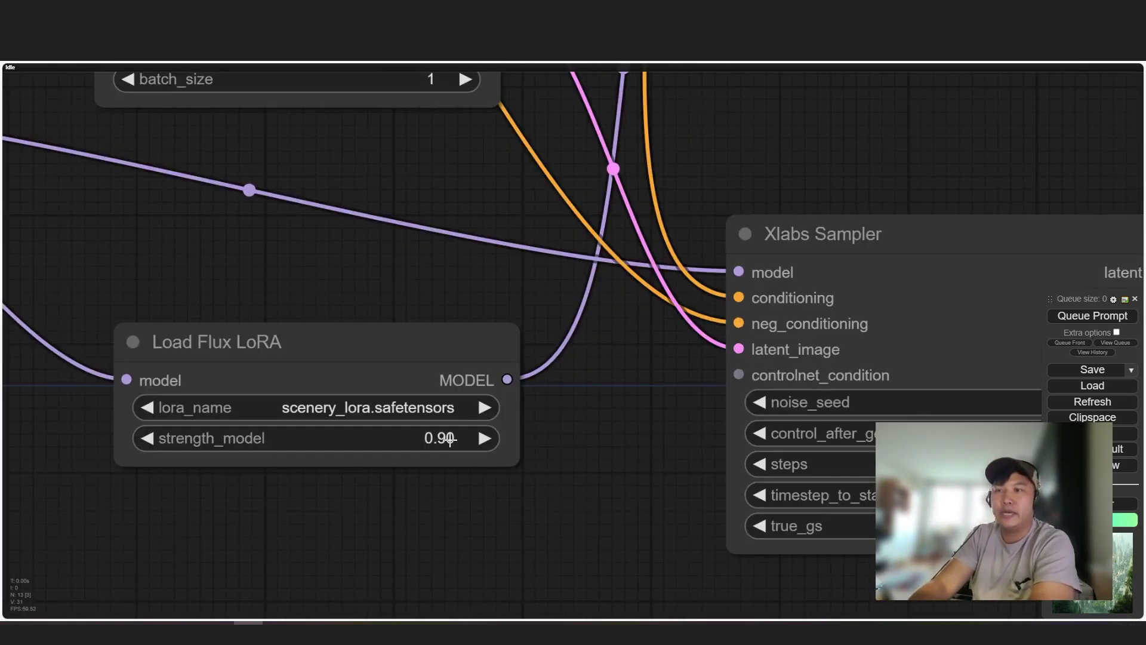
left_click(450, 440)
type(".")
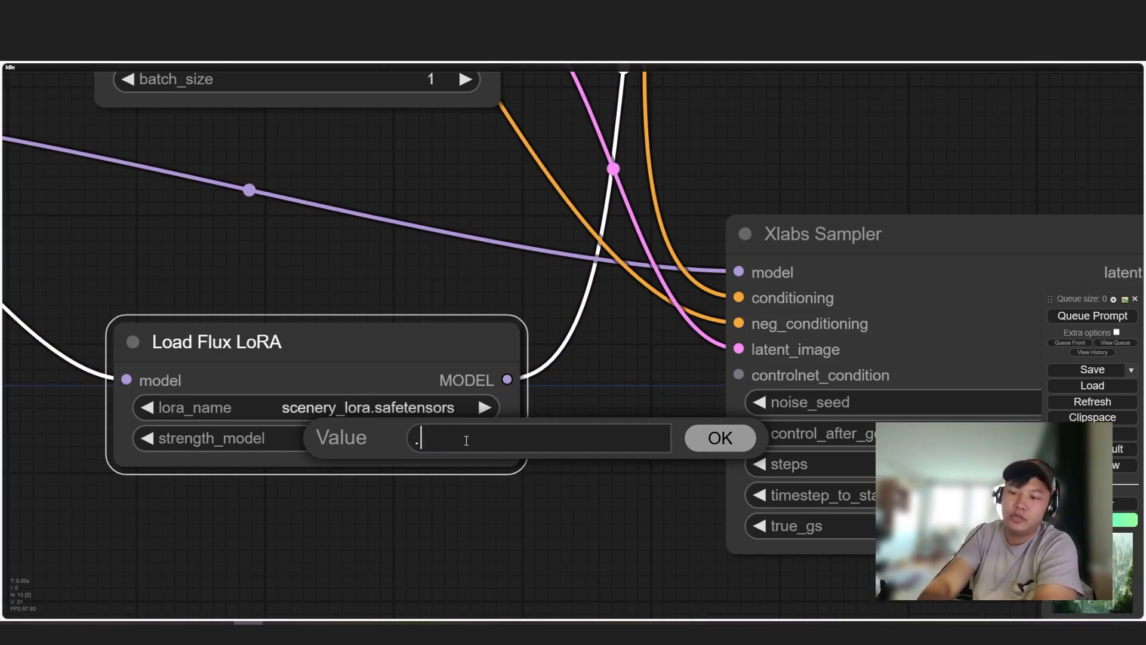
type("35")
key("Return")
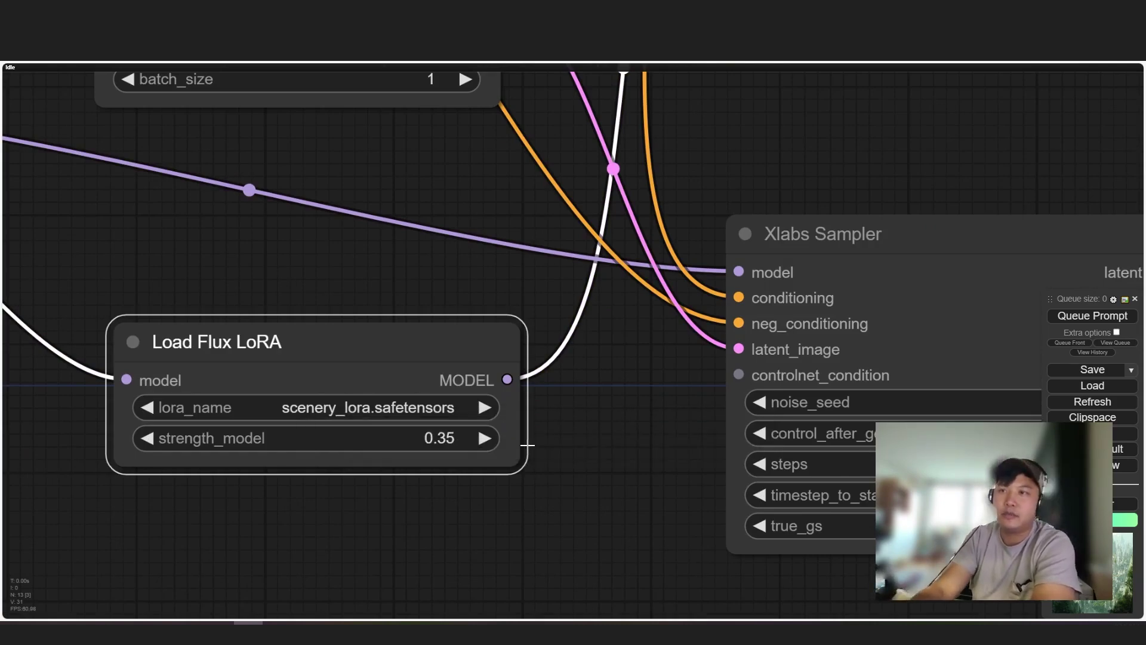
scroll(527, 445, "down", 1)
left_click_drag(527, 445, 283, 418)
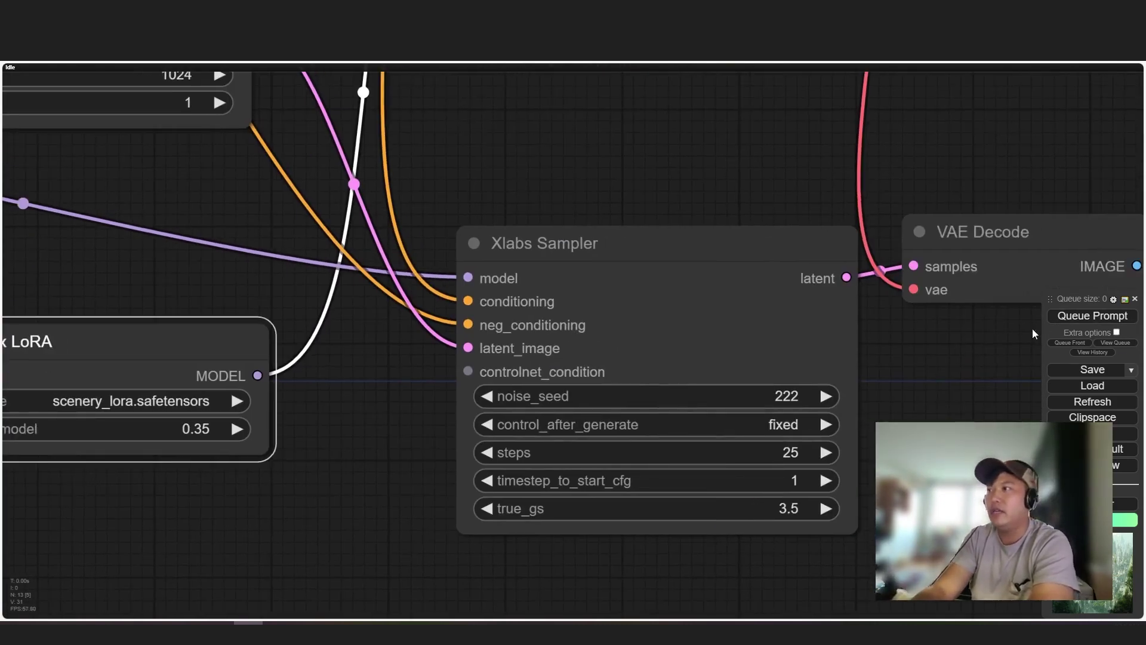
left_click(1093, 315)
Compare the original elven fortress with the with-lora image generated at the reduced scenery LoRA strength
scroll(430, 495, "down", 3)
scroll(597, 358, "up", 5)
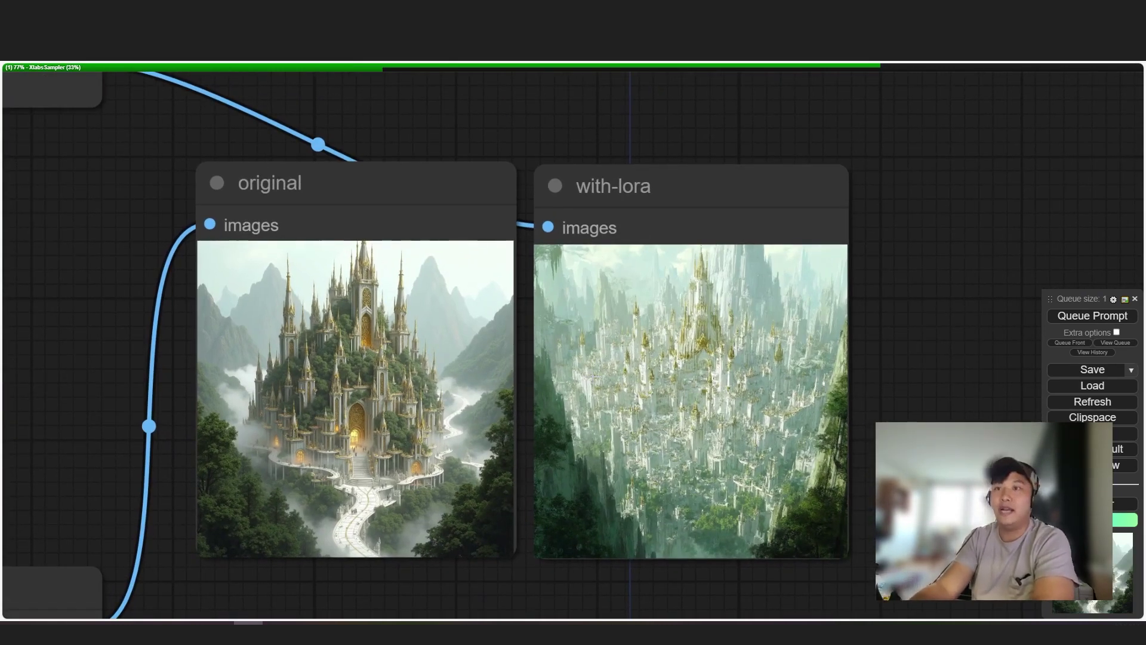
scroll(526, 394, "up", 6)
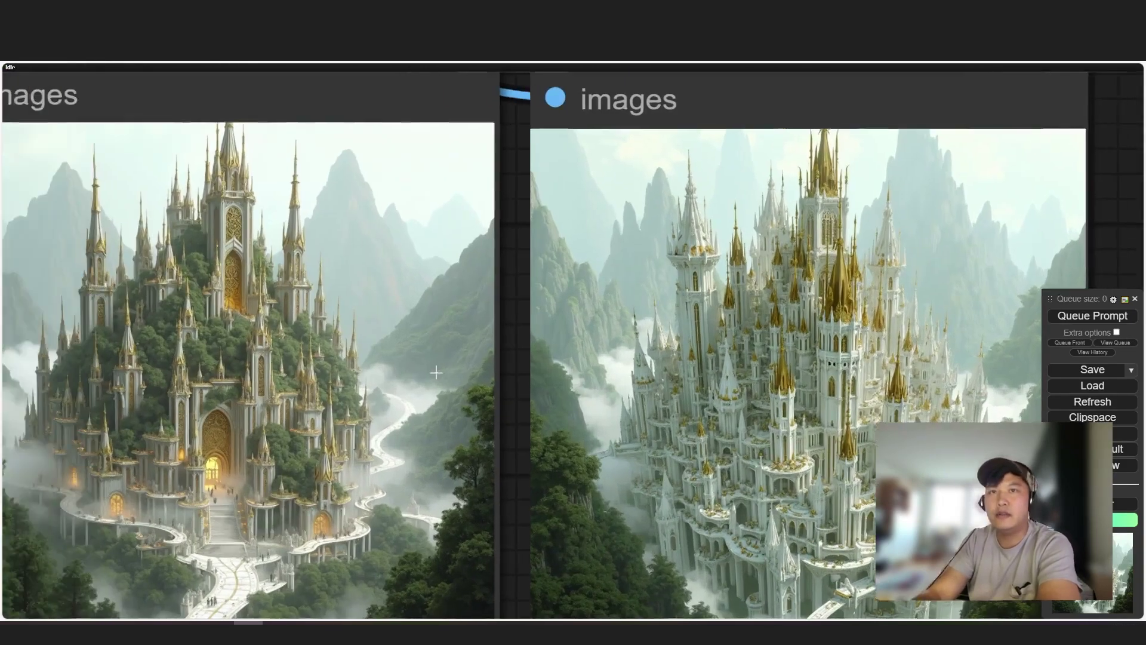
mouse_move(436, 372)
left_mouse_down()
mouse_move(424, 380)
mouse_move(433, 377)
left_mouse_up()
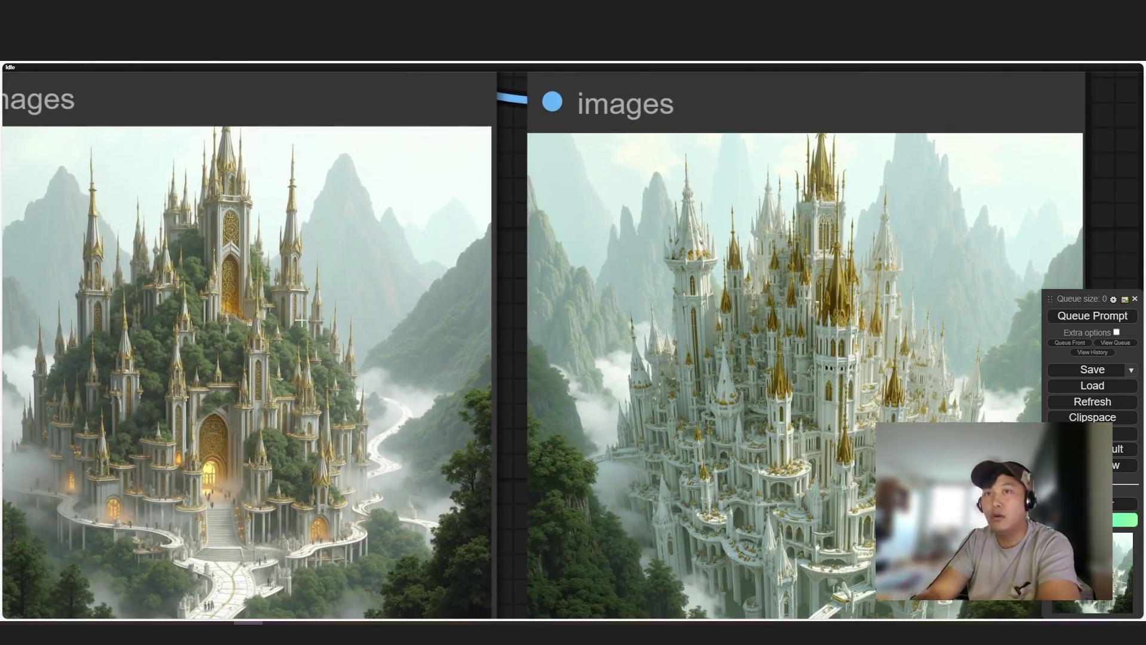
scroll(382, 263, "down", 2)
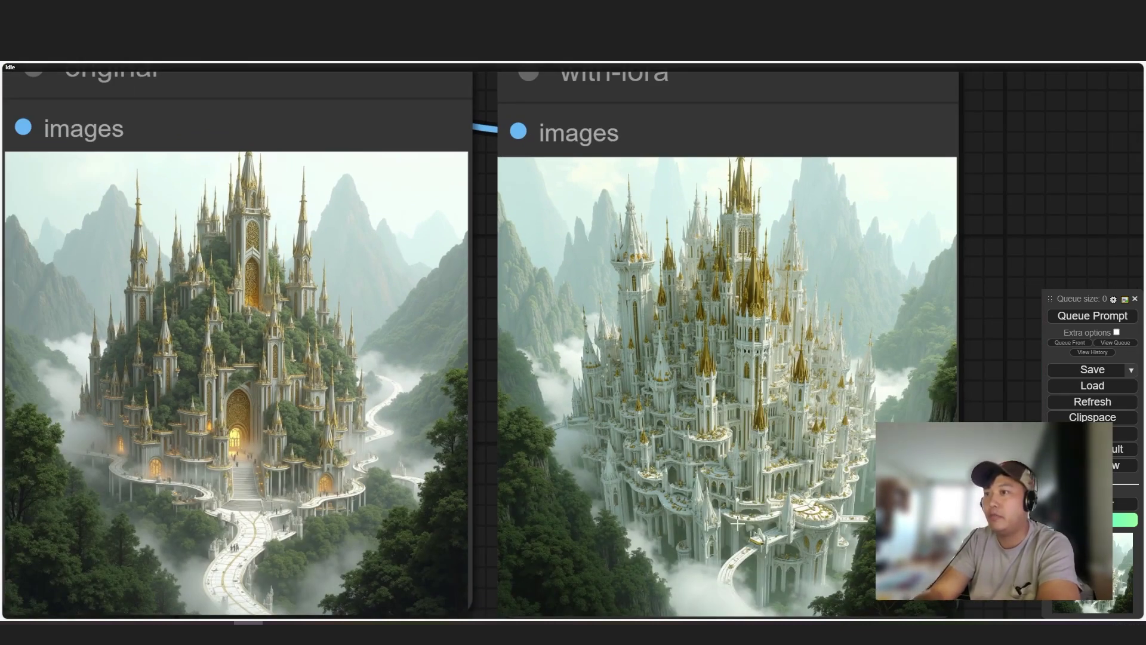
scroll(738, 524, "down", 2)
left_click_drag(657, 418, 677, 433)
scroll(572, 349, "up", 2)
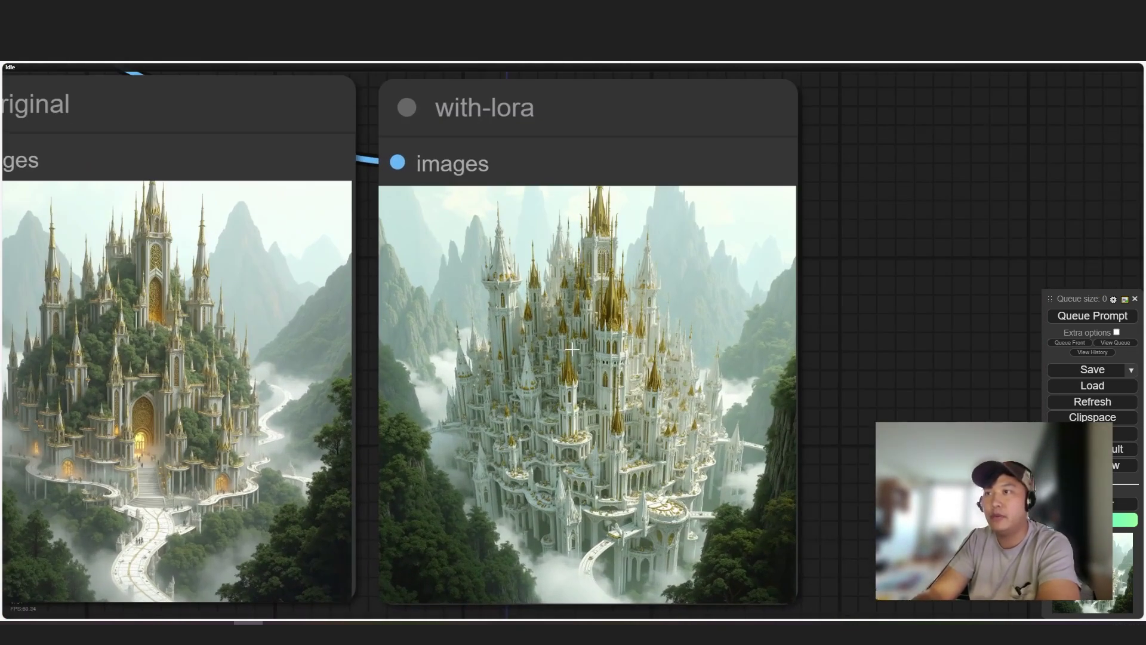
scroll(613, 422, "up", 2)
left_click_drag(514, 386, 806, 485)
scroll(662, 336, "down", 3)
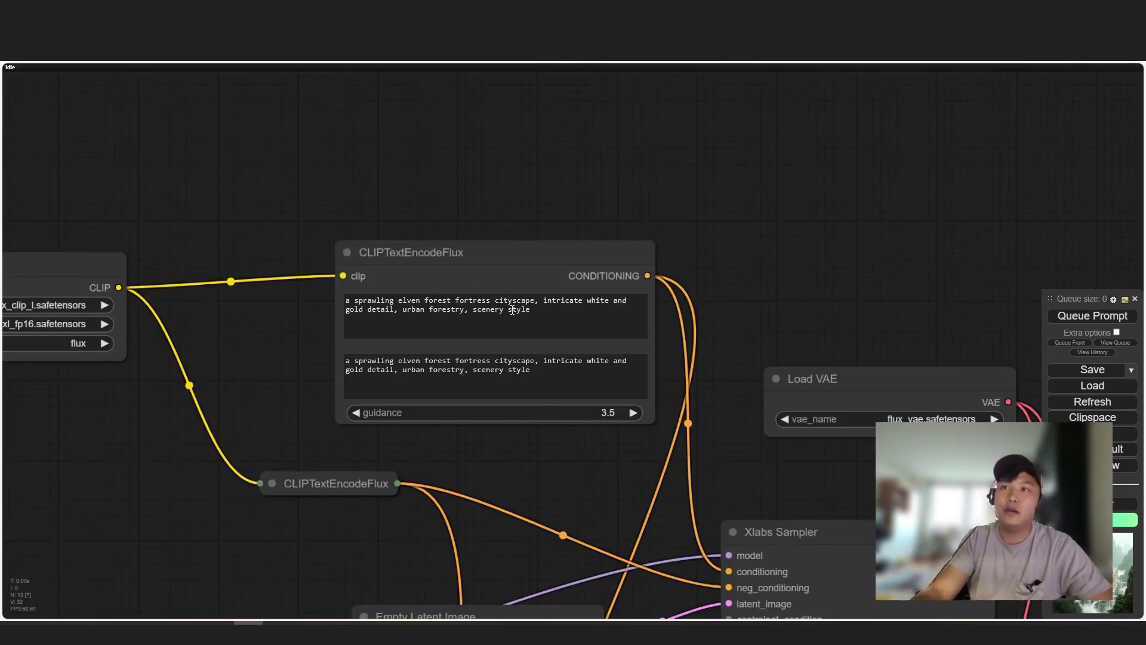
Set both CLIPTextEncodeFlux prompts to "a woman mage casting glowing blue wind magic, armored mage robes, ornate mage staff, swirling magic" and queue the generation
triple_click(512, 310)
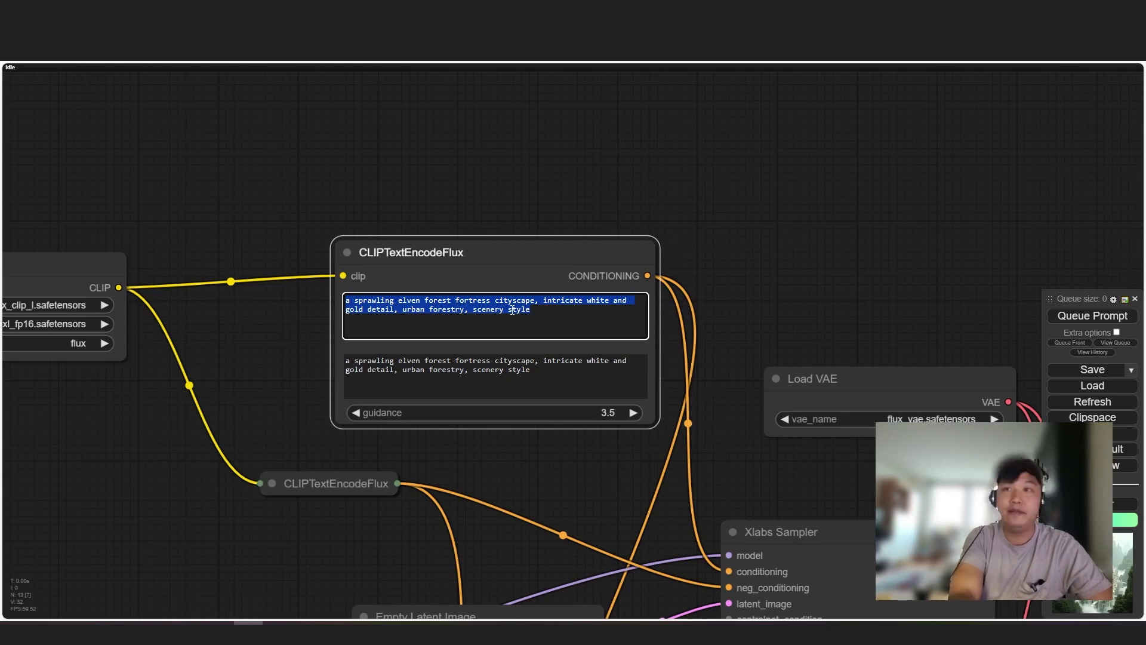
type("a woman mage")
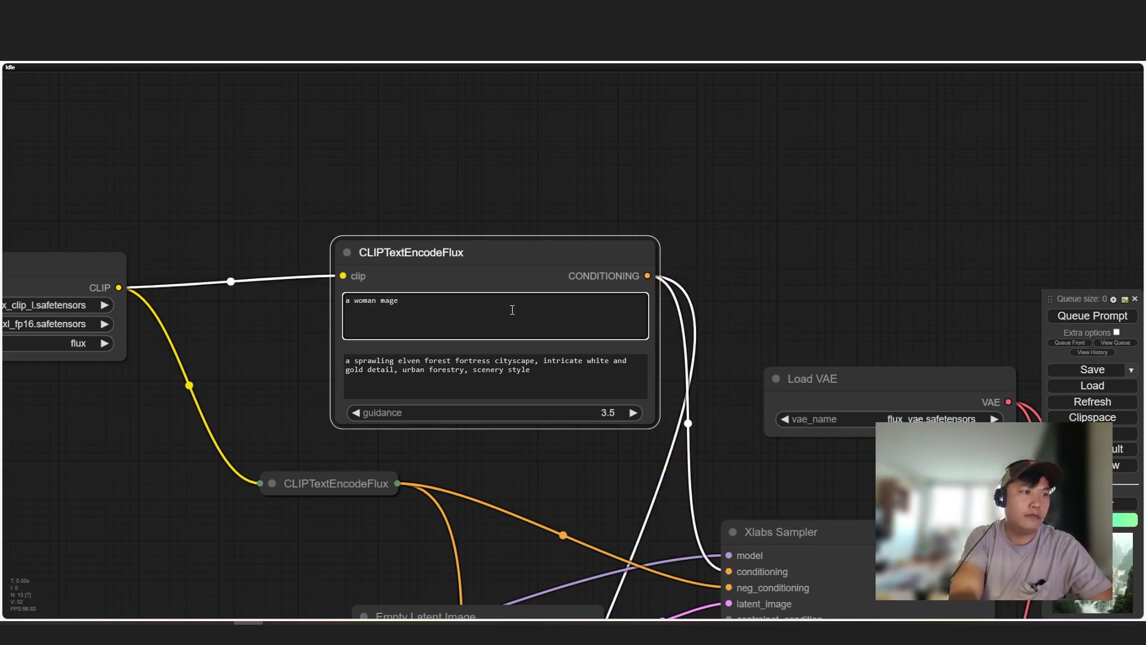
type(" casting glowing blue wind magic, armored mage robes, ornate mage staff, swirling magic")
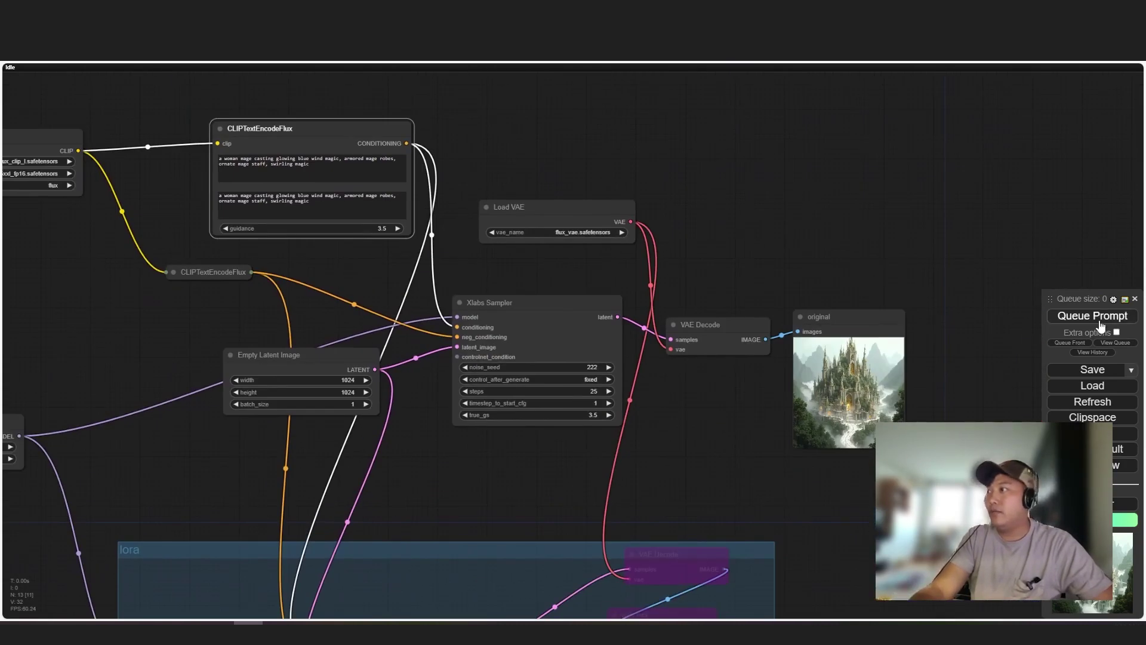
left_click(1093, 315)
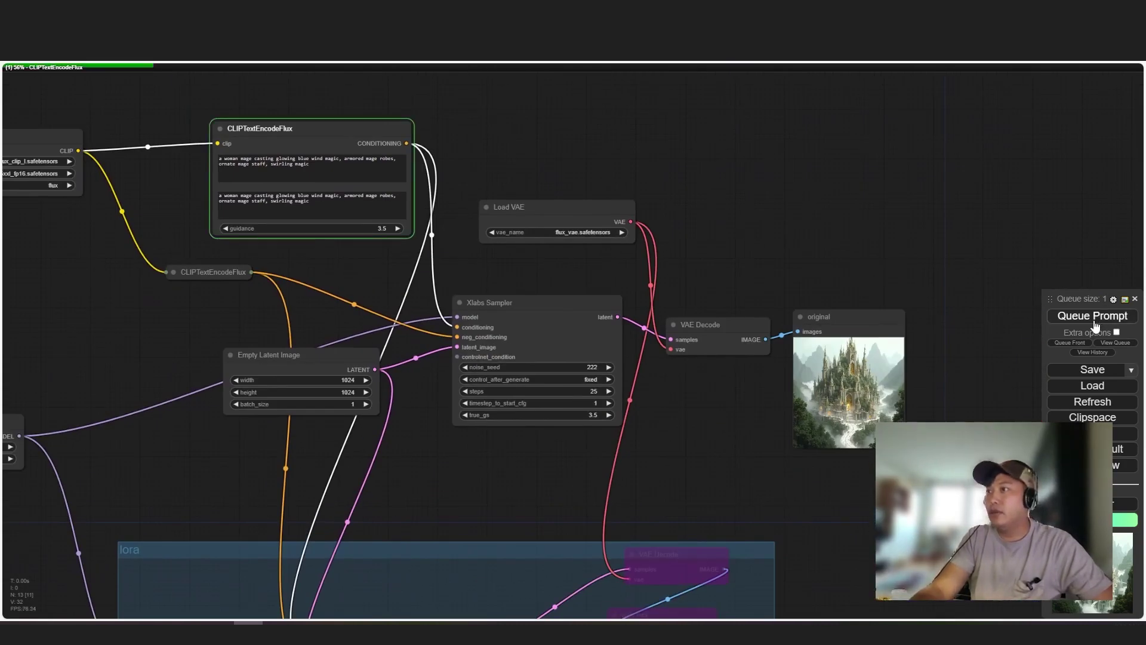
Move the Load Diffusion Model node slightly right and up, closer beneath the DualCLIPLoader node
left_click_drag(199, 274, 477, 278)
scroll(434, 366, "down", 1)
left_click_drag(434, 366, 342, 402)
scroll(539, 253, "up", 4)
left_click_drag(870, 234, 693, 200)
key(".")
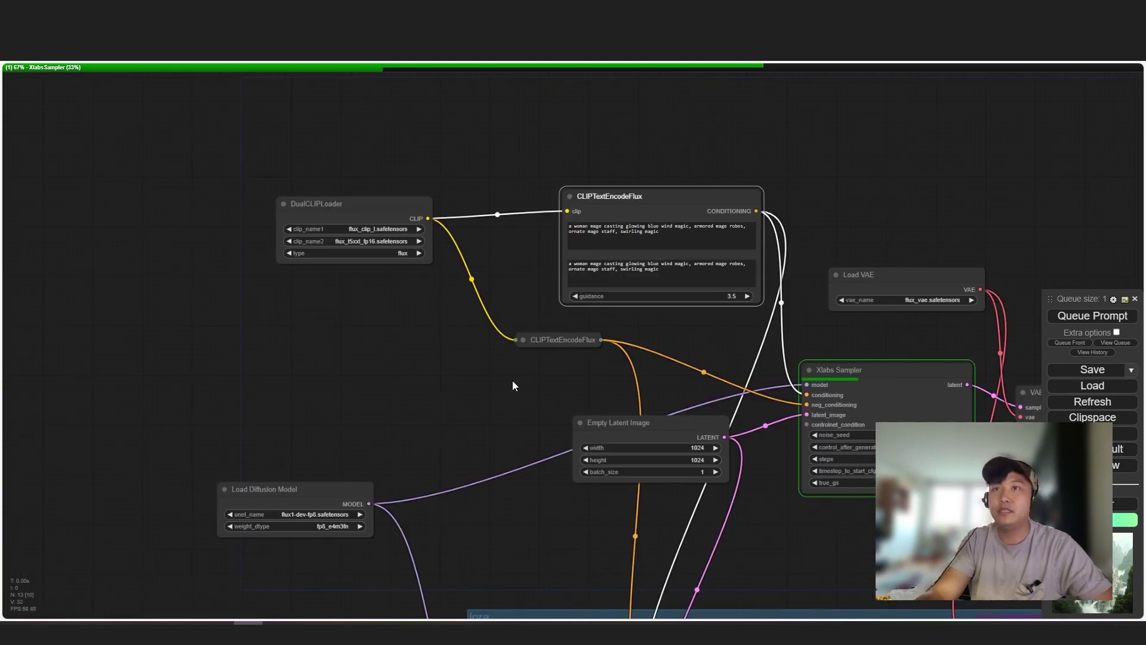
left_click_drag(281, 487, 312, 477)
scroll(502, 352, "down", 1)
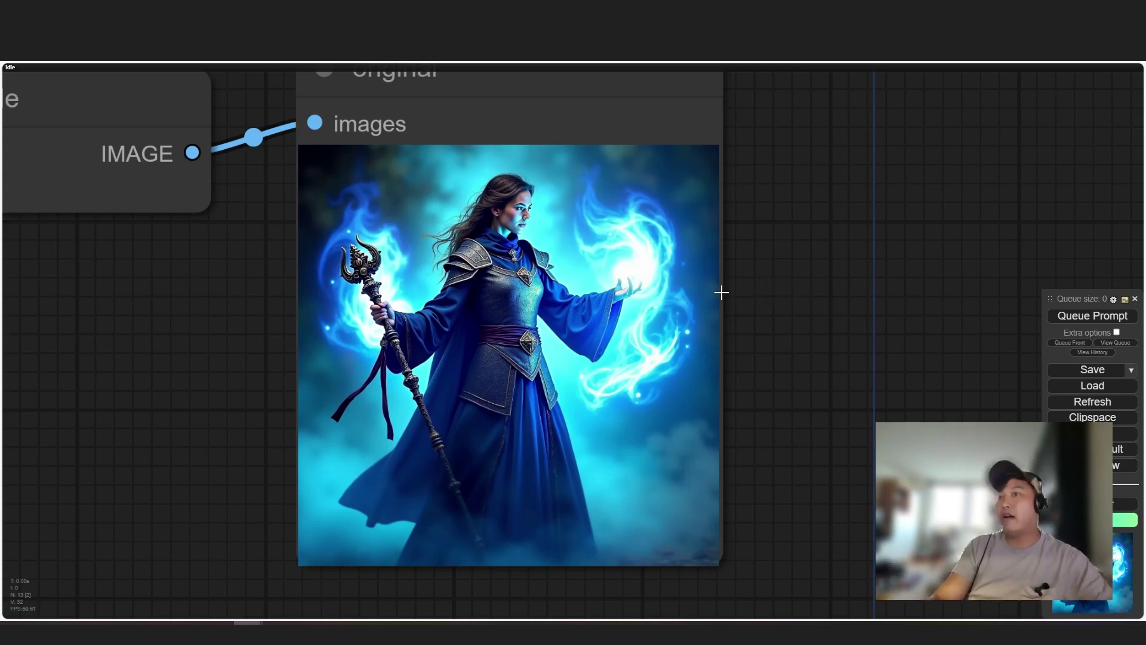
Examine the woman mage image in the original preview and the sampler, prompt and loader nodes behind it
scroll(799, 274, "down", 3)
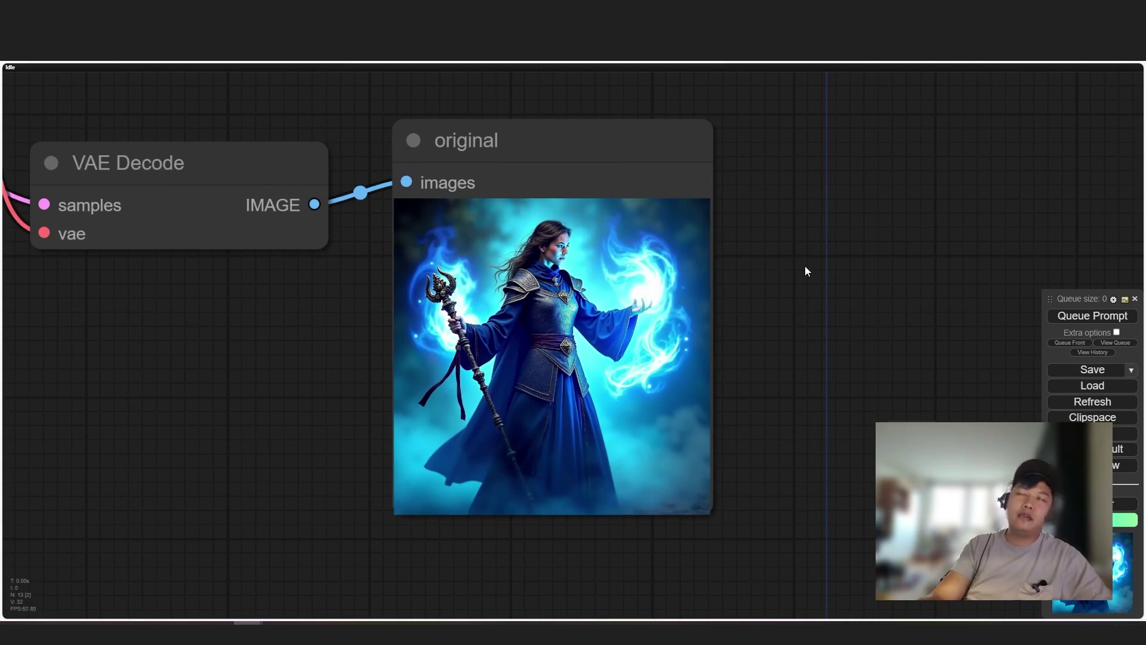
left_click_drag(804, 266, 776, 300)
scroll(757, 276, "down", 1)
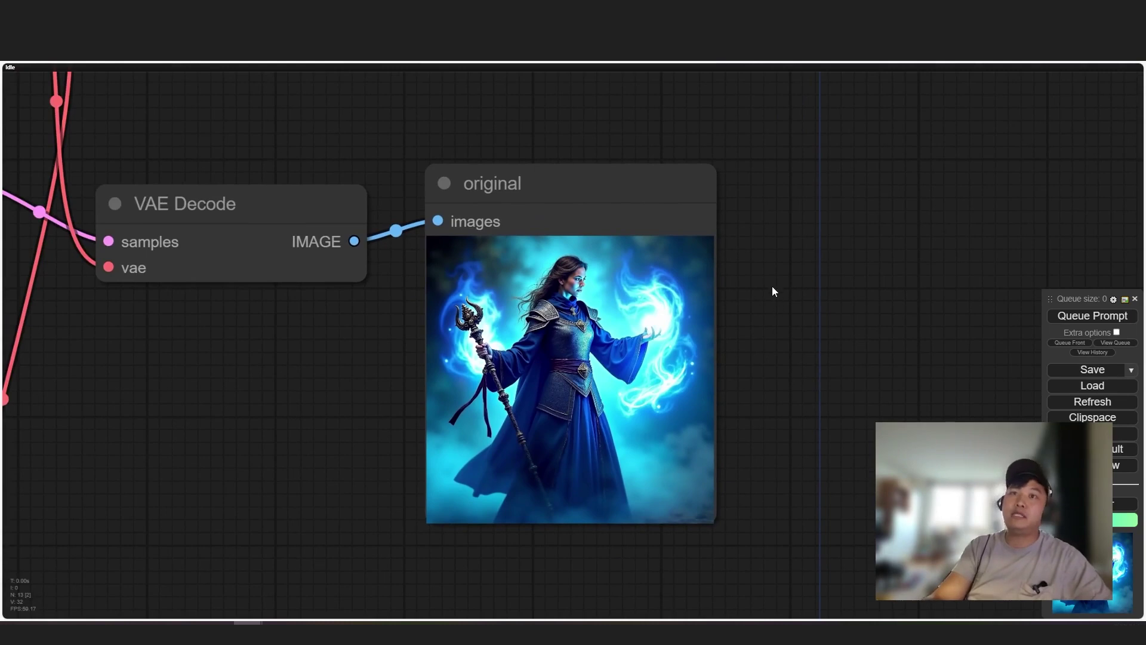
scroll(775, 294, "up", 1)
scroll(776, 308, "down", 3)
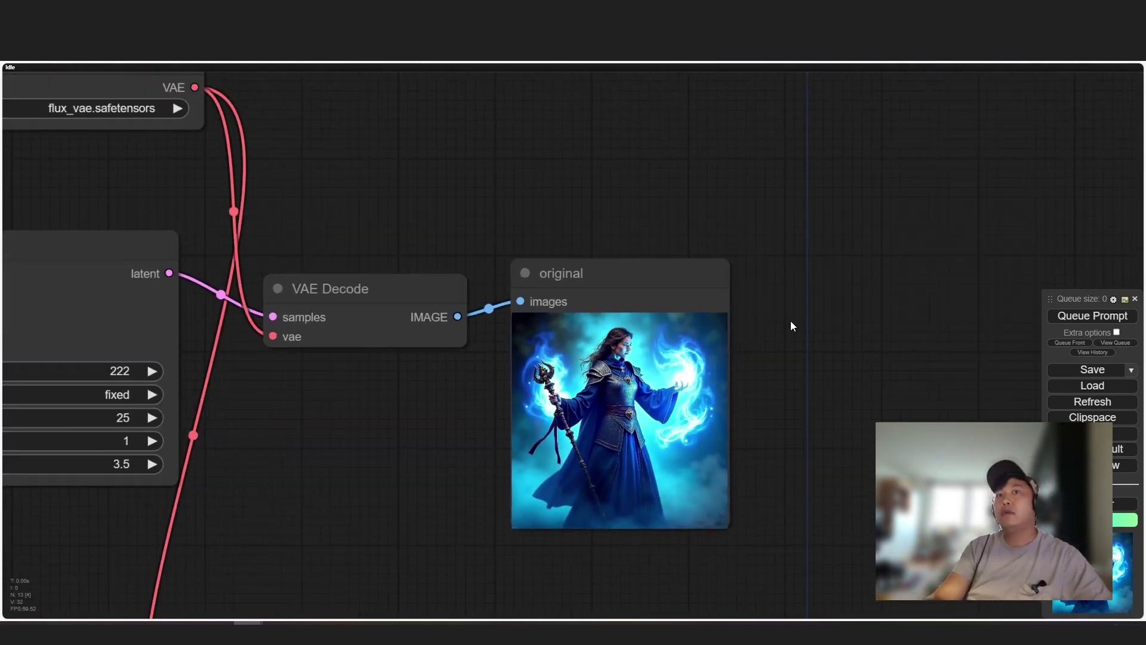
left_click_drag(368, 408, 510, 420)
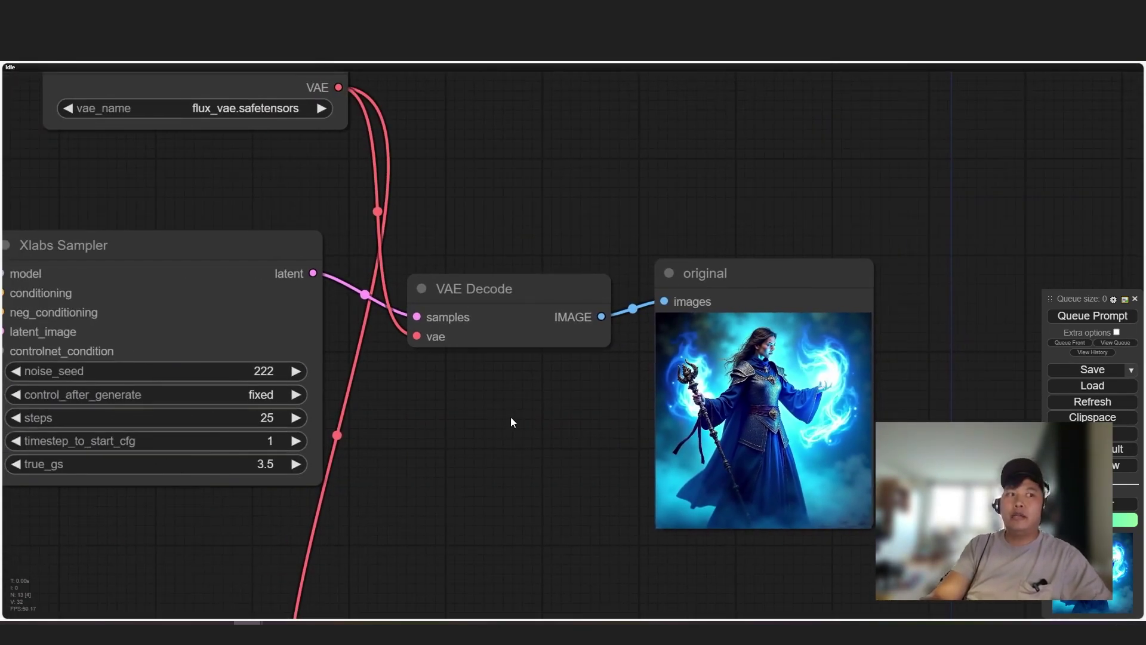
scroll(513, 420, "down", 4)
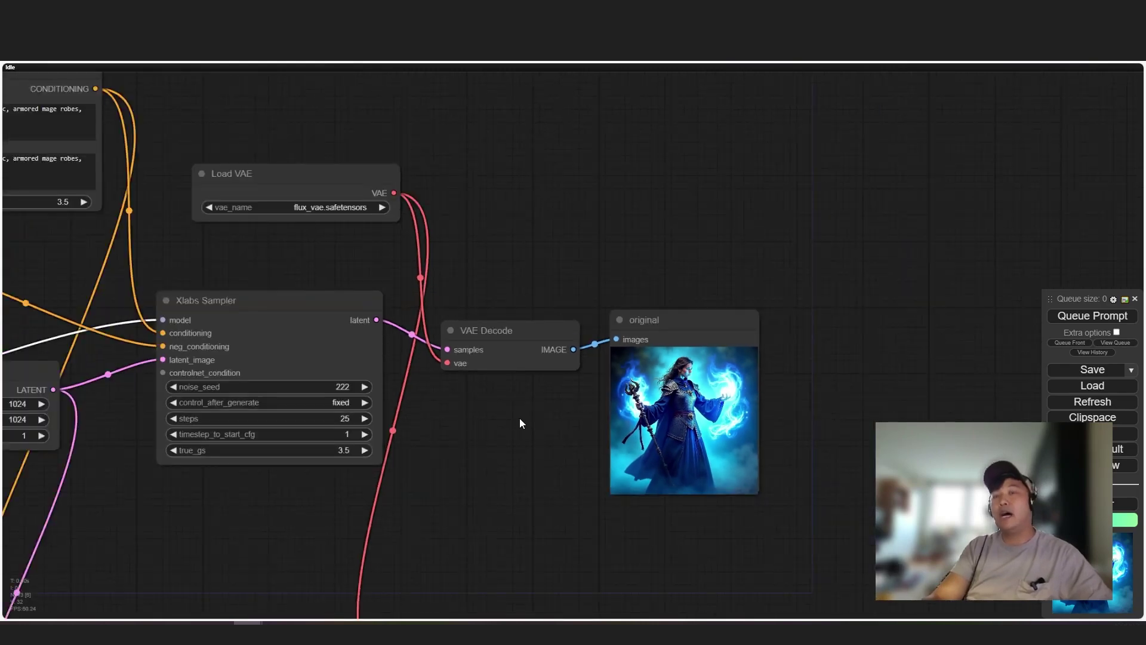
left_click_drag(519, 418, 632, 416)
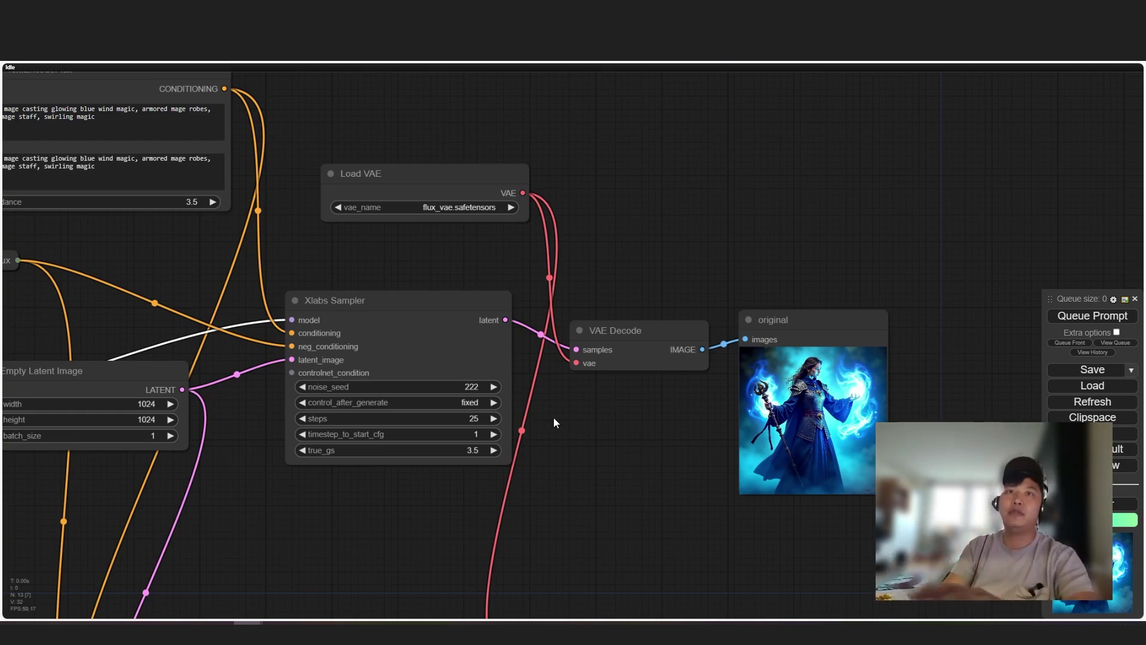
left_click_drag(366, 499, 617, 496)
scroll(737, 515, "down", 5)
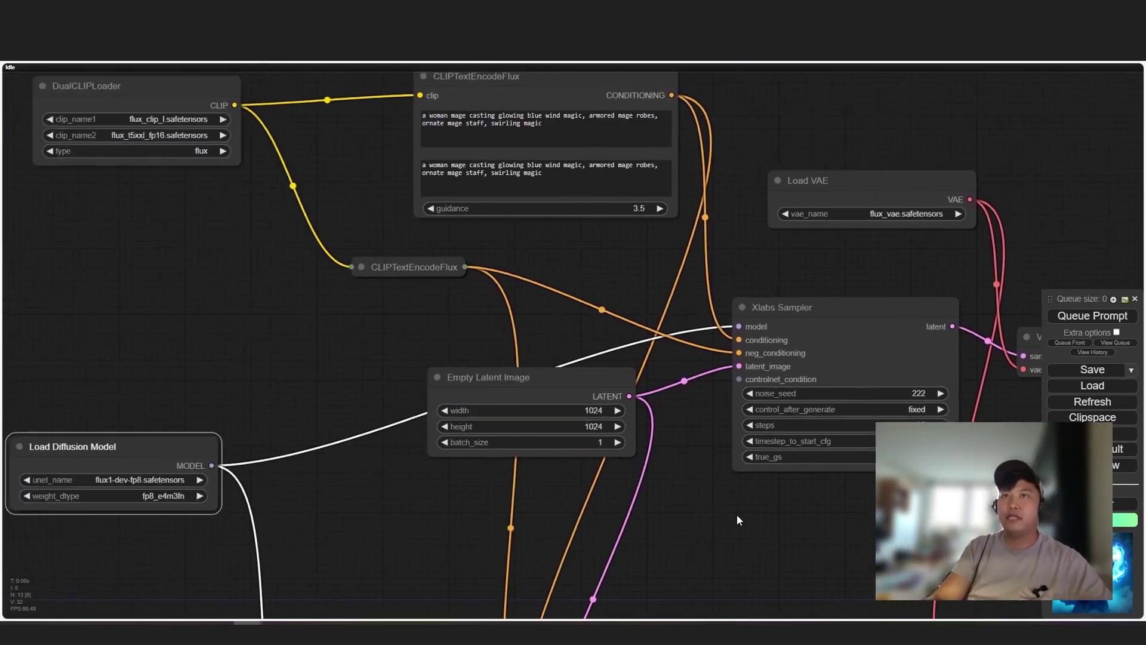
Add a Load Image node in the empty canvas area up and to the left of the DualCLIPLoader node
left_click_drag(415, 400, 397, 520)
double_click(199, 157)
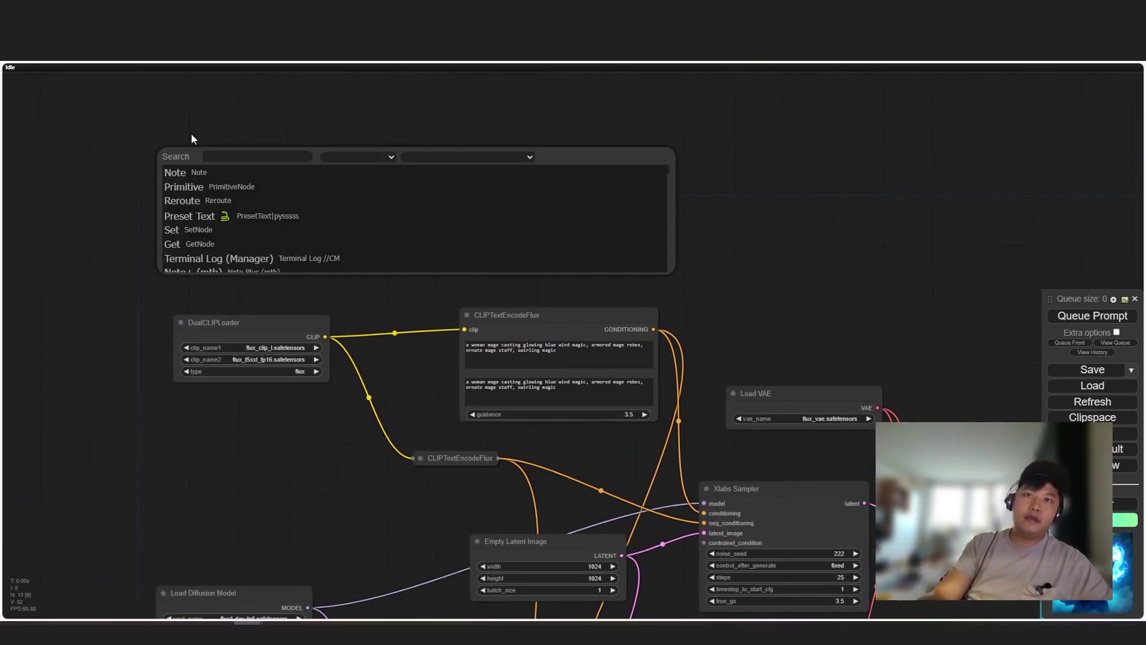
left_click(84, 173)
scroll(91, 165, "down", 1)
left_click_drag(91, 165, 142, 195)
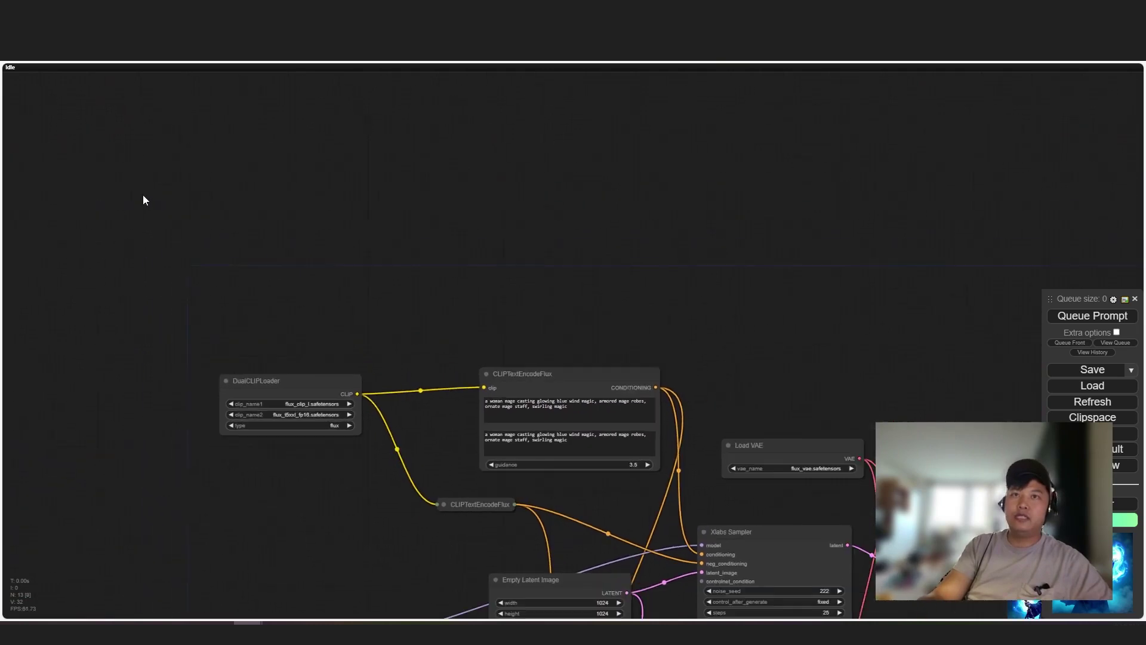
double_click(143, 199)
type("load")
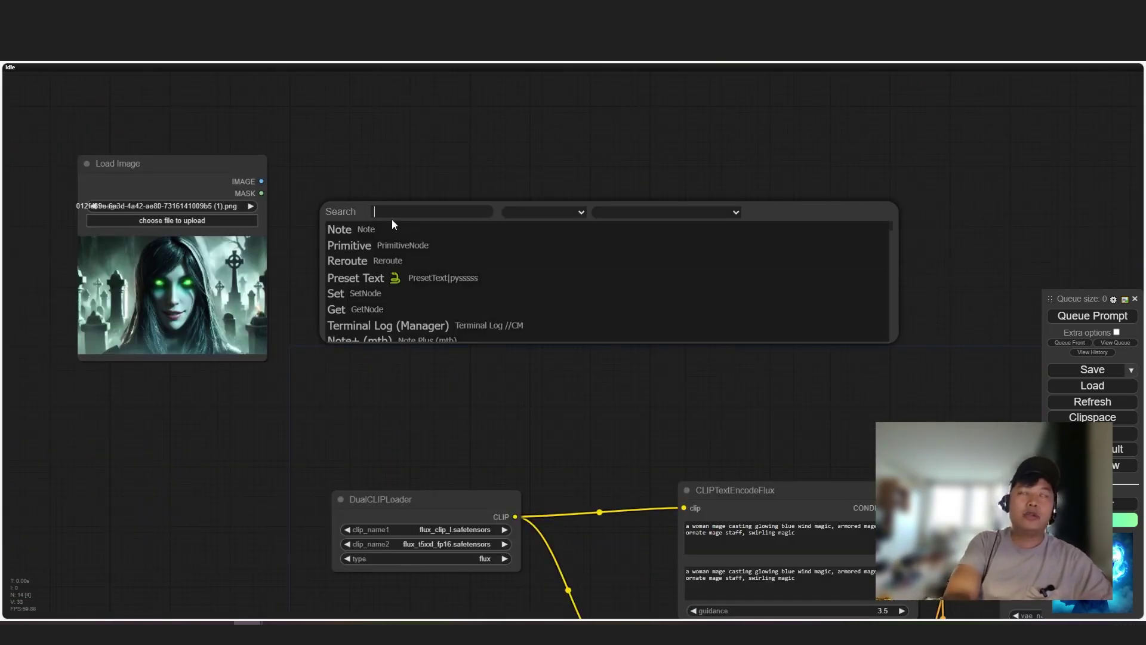
Add a Load Flux ControlNet node beside the Load Image node
type("load f")
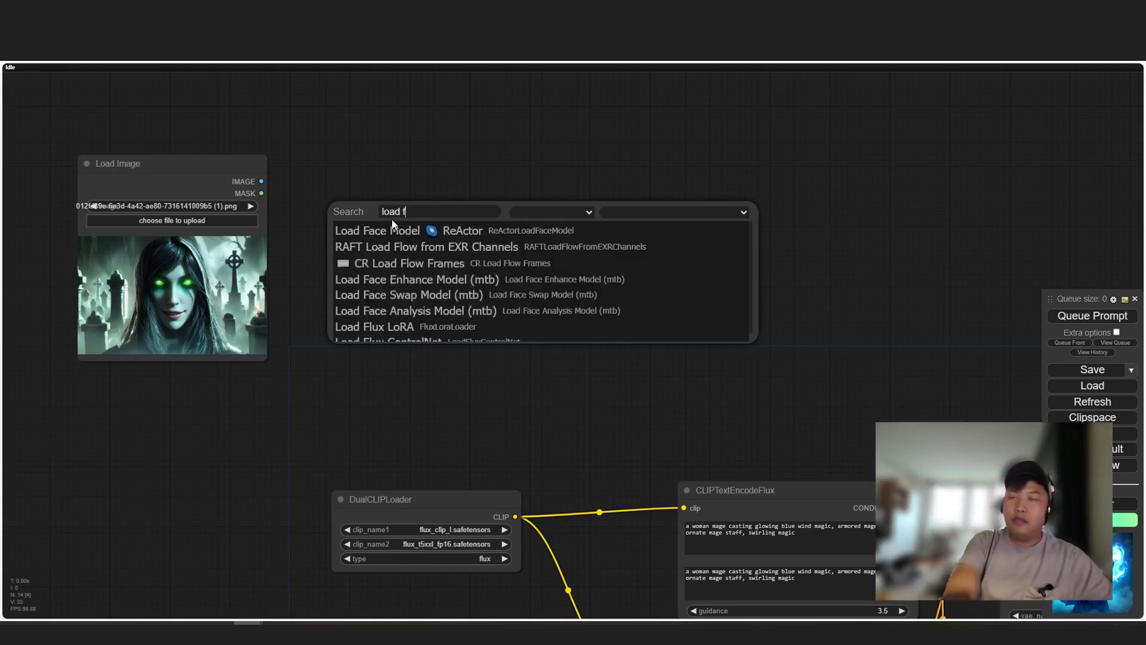
type("lux")
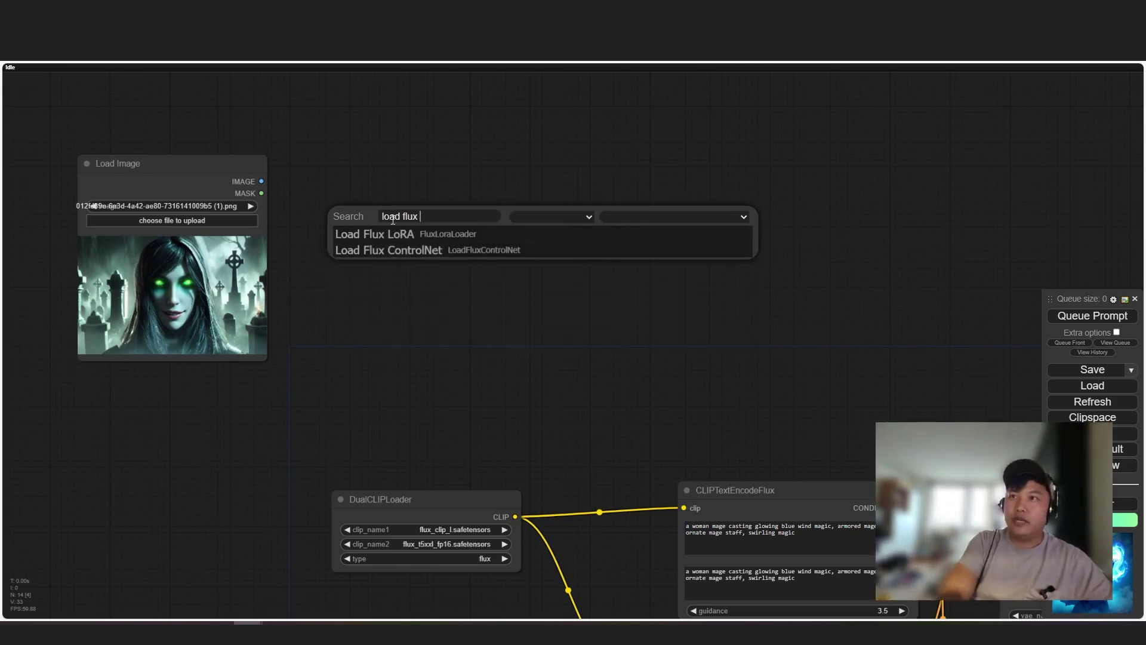
key("Down")
key("Return")
Add an Apply Flux ControlNet node below and to the right of the Load Flux ControlNet node
scroll(460, 310, "up", 1)
double_click(459, 311)
type("a")
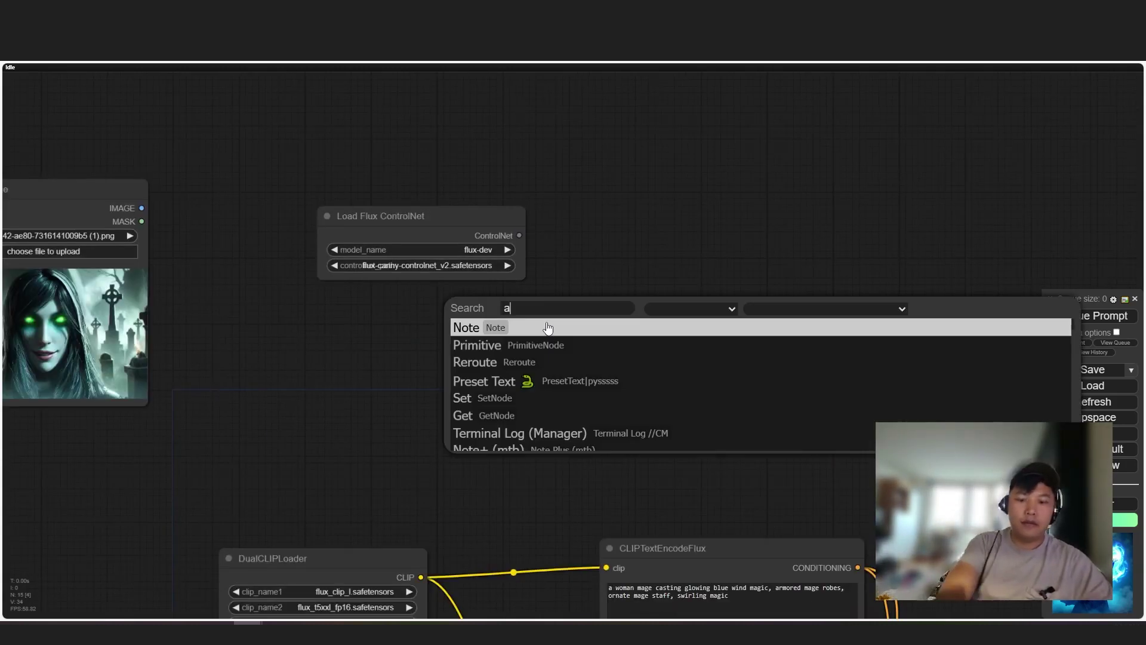
type("pply flux")
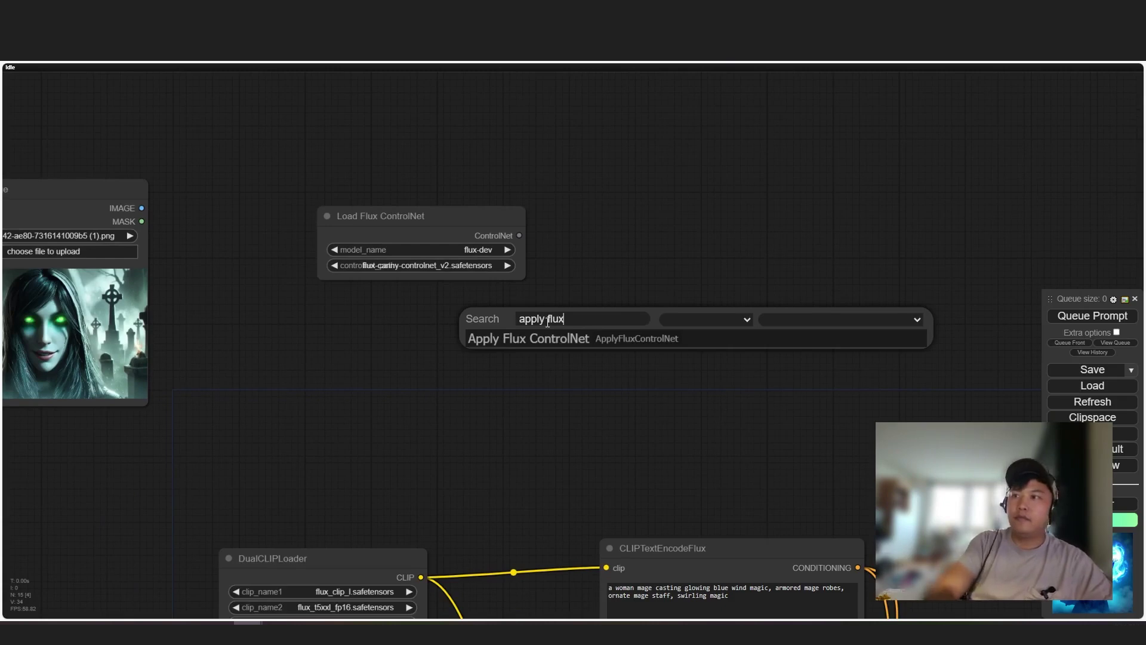
key("Return")
Wire the Load Image and Load Flux ControlNet outputs into Apply Flux ControlNet, and select flux-depth-controlnet_v2.safetensors as the ControlNet model
left_click_drag(448, 215, 367, 152)
left_click_drag(141, 209, 553, 344)
left_click_drag(438, 175, 552, 331)
left_click(384, 203)
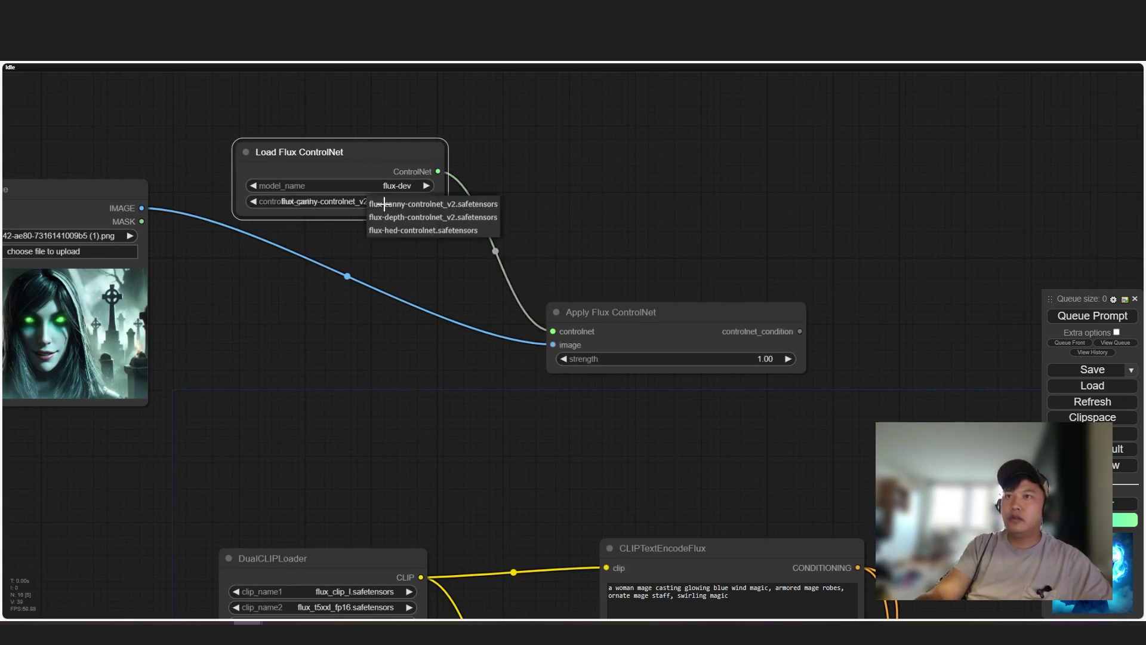
left_click(418, 218)
Connect Apply Flux ControlNet's controlnet_condition output to the controlnet_condition input of the original image's Xlabs Sampler
scroll(689, 229, "down", 6)
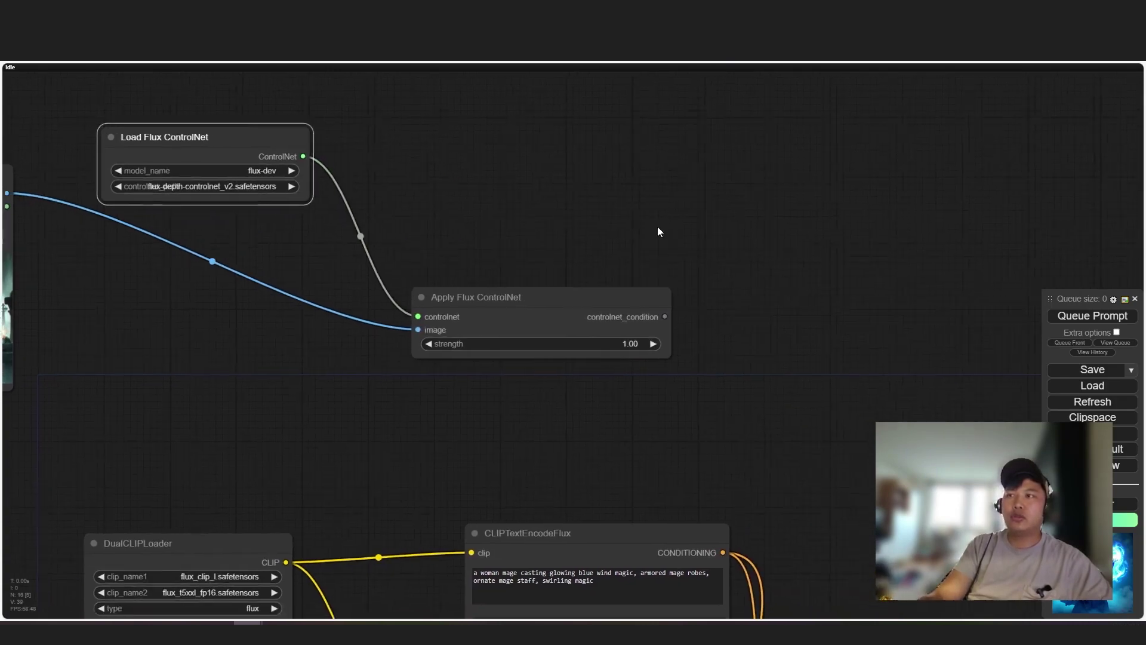
scroll(338, 200, "up", 1)
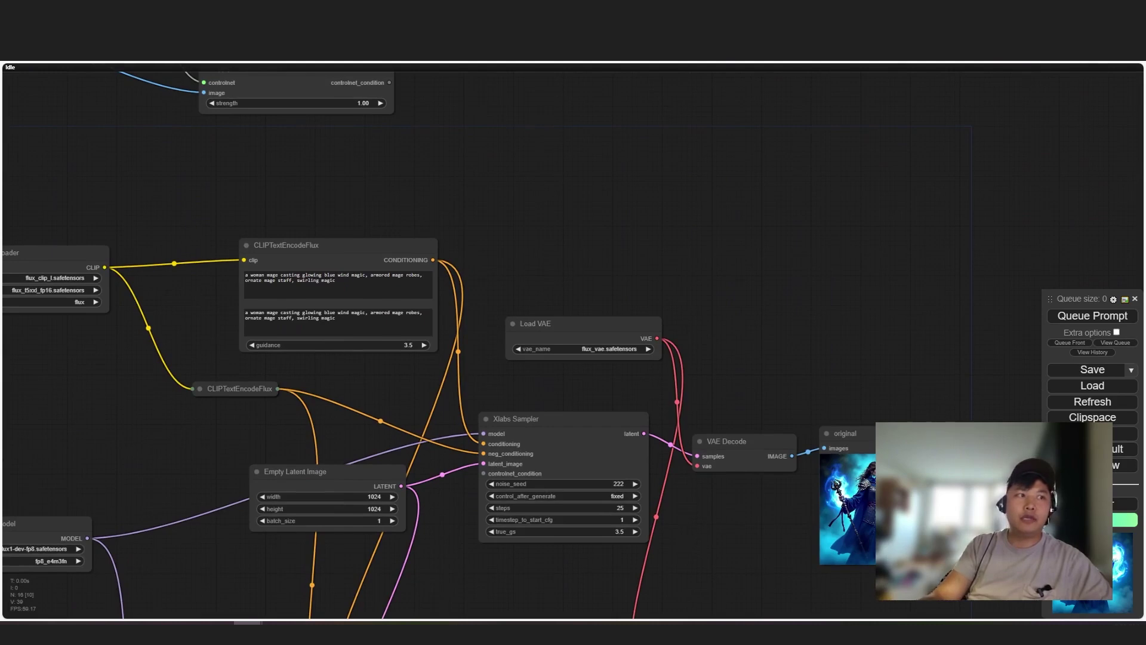
scroll(409, 112, "up", 1)
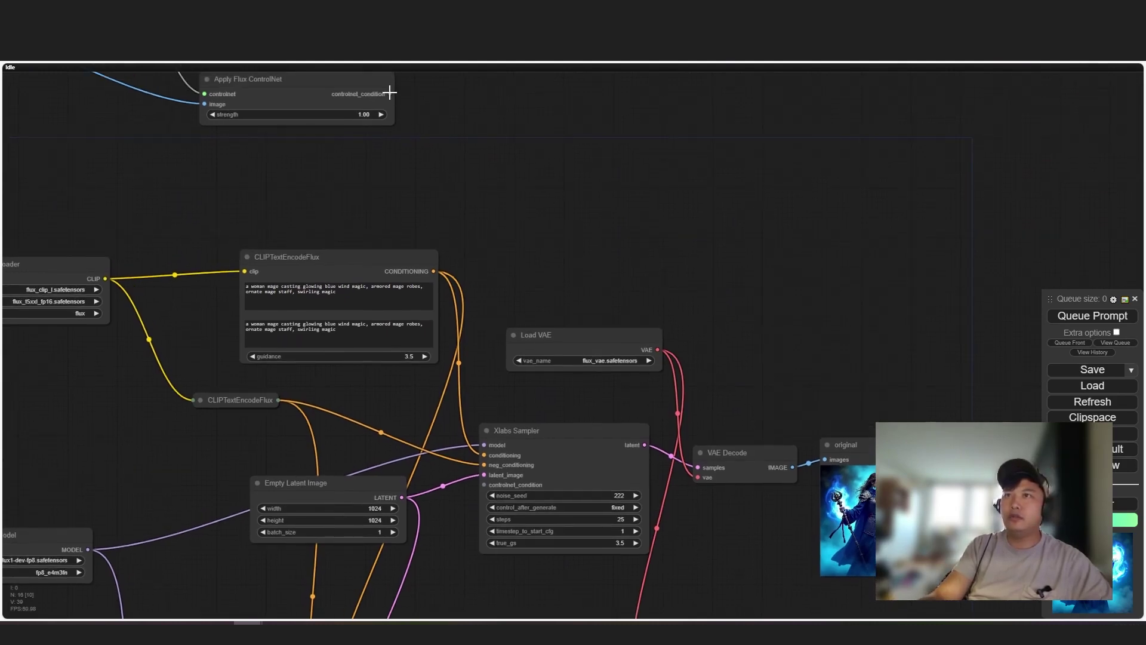
left_click_drag(389, 94, 482, 484)
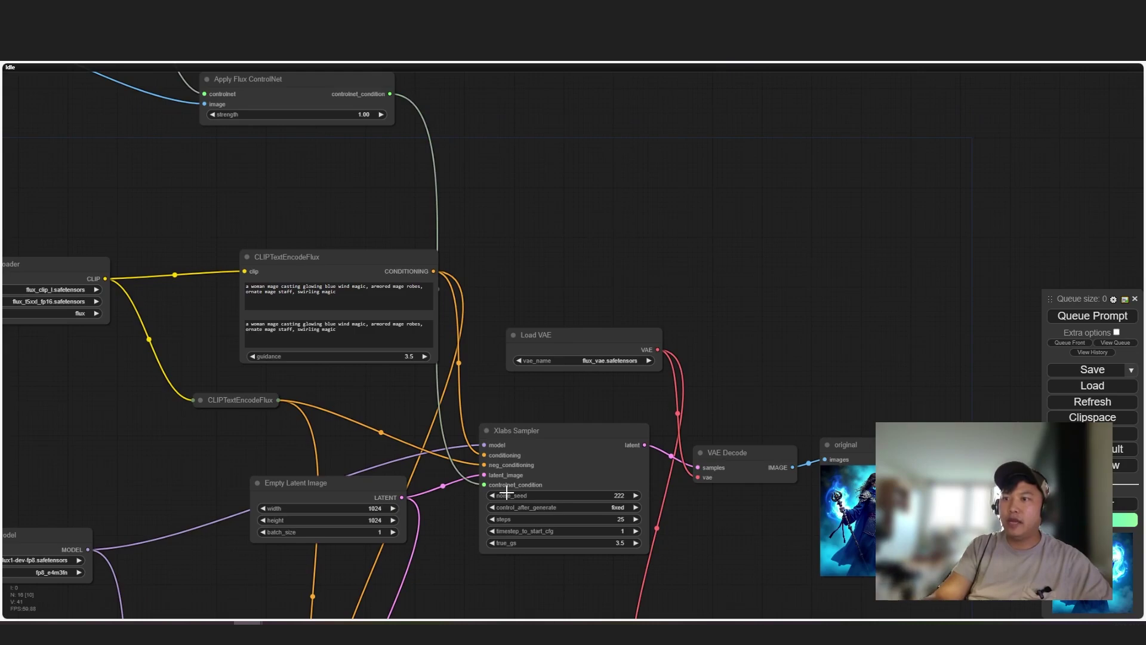
scroll(466, 496, "up", 15)
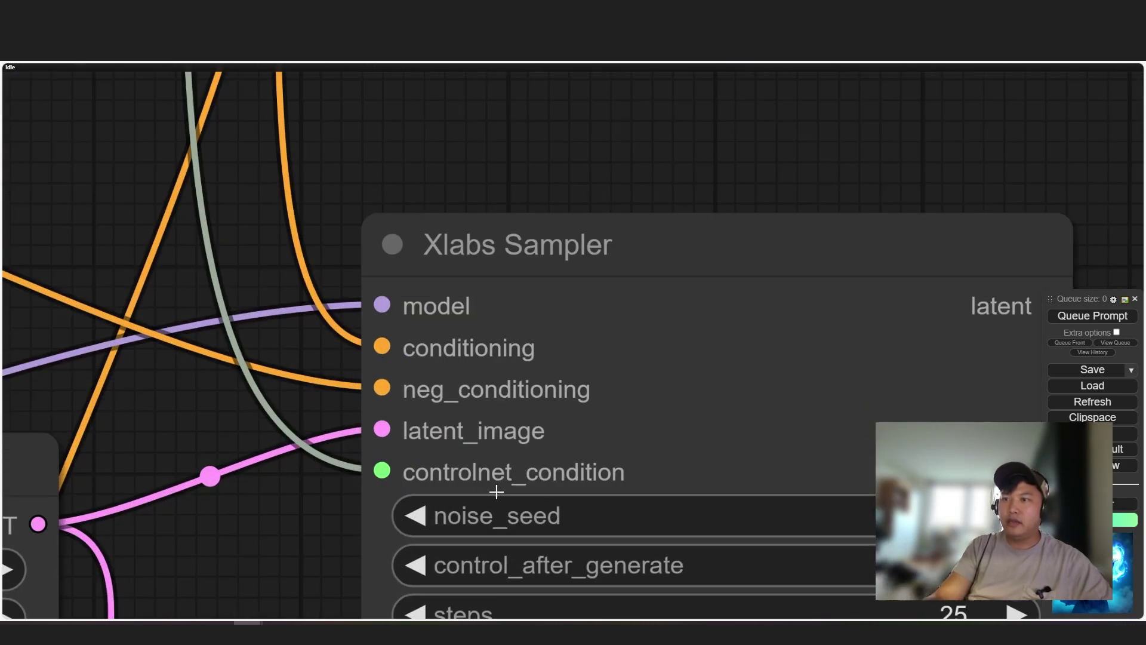
scroll(688, 404, "down", 10)
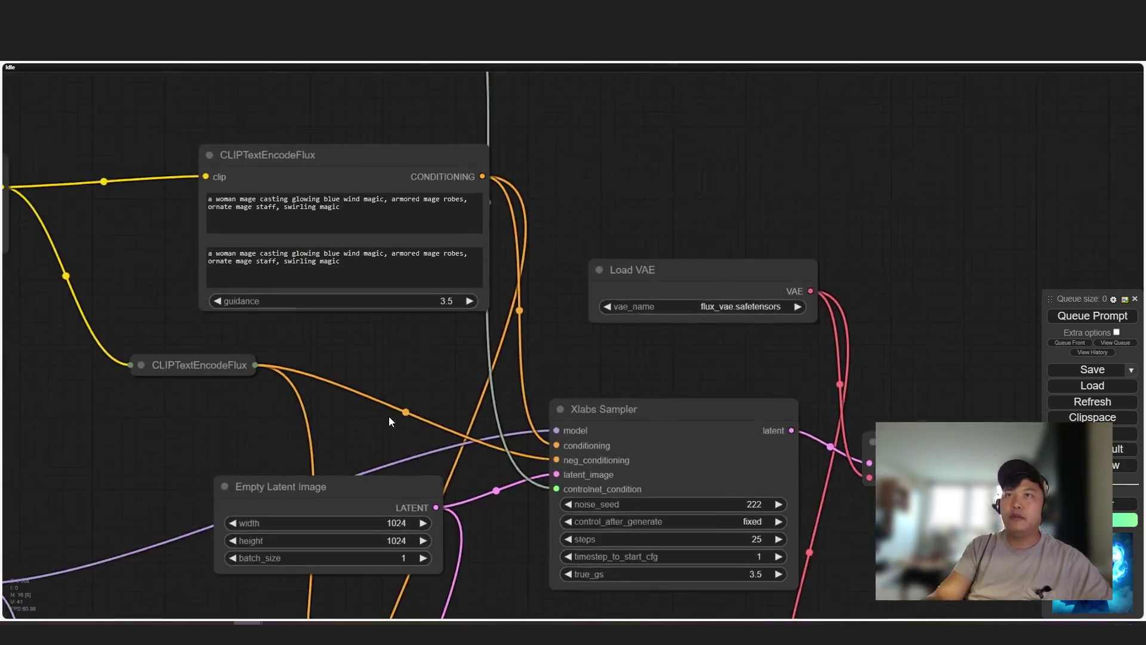
Spread out the ControlNet nodes by moving Load Image further left, leaving room before Apply Flux ControlNet
scroll(414, 332, "up", 5)
scroll(478, 317, "down", 1)
scroll(471, 273, "down", 1)
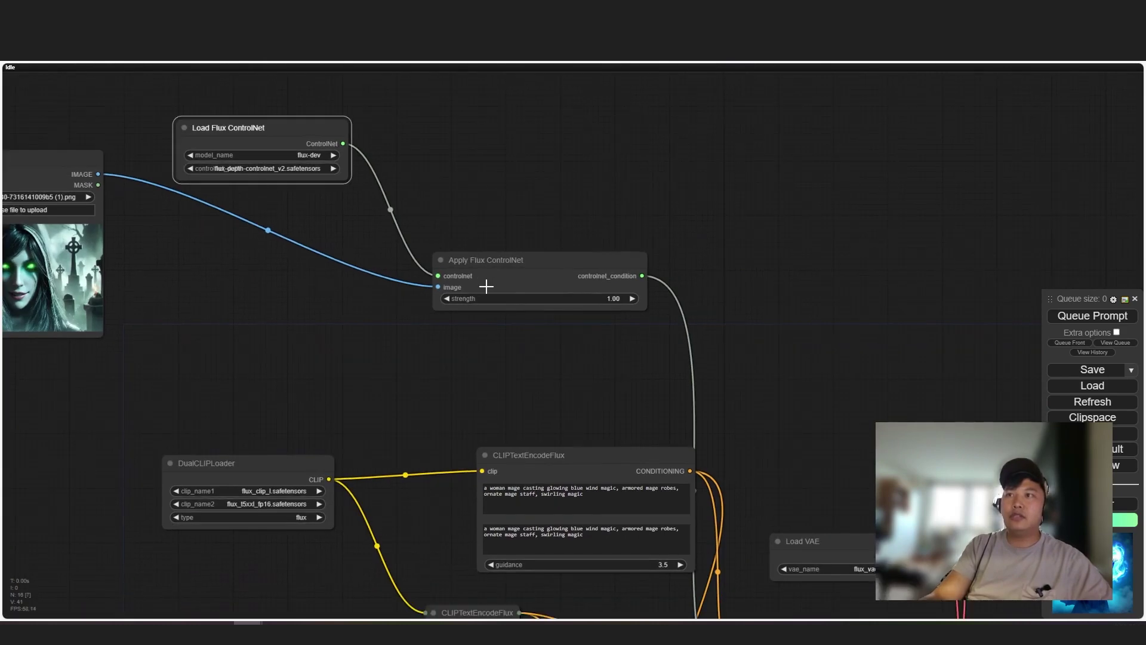
left_click(267, 111)
left_click_drag(266, 111, 380, 287)
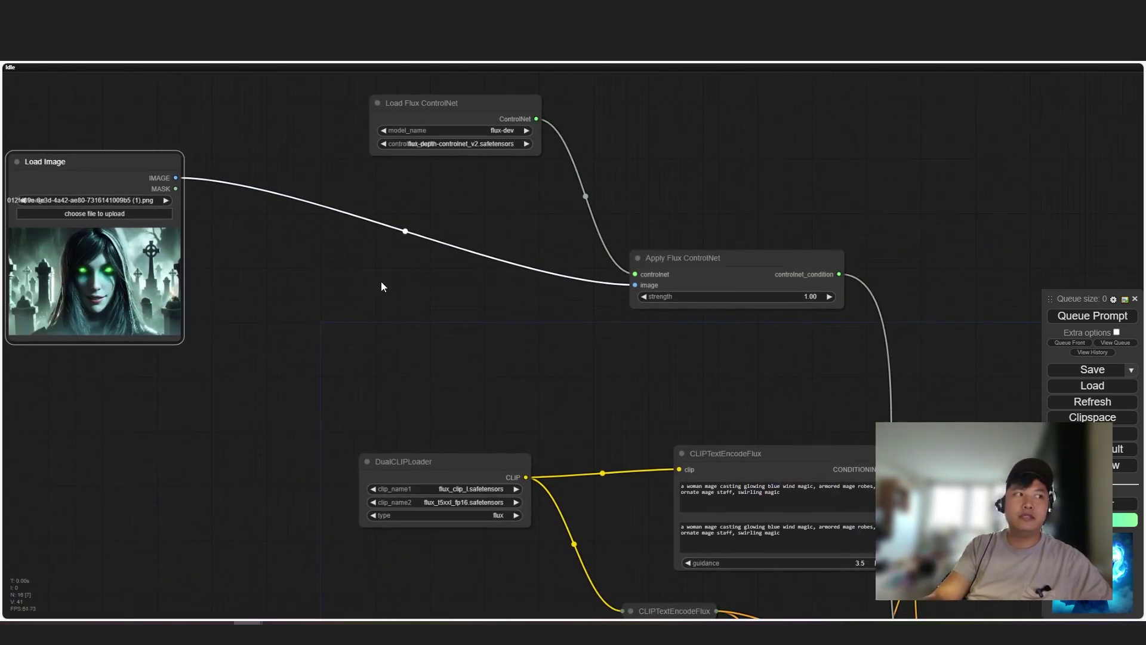
left_click(338, 292)
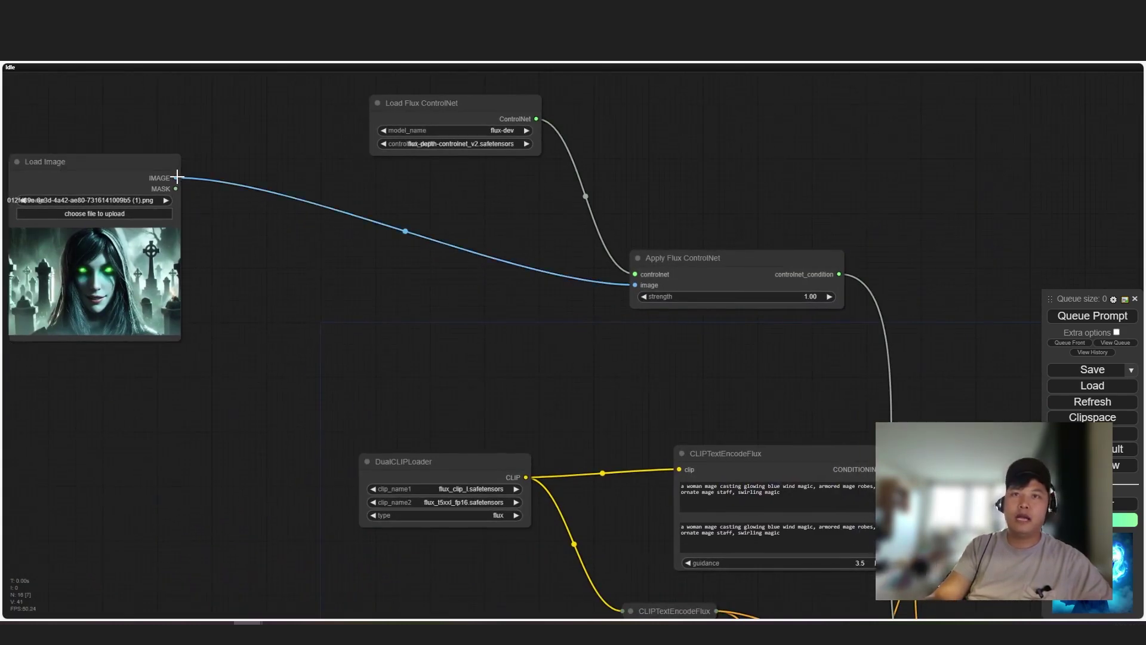
Insert a LeReS Depth Map (enable boost for leres++) node between Load Image and Apply Flux ControlNet, wiring the image through it
double_click(291, 265)
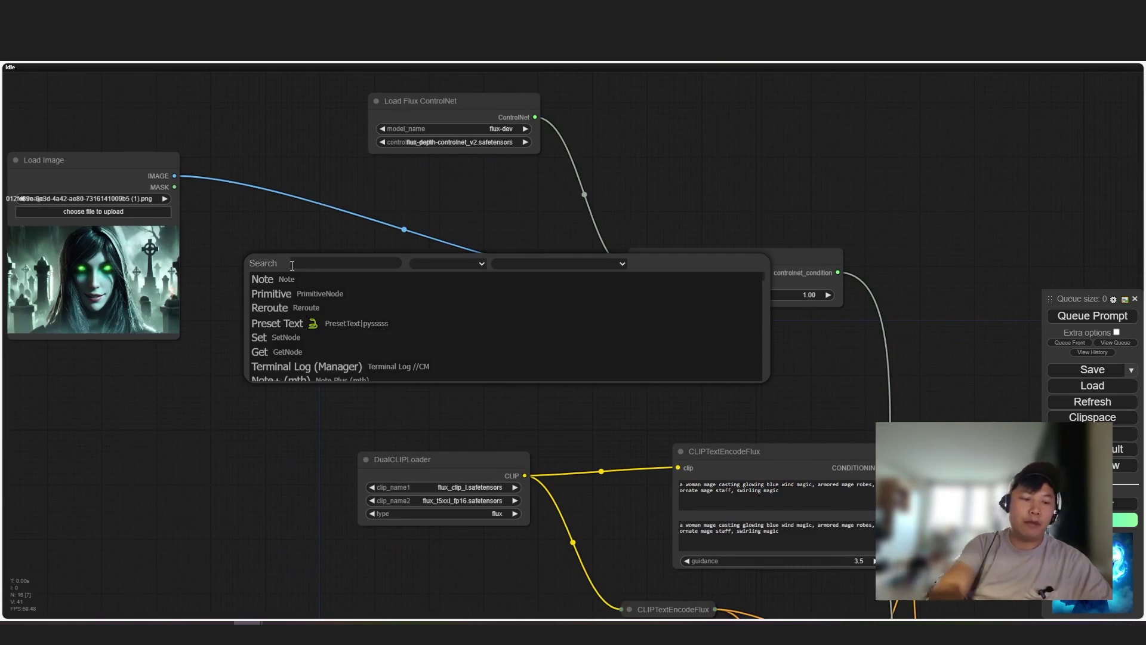
type("le")
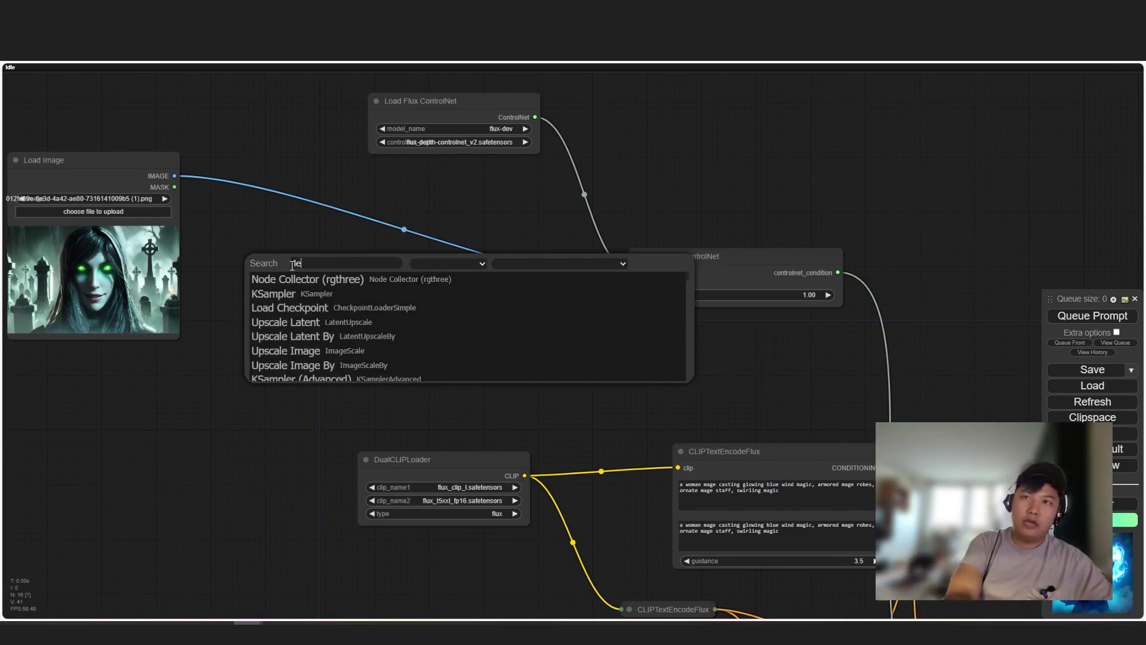
type("res")
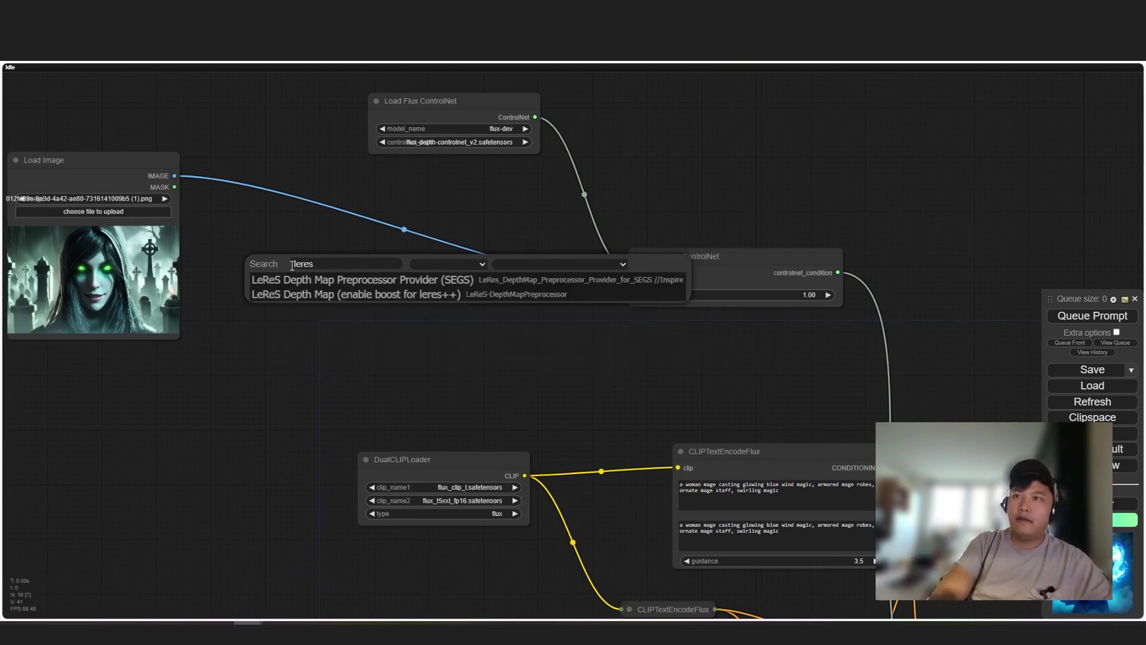
left_click(311, 294)
scroll(158, 185, "up", 3)
left_click_drag(182, 172, 341, 302)
Add a Preview Image node fed by the LeReS Depth Map output, and move the depth map node slightly up
left_click_drag(434, 330, 584, 375)
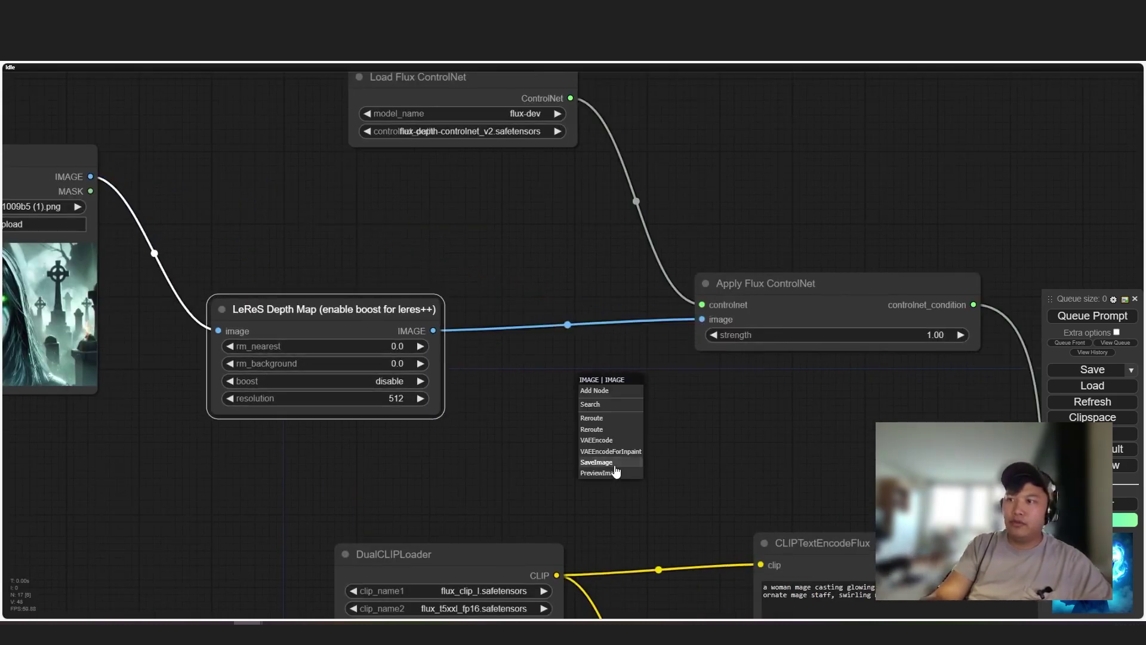
left_click(613, 469)
left_click_drag(335, 298, 338, 238)
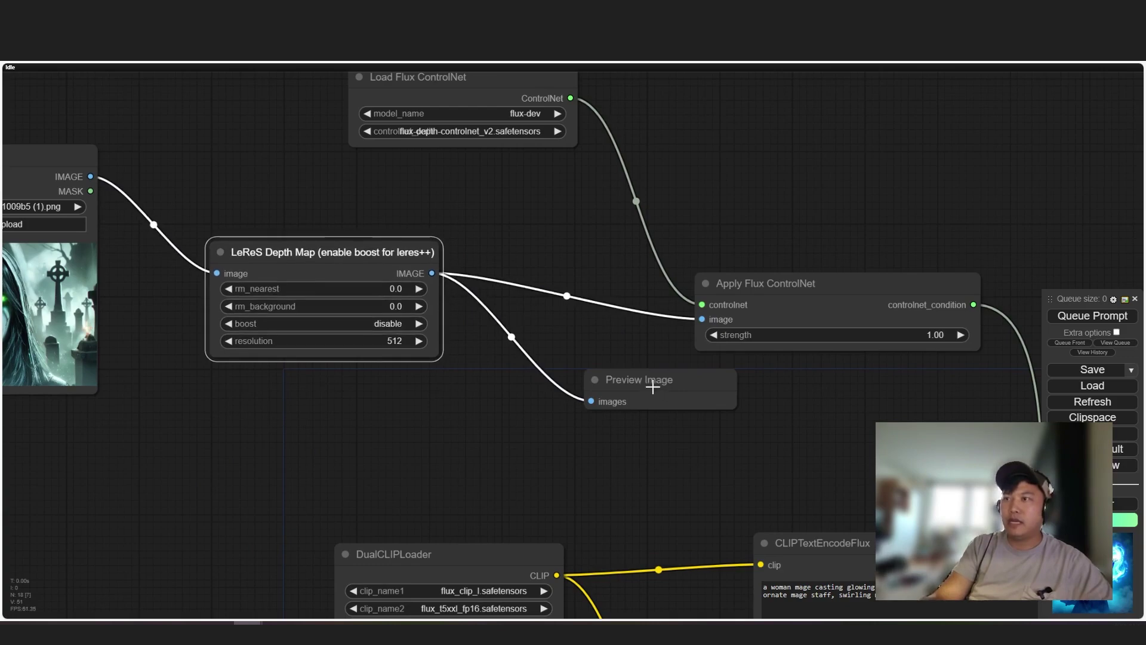
Load the hooded mage picture _2edb2ff6-6350-4fb4-807d-a8c4b9500284.jpeg into the Load Image node and queue the generation
scroll(330, 305, "down", 2)
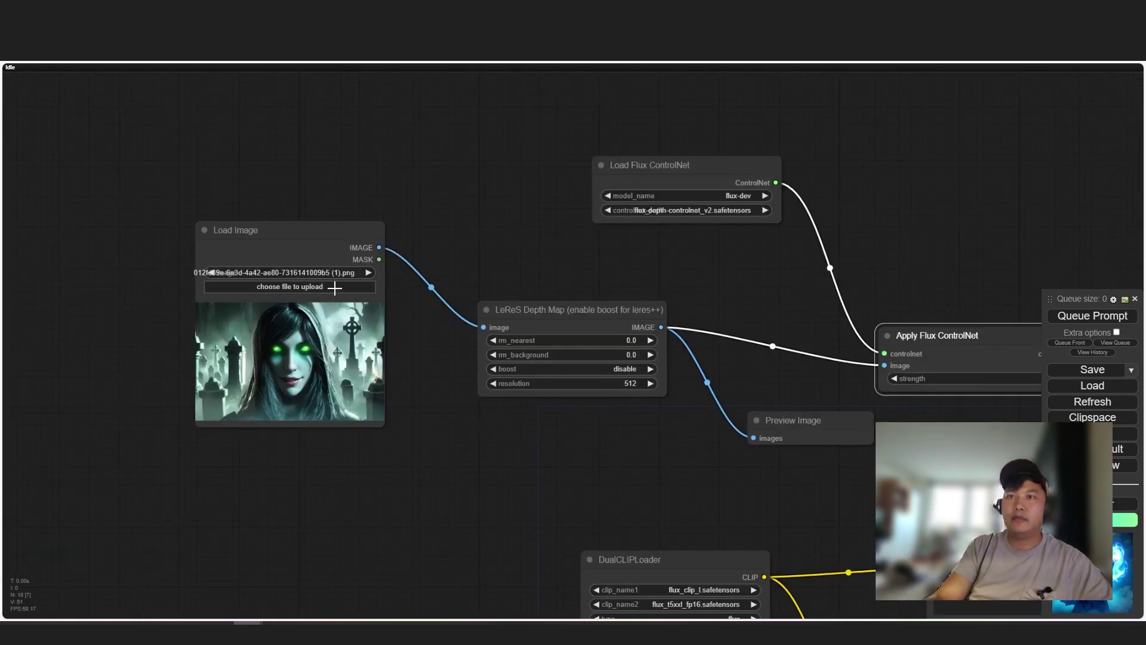
left_click(335, 289)
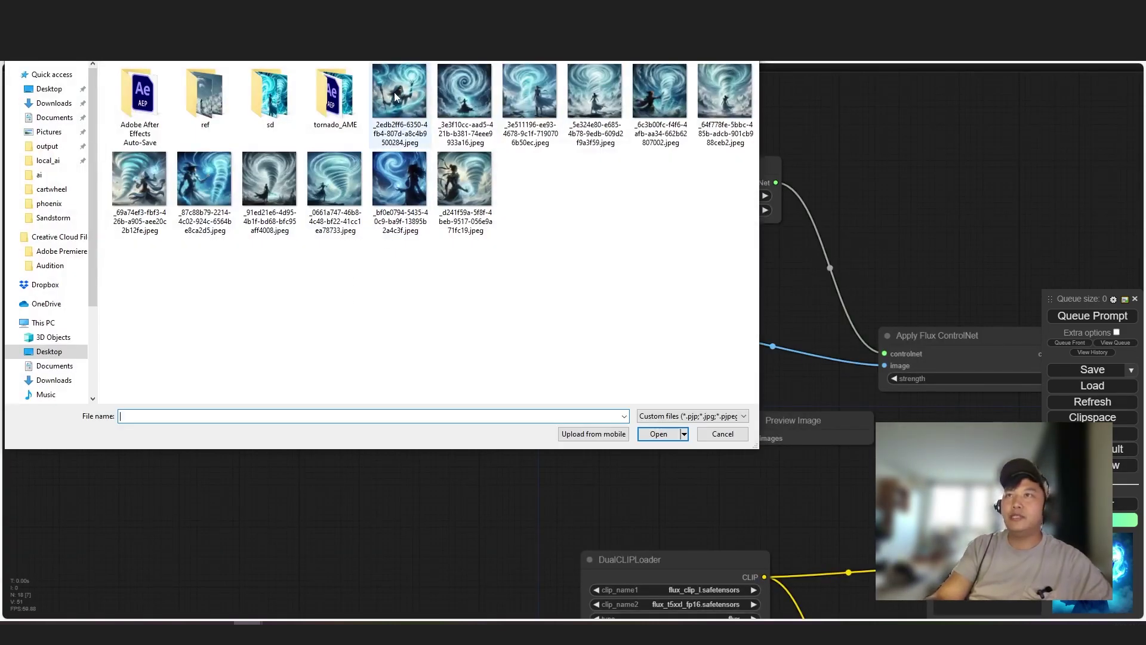
double_click(399, 95)
scroll(622, 447, "up", 1)
left_click(1093, 315)
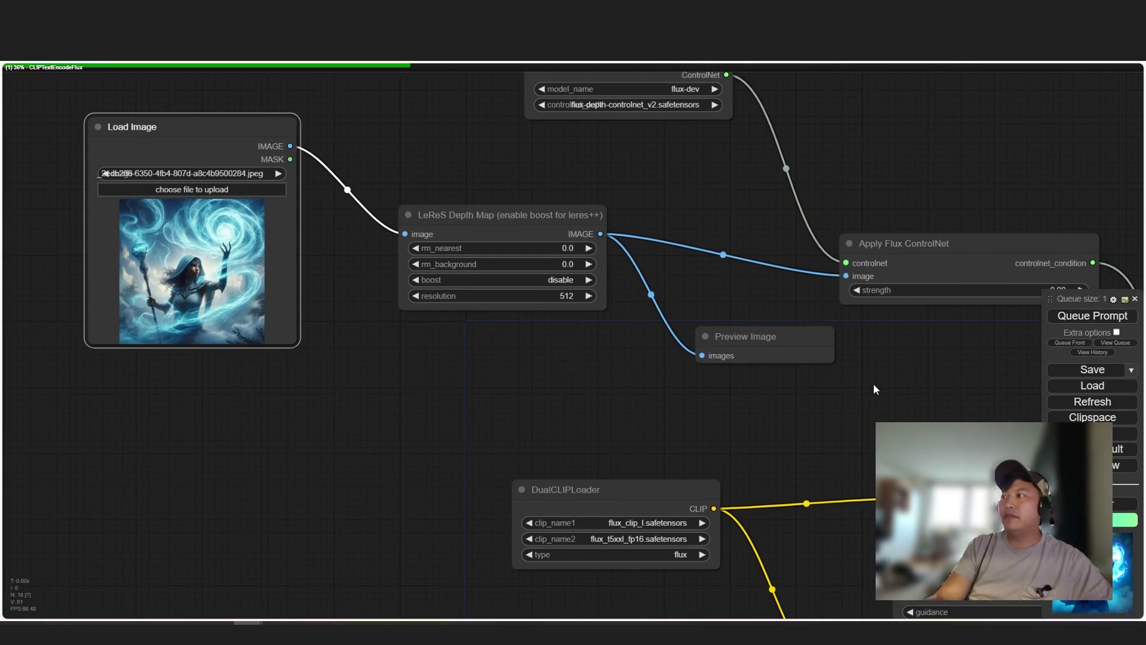
Move the Load Image node next to the original preview and compare the reference mage with the earlier generated mage
scroll(589, 307, "down", 10)
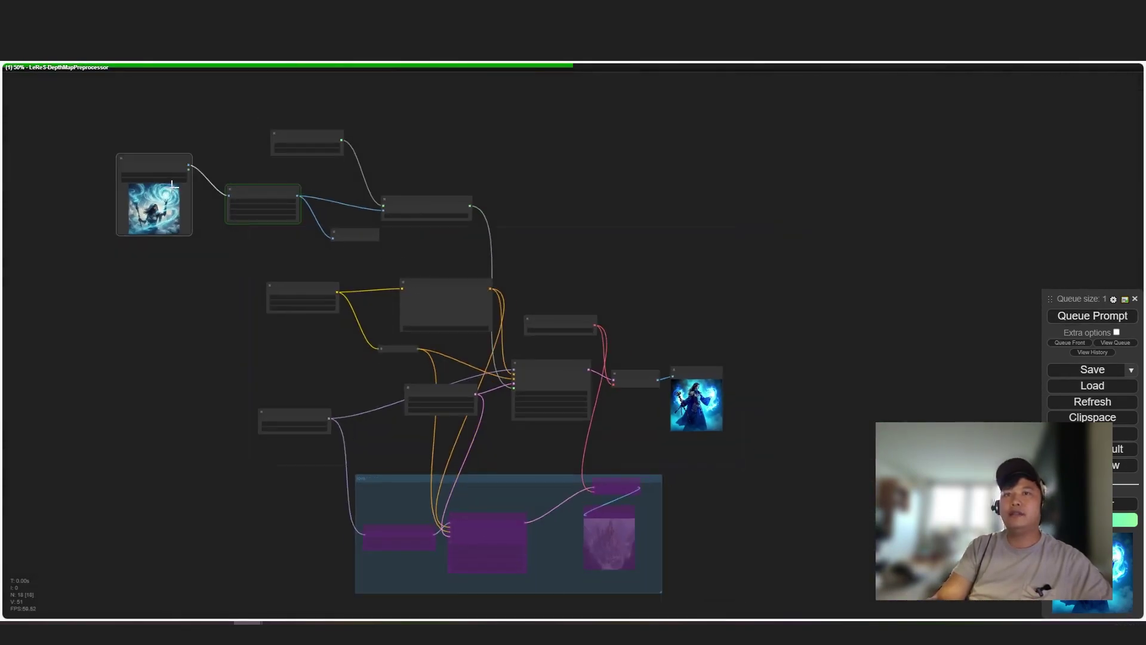
left_click_drag(149, 165, 759, 359)
scroll(763, 425, "up", 15)
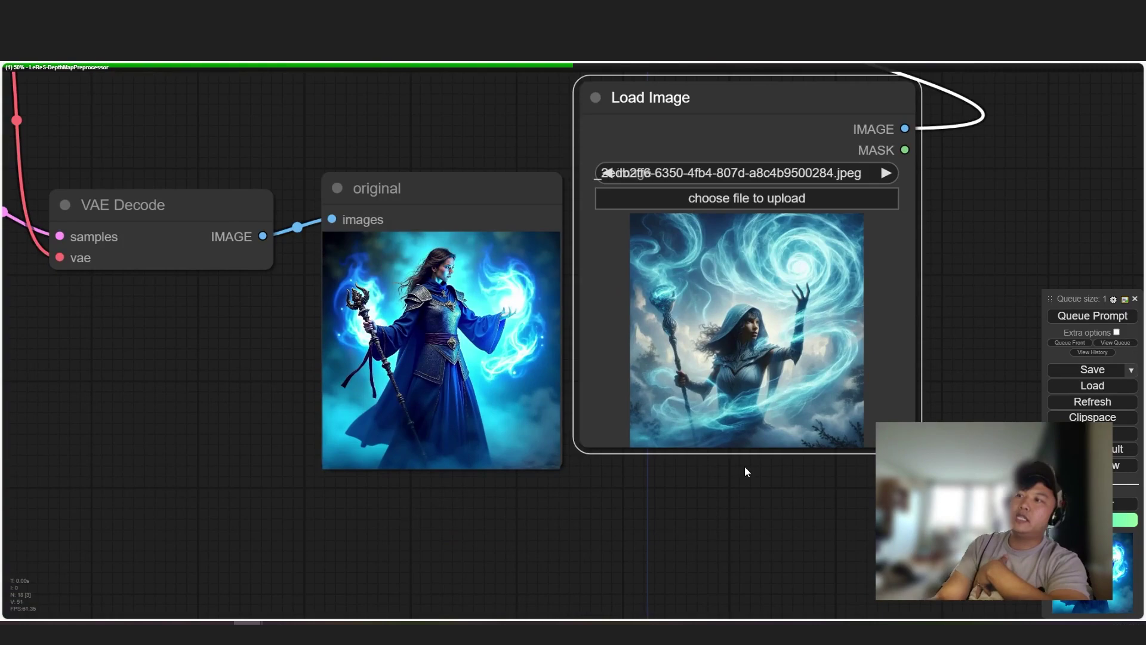
scroll(732, 438, "up", 1)
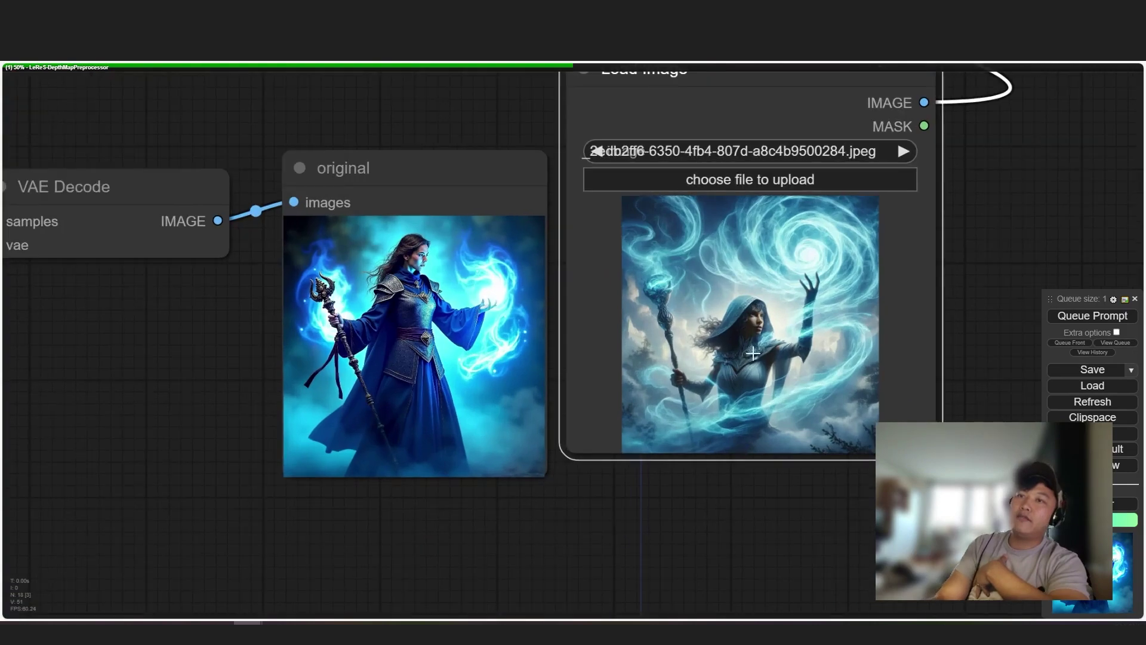
scroll(709, 284, "up", 1)
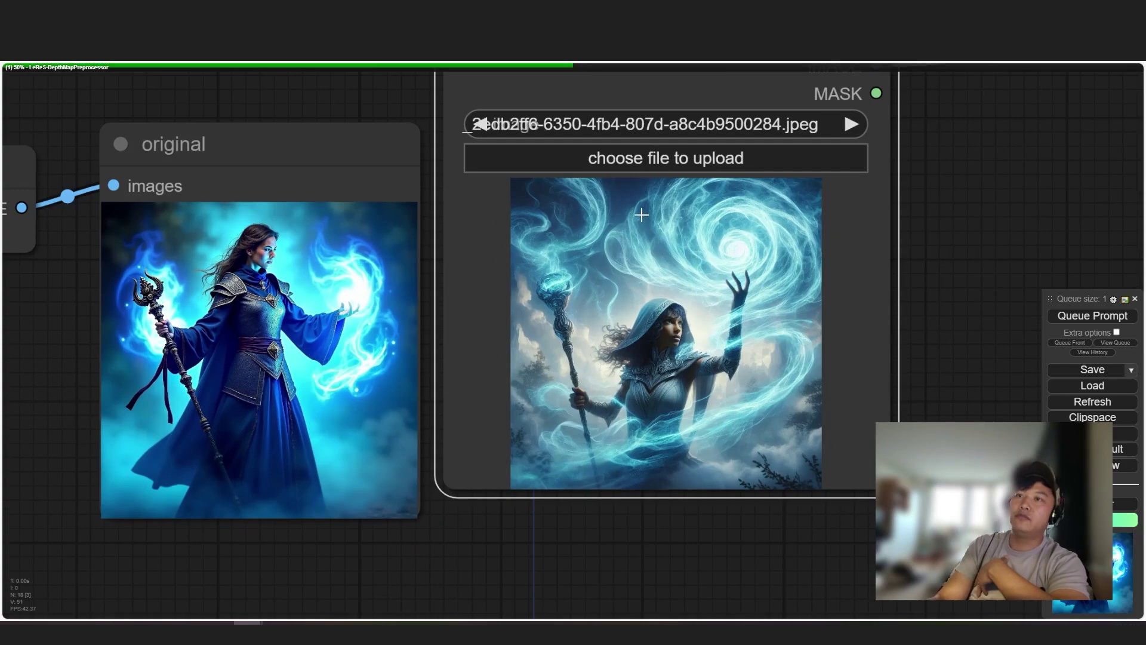
scroll(884, 261, "up", 1)
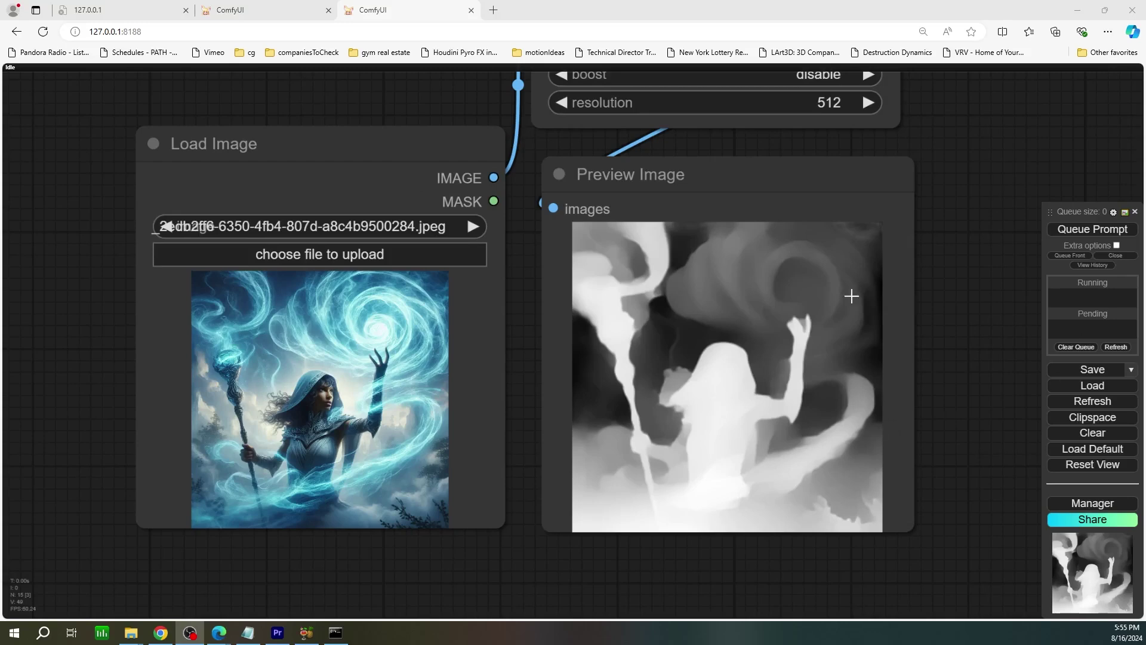
Compare the reference mage picture with its depth map in the Preview Image node
scroll(388, 368, "down", 2)
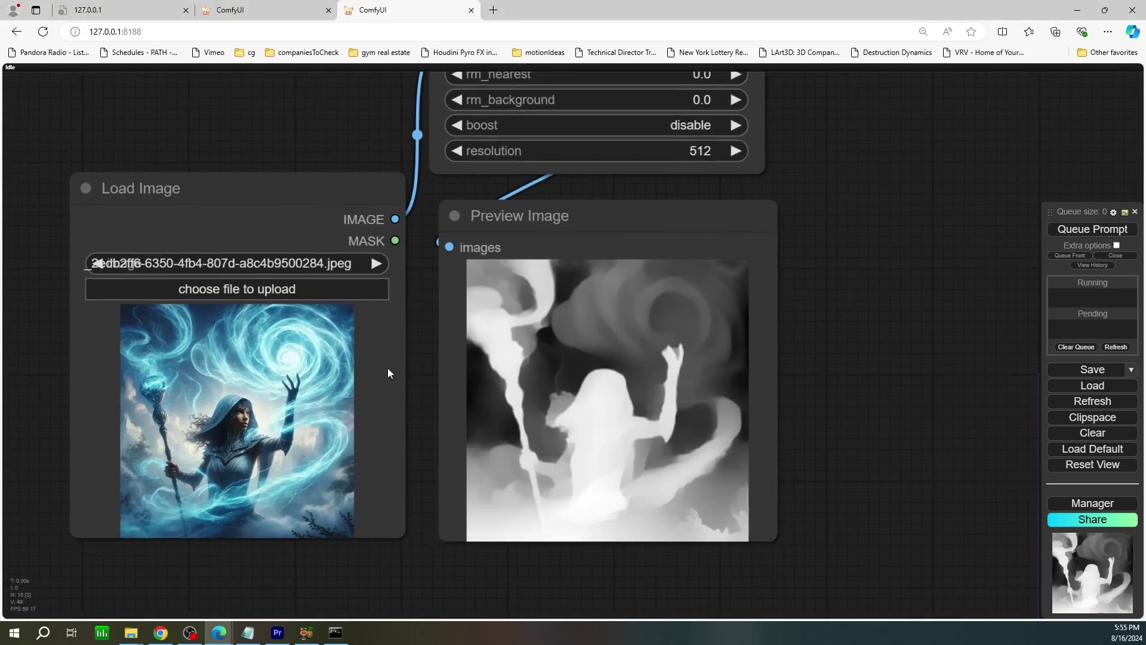
scroll(358, 240, "up", 5)
left_click_drag(609, 333, 431, 368)
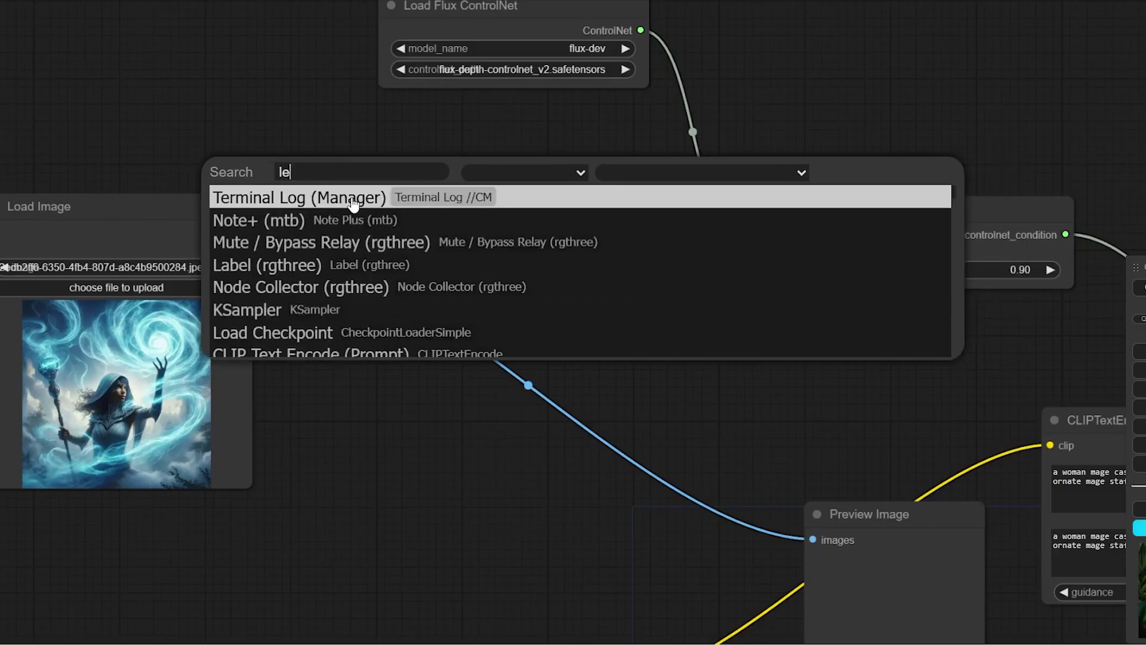
Search the nodes for "leres" and add a LeReS Depth Map (enable boost for leres++) node beside the Load Image node
type("res")
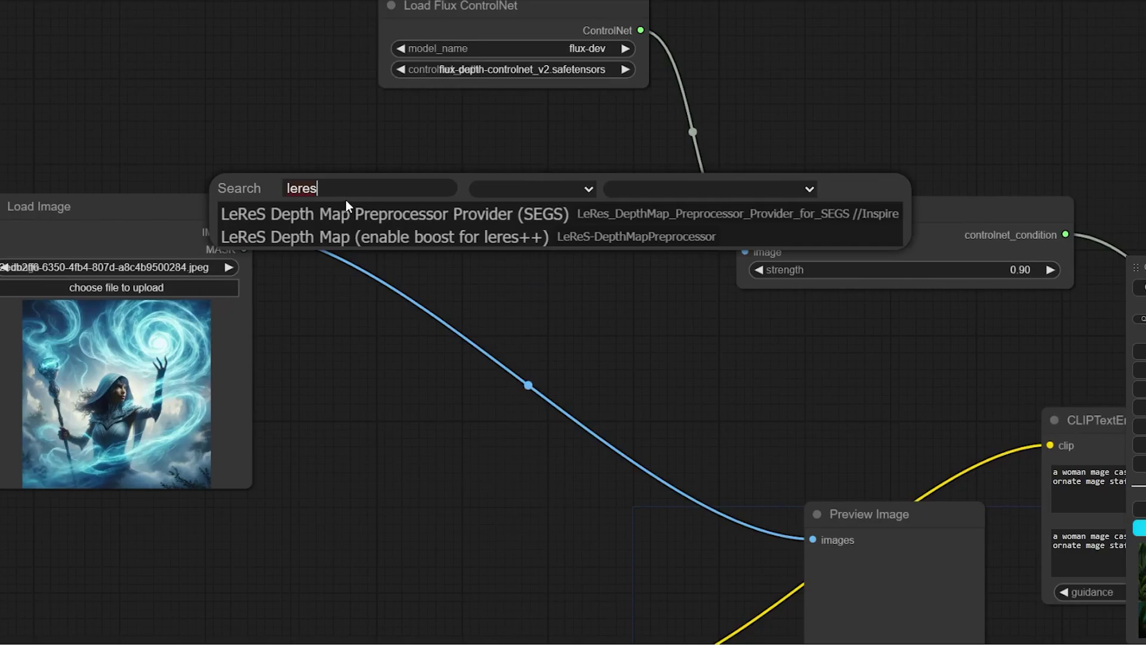
left_click(347, 235)
left_click_drag(481, 191, 484, 209)
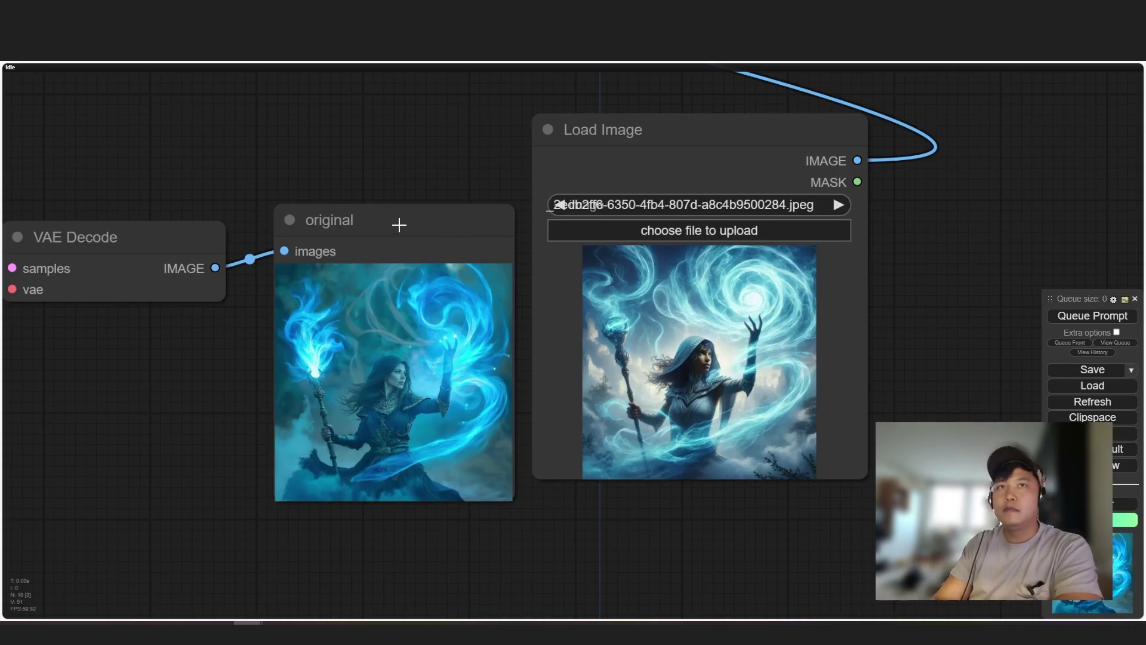
Move the original preview up alongside the Load Image node and compare the generated mage with the reference picture
left_click_drag(396, 222, 396, 128)
scroll(523, 274, "up", 2)
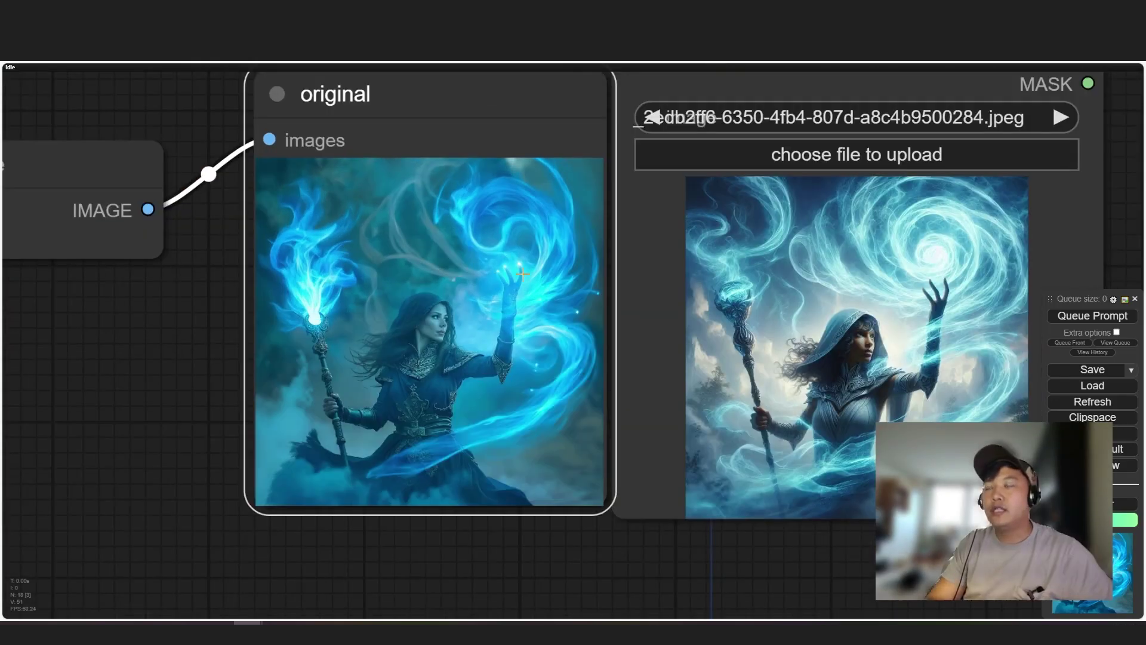
Compare the overall composition of the generated mage and the reference picture, and look over the Xlabs Sampler feeding the original preview
scroll(648, 307, "down", 2)
left_click_drag(642, 333, 580, 396)
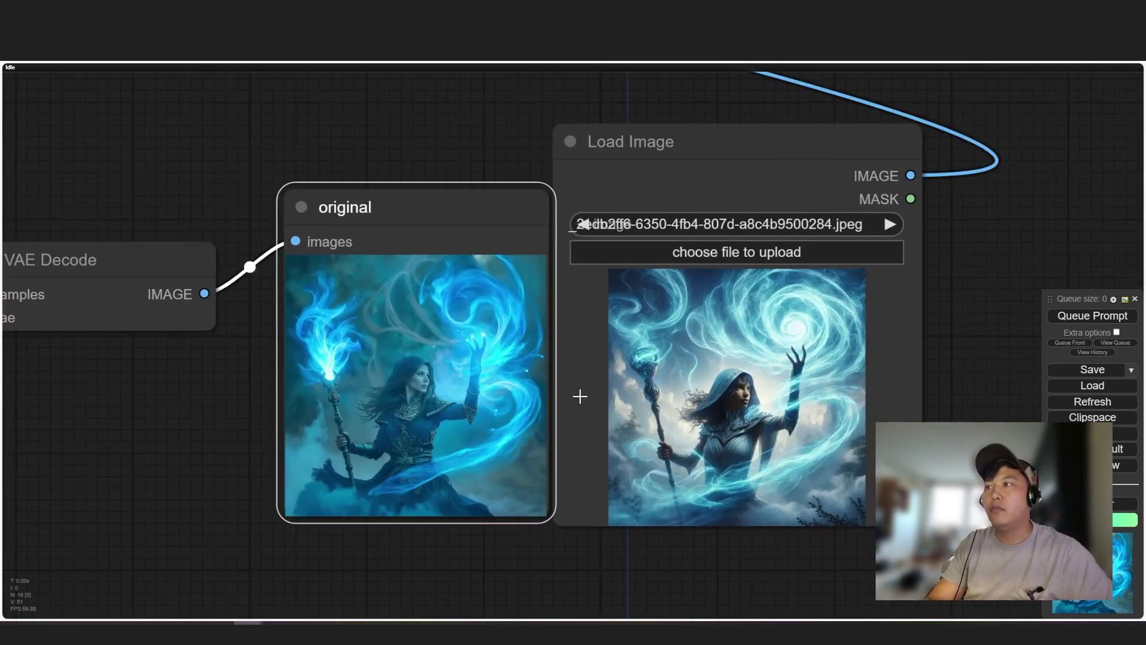
scroll(580, 396, "down", 1)
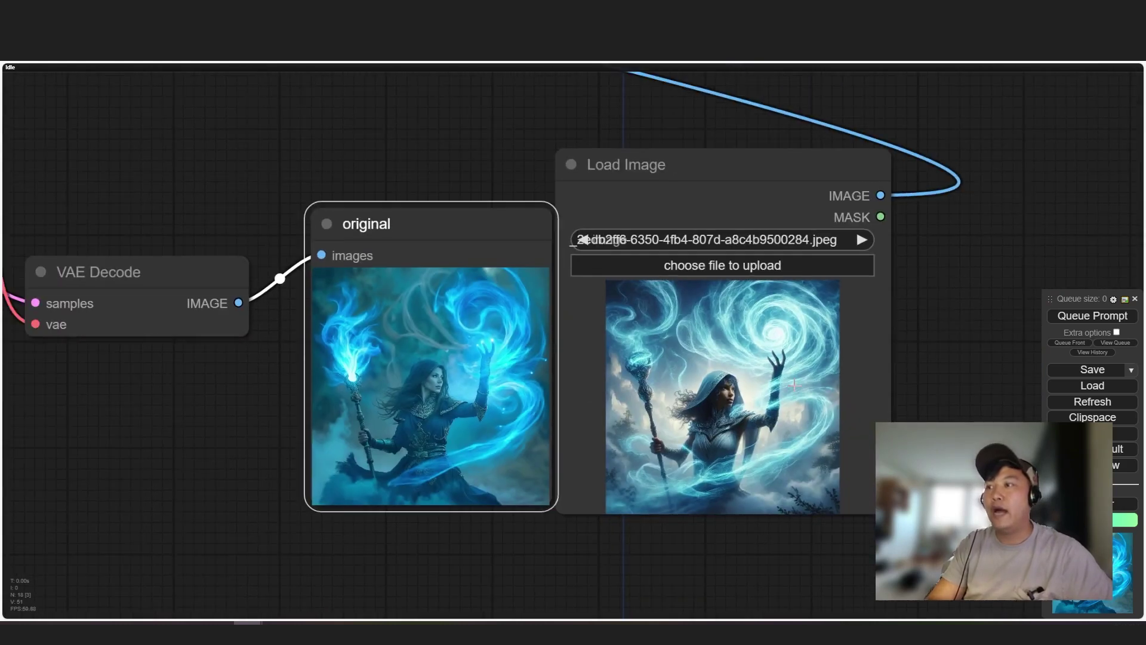
scroll(608, 365, "up", 2)
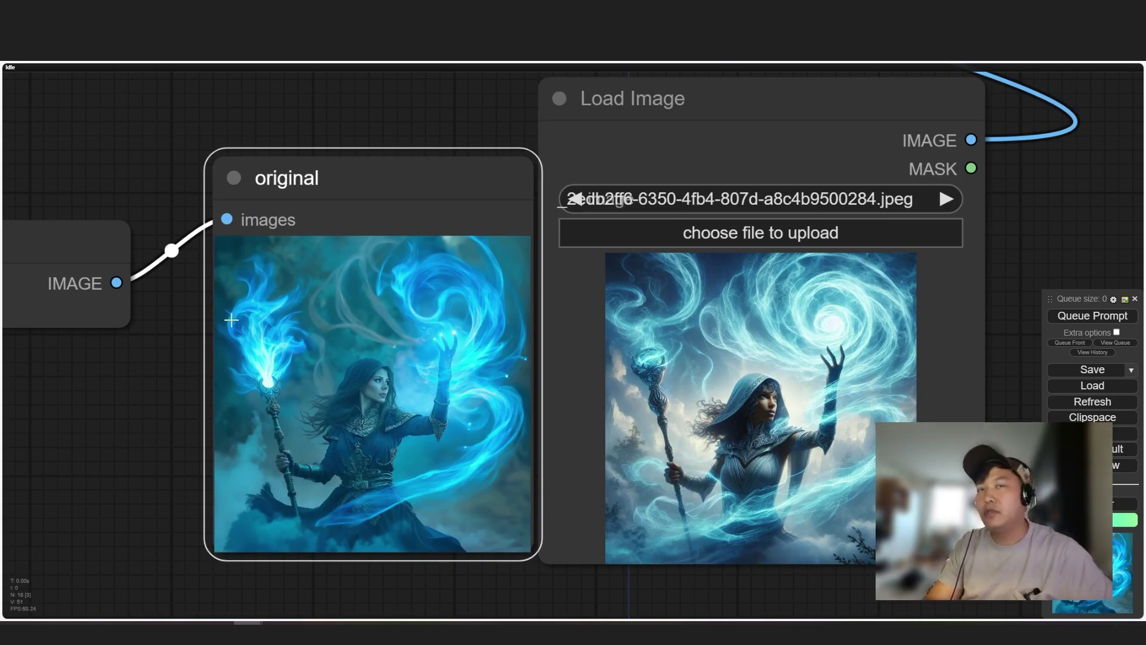
scroll(724, 332, "down", 3)
left_click_drag(207, 356, 721, 313)
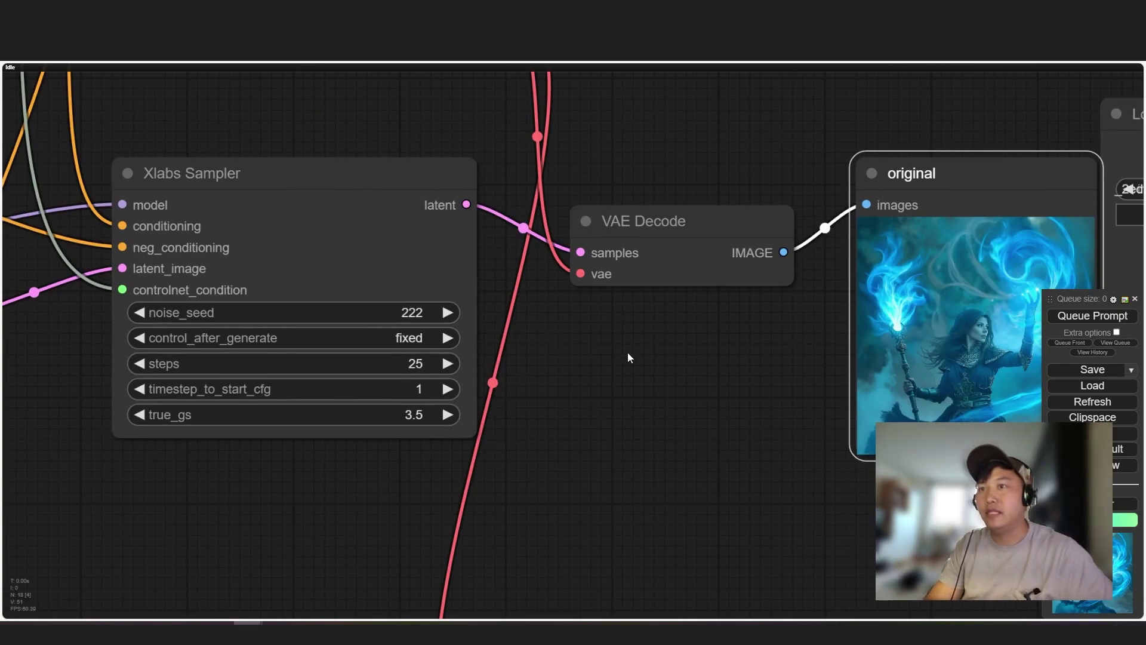
scroll(627, 358, "down", 3)
left_click_drag(627, 358, 221, 403)
scroll(678, 359, "up", 5)
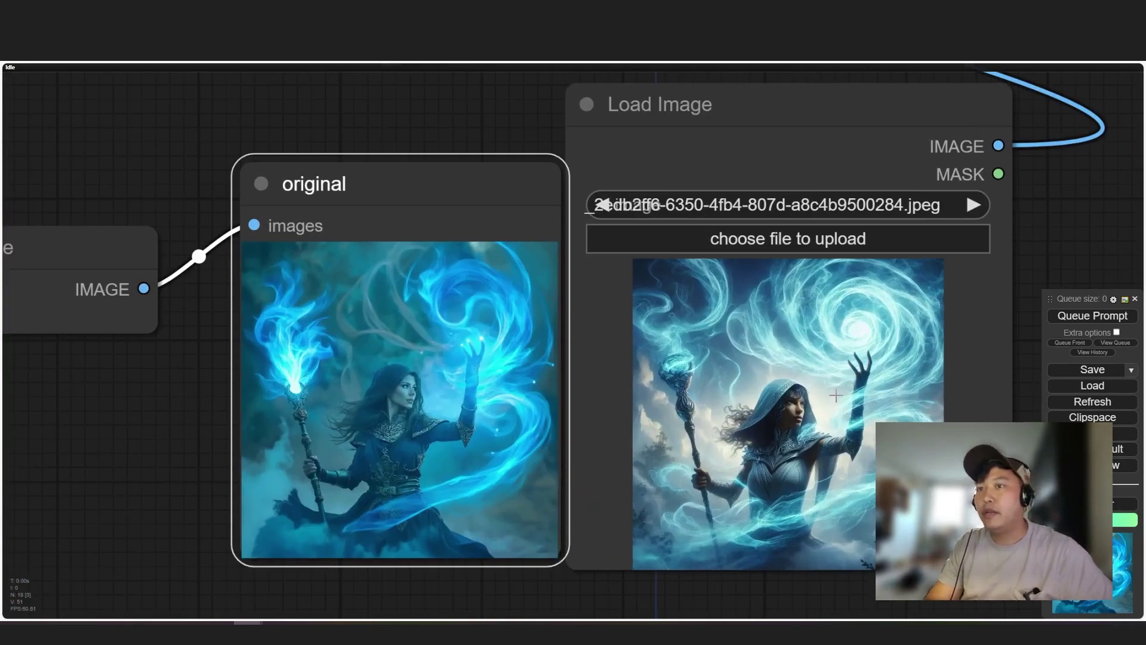
Examine the pose, staff and swirling magic close up in the generated mage and the reference picture
scroll(634, 416, "up", 6)
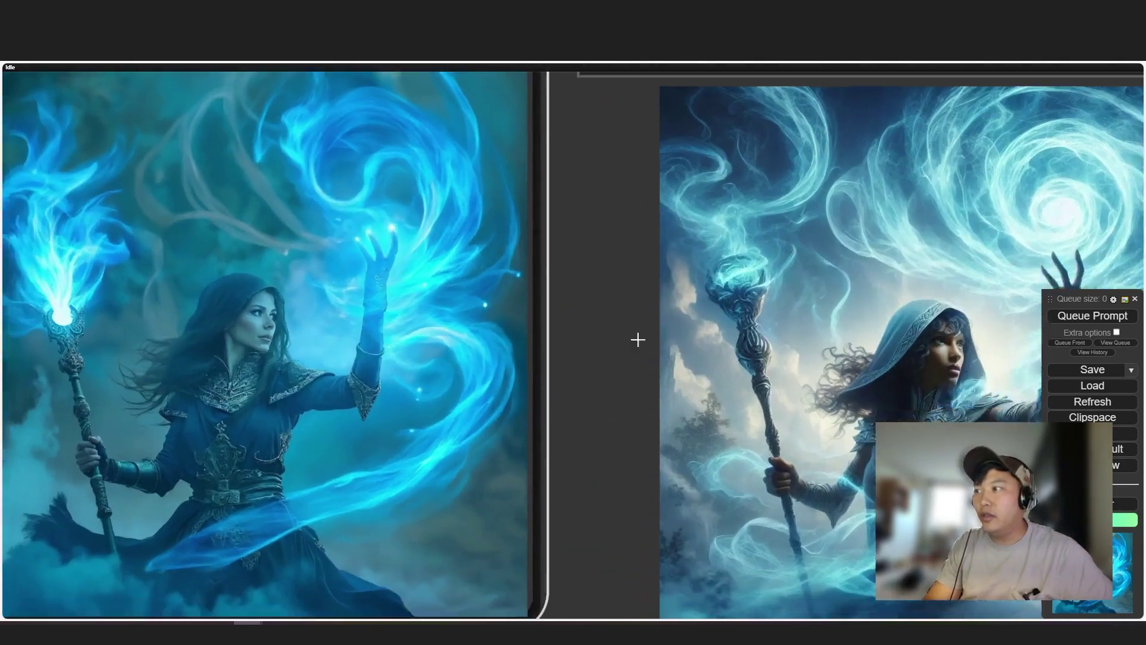
scroll(595, 308, "down", 1)
scroll(906, 322, "up", 1)
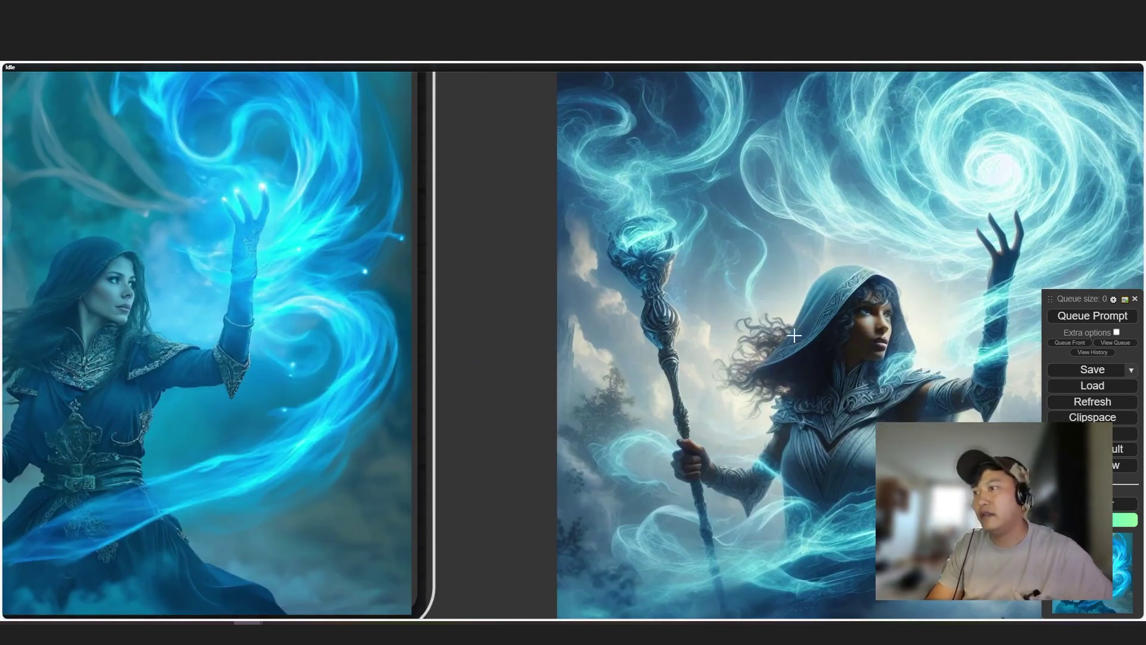
left_click_drag(520, 356, 776, 310)
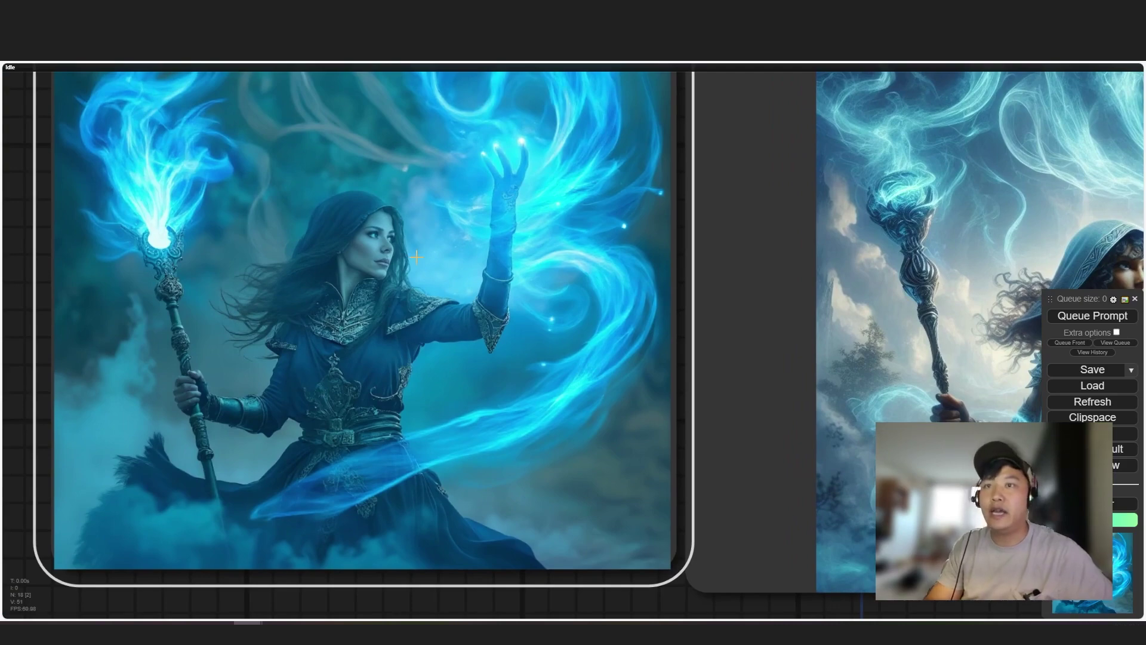
left_click_drag(482, 253, 332, 267)
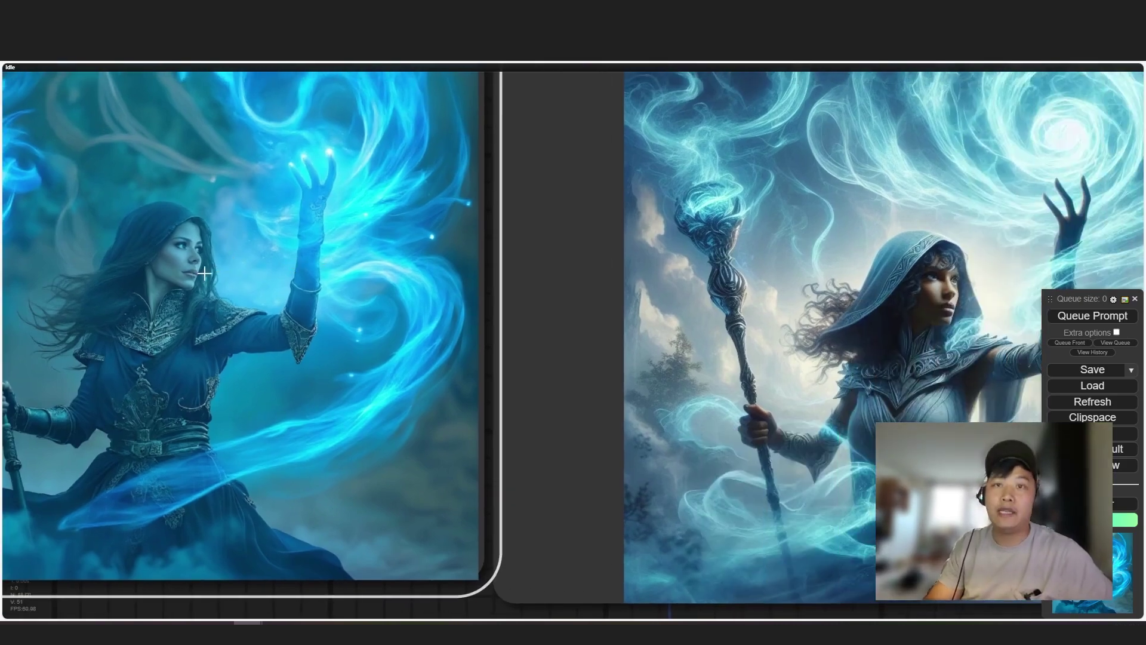
scroll(570, 284, "down", 3)
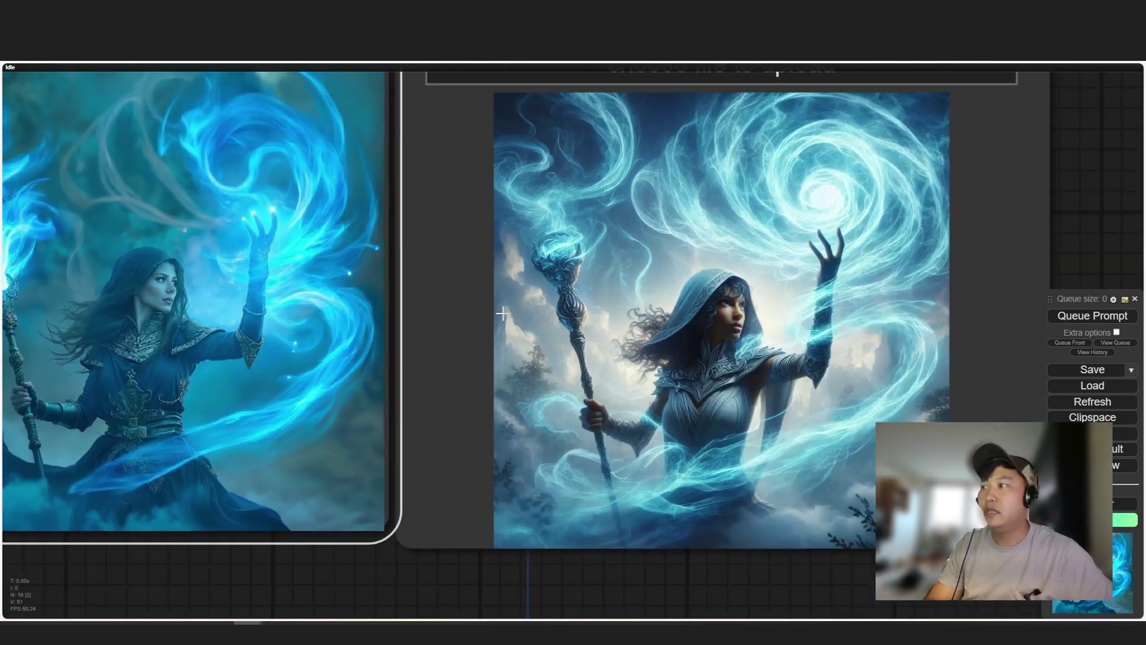
left_click_drag(549, 327, 388, 372)
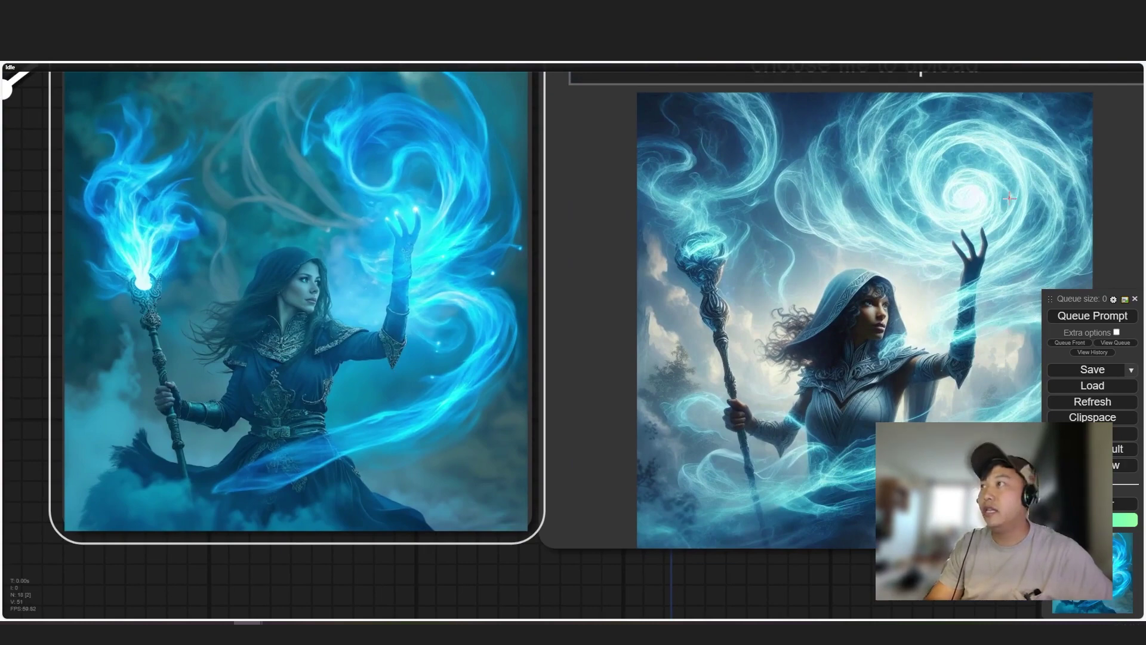
left_click_drag(864, 197, 809, 231)
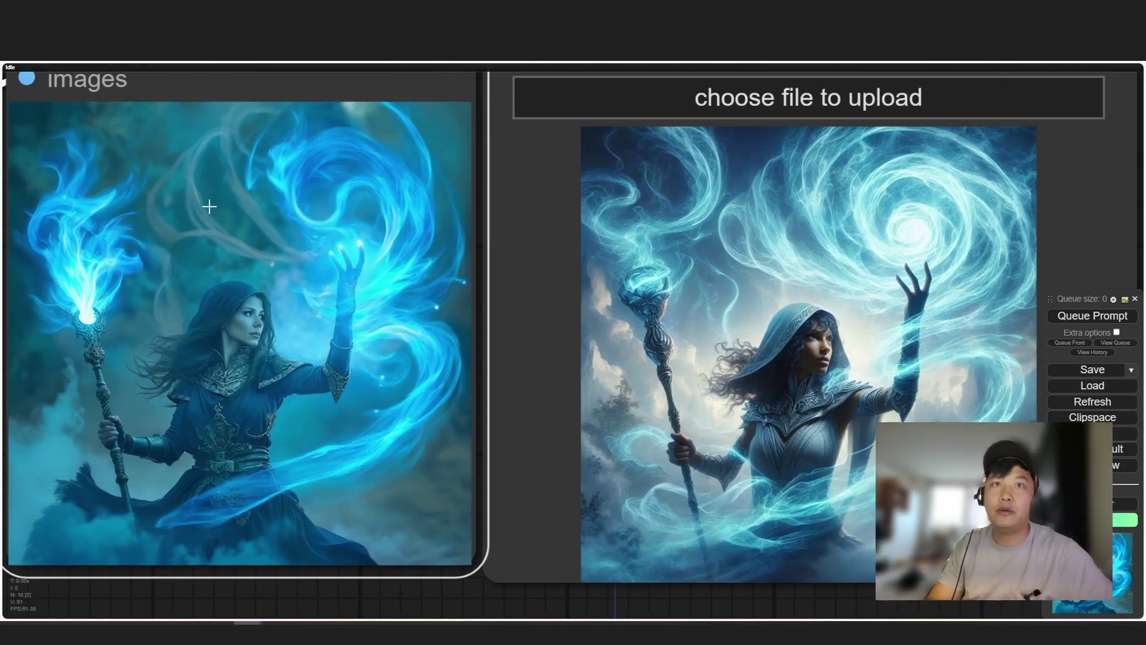
Trace the reference picture through the LeReS Depth Map, its depth preview and Apply Flux ControlNet back to the original preview
scroll(319, 190, "down", 3)
left_click_drag(250, 197, 685, 324)
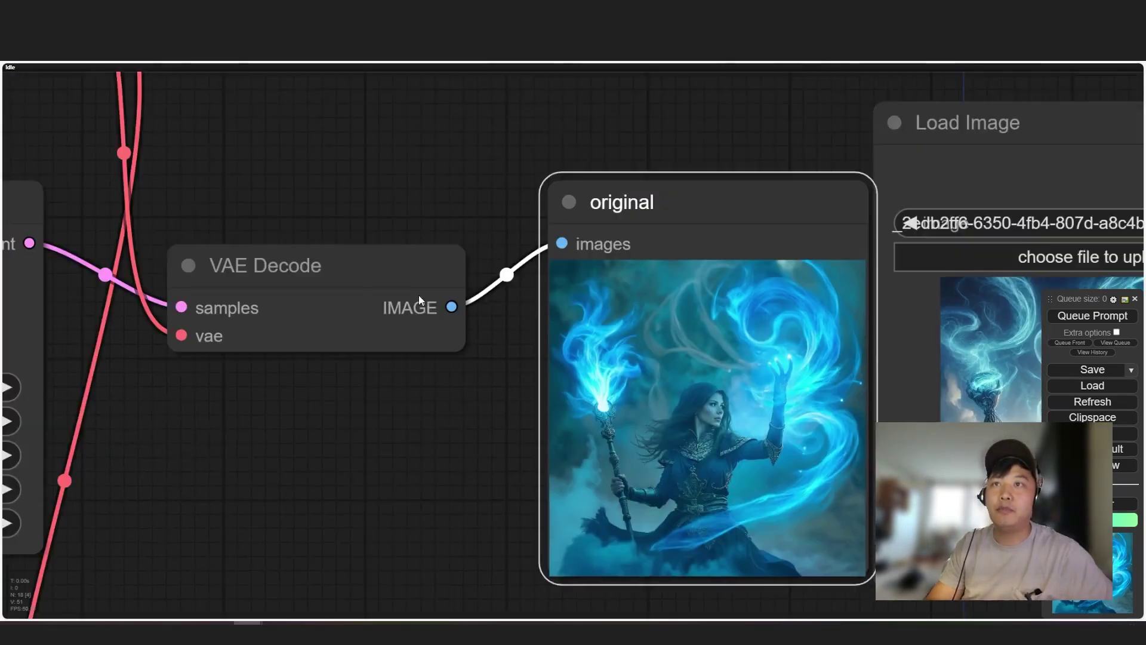
scroll(685, 325, "down", 2)
scroll(984, 406, "up", 5)
scroll(985, 406, "down", 2)
left_click_drag(525, 401, 704, 544)
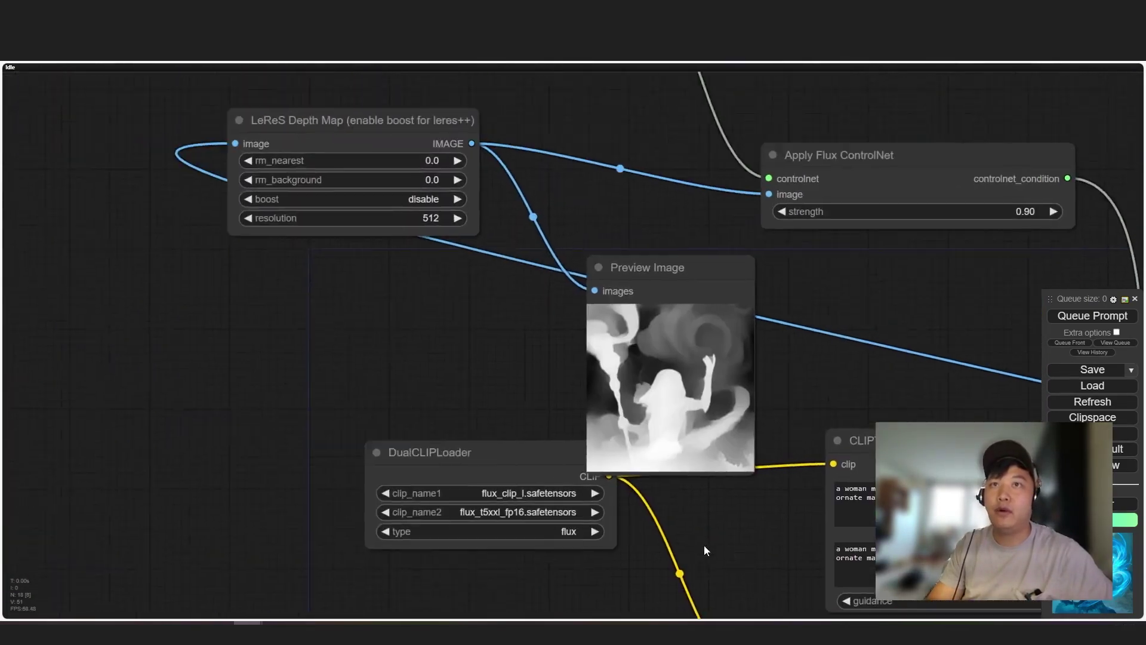
scroll(478, 342, "up", 3)
scroll(507, 308, "down", 4)
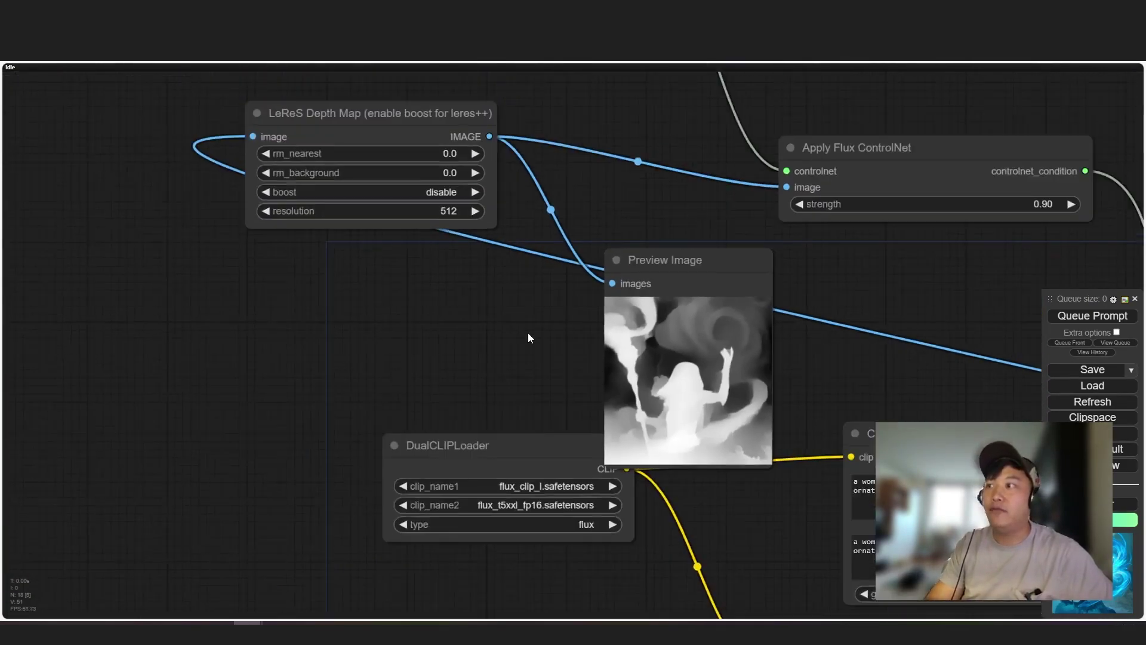
left_click_drag(692, 365, 433, 283)
scroll(776, 274, "down", 4)
left_click_drag(782, 272, 577, 249)
left_click_drag(773, 271, 446, 79)
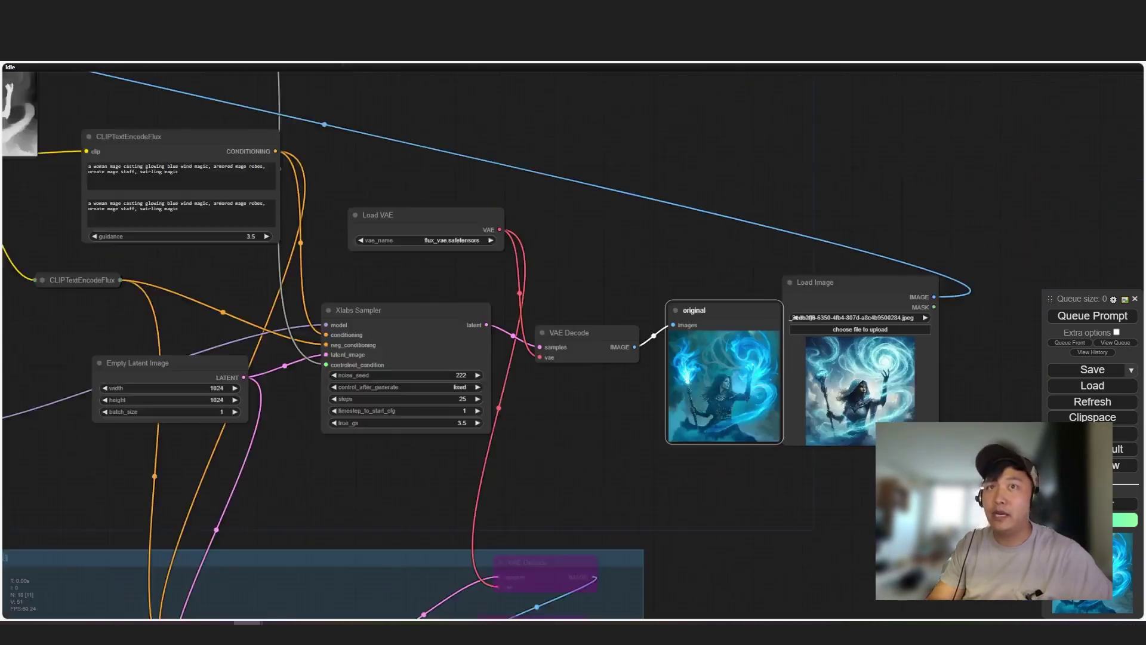
Compare the generated mage with the reference picture again, checking the arm, clothing and staff details
scroll(794, 388, "up", 6)
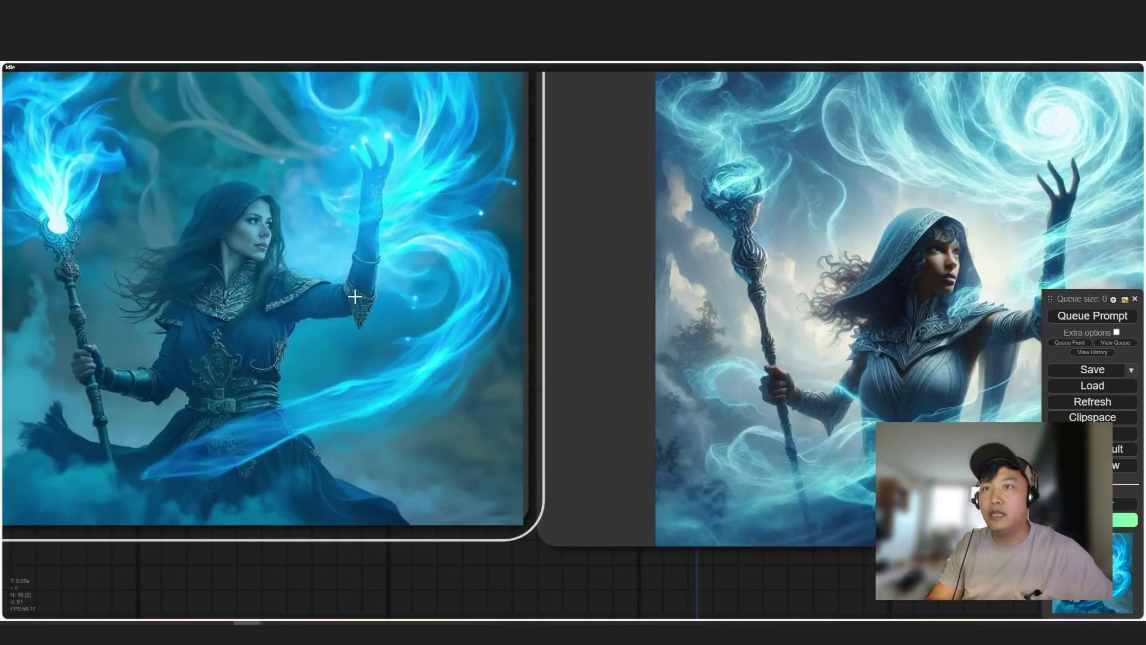
left_click_drag(340, 312, 423, 269)
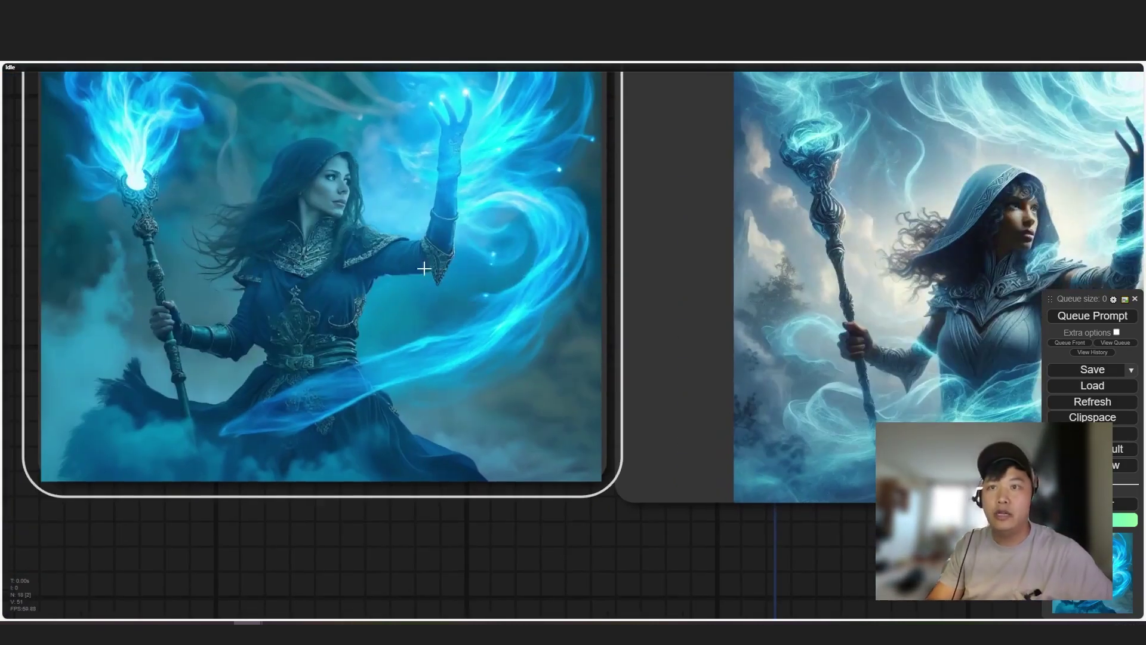
scroll(358, 324, "down", 2)
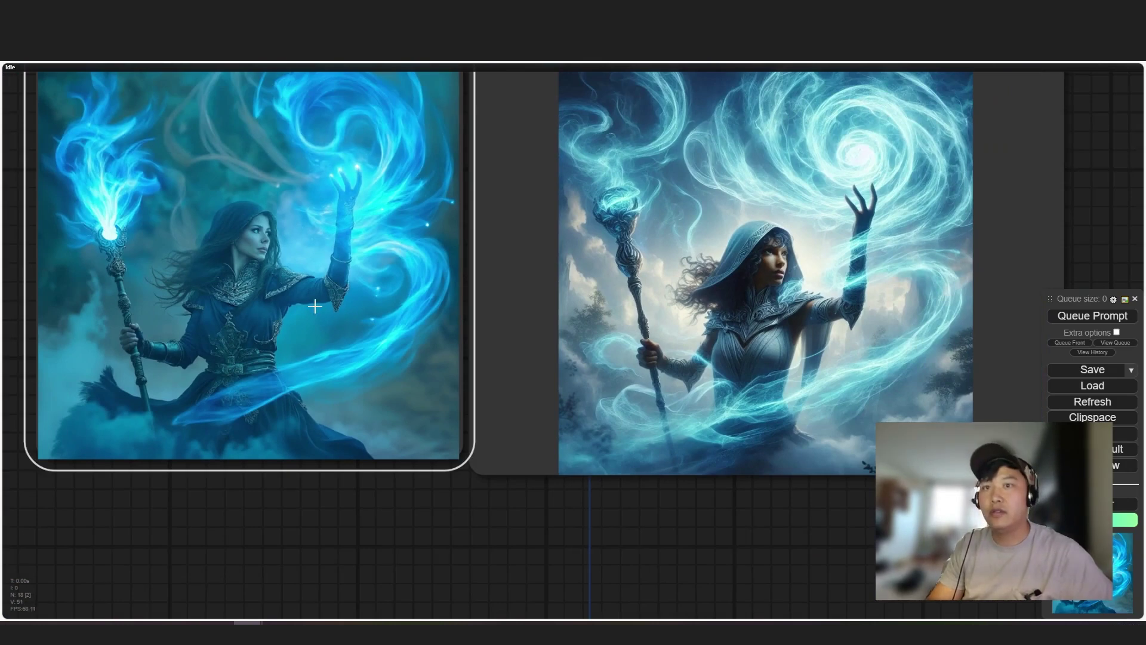
left_click_drag(314, 307, 465, 282)
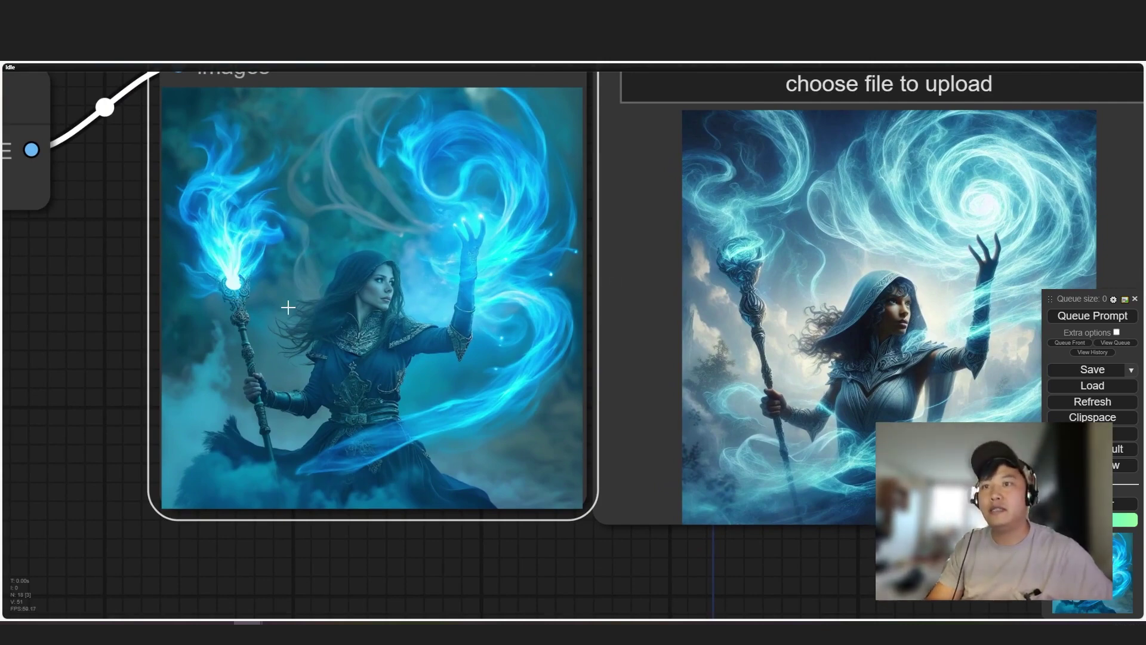
scroll(585, 353, "down", 3)
scroll(524, 317, "down", 3)
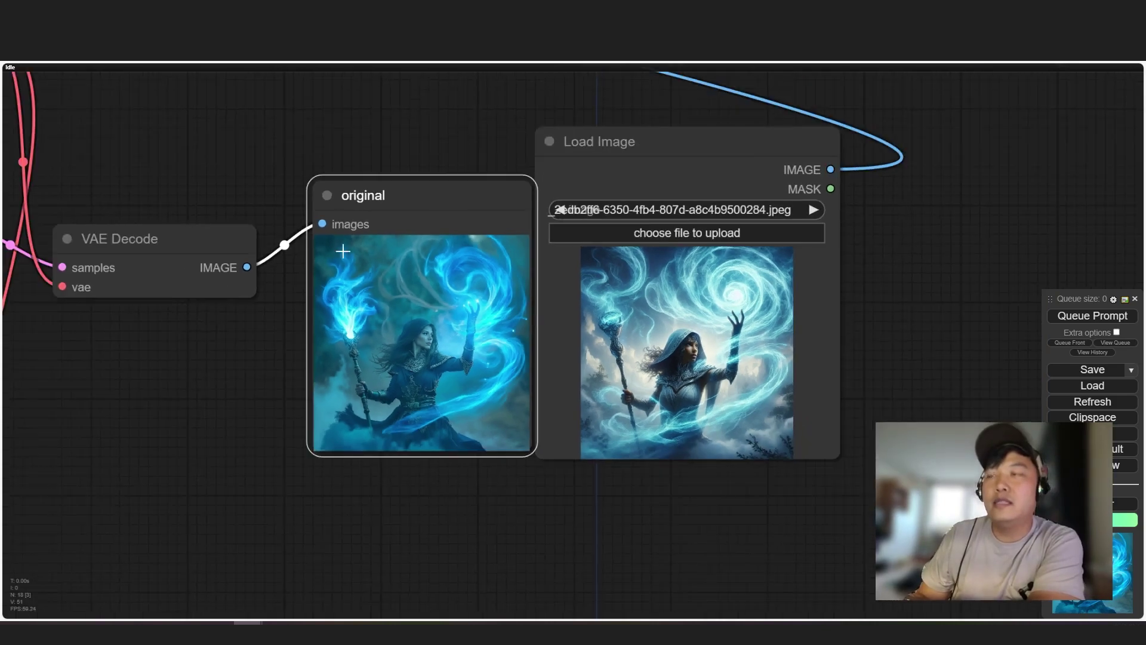
scroll(358, 268, "up", 2)
scroll(281, 256, "down", 3)
Move the Load Image node back beside the input of the LeReS Depth Map node
left_click_drag(271, 245, 621, 307)
scroll(769, 285, "down", 2)
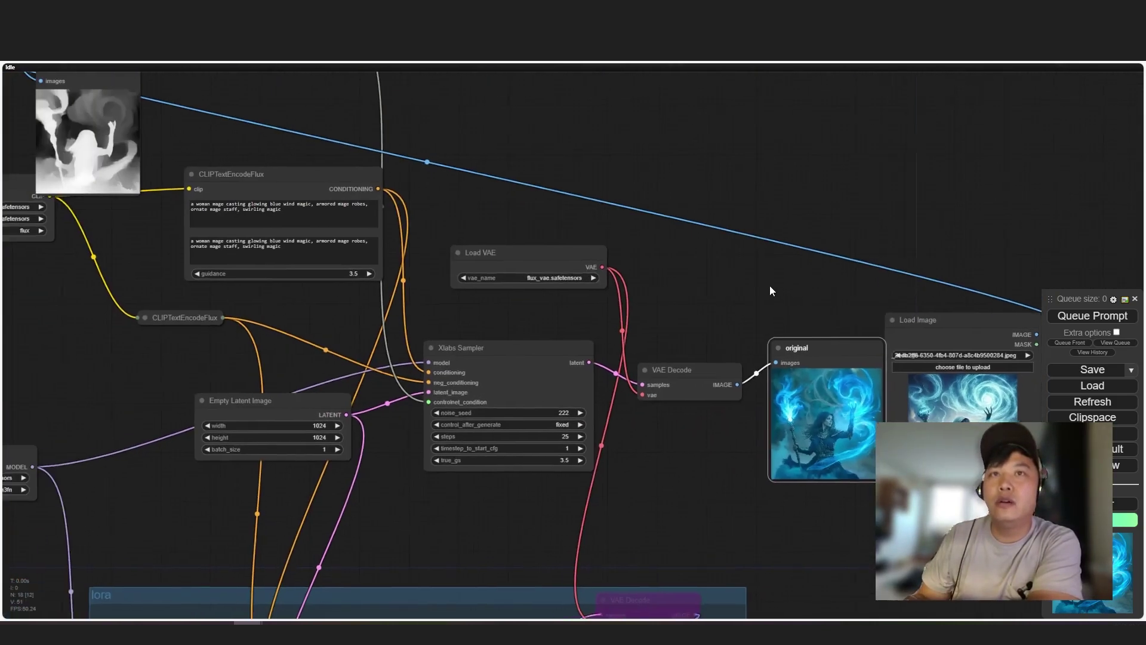
scroll(765, 291, "down", 3)
left_click_drag(278, 116, 398, 239)
scroll(312, 304, "up", 4)
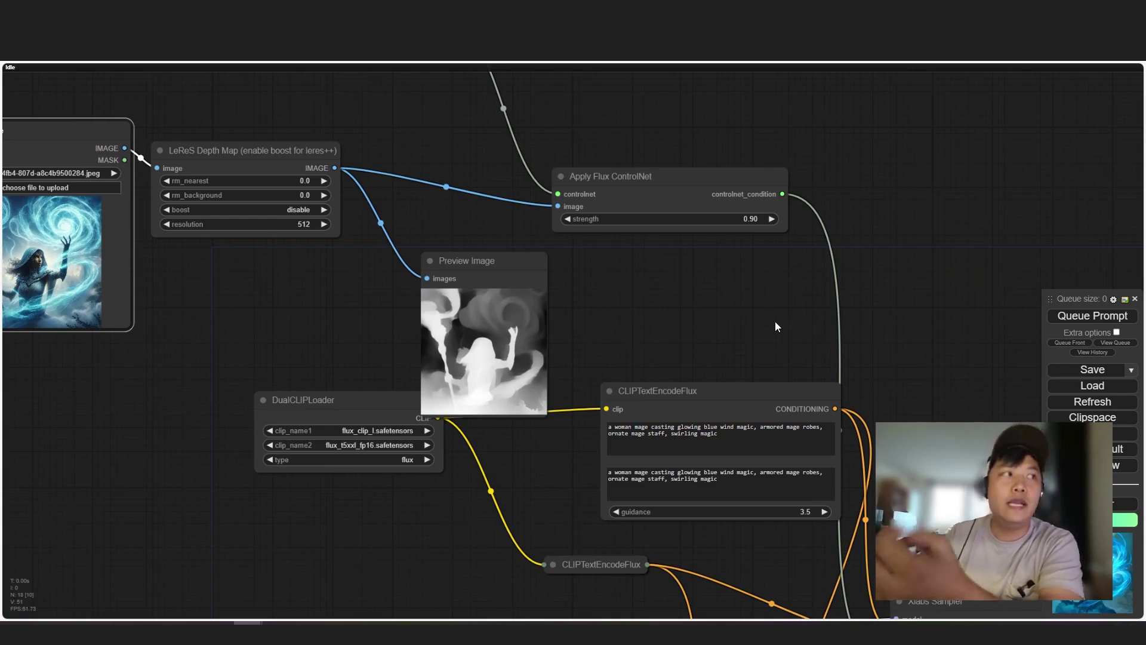
Review the whole depth ControlNet workflow from the Load Image node through the Xlabs Sampler to the original preview
scroll(770, 323, "down", 2)
left_click_drag(717, 224, 683, 180)
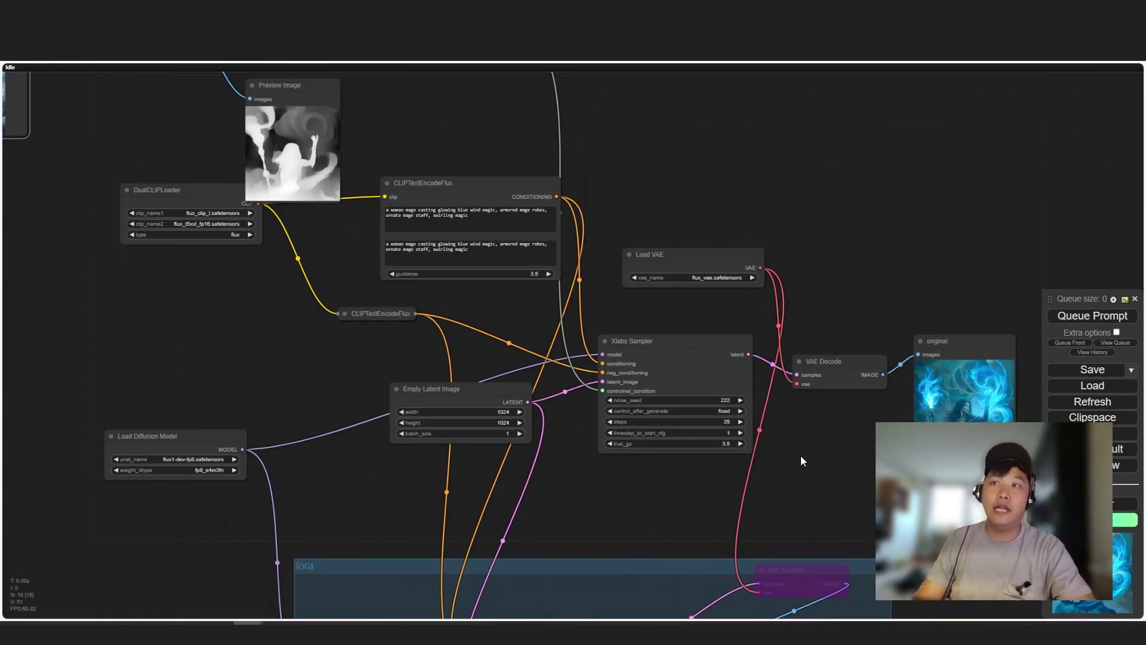
scroll(744, 505, "down", 1)
left_click_drag(743, 504, 682, 512)
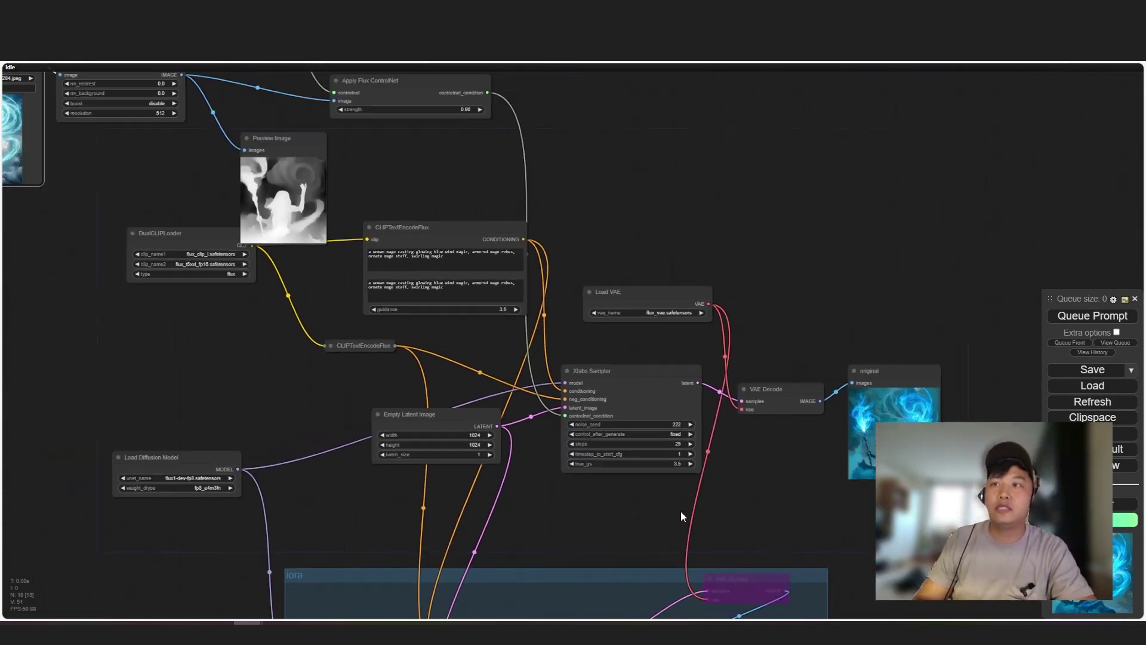
scroll(768, 506, "up", 1)
left_click_drag(239, 311, 342, 361)
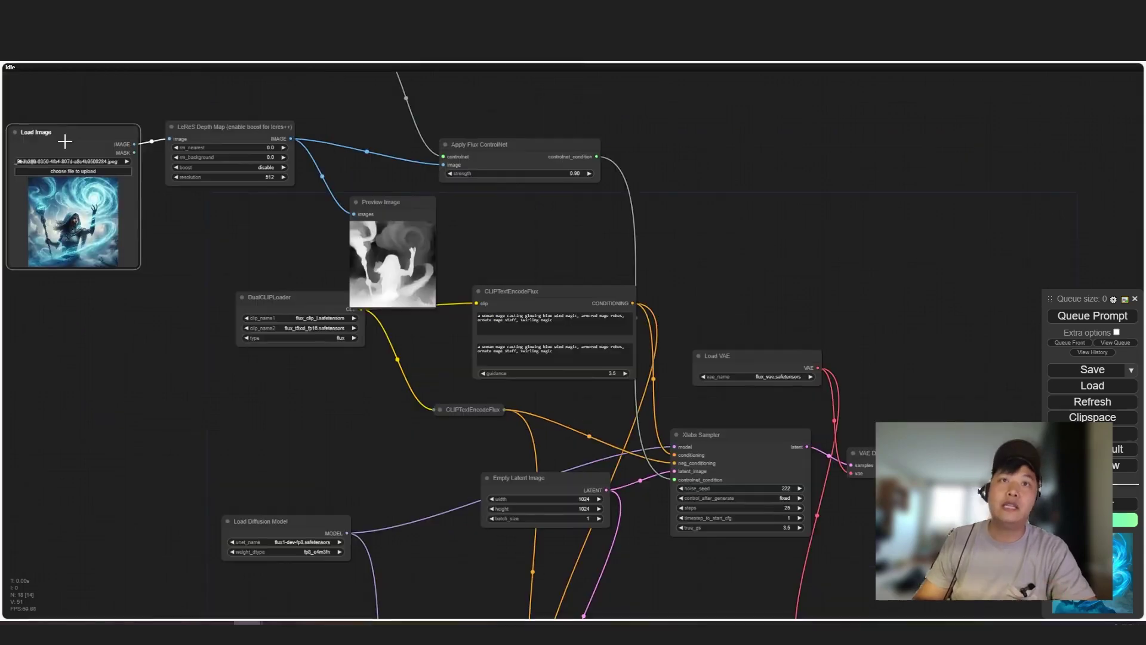
Open the ControlNet model choices in the Load Flux ControlNet node
left_click_drag(883, 283, 646, 216)
left_click_drag(705, 442, 960, 430)
left_click_drag(882, 452, 818, 470)
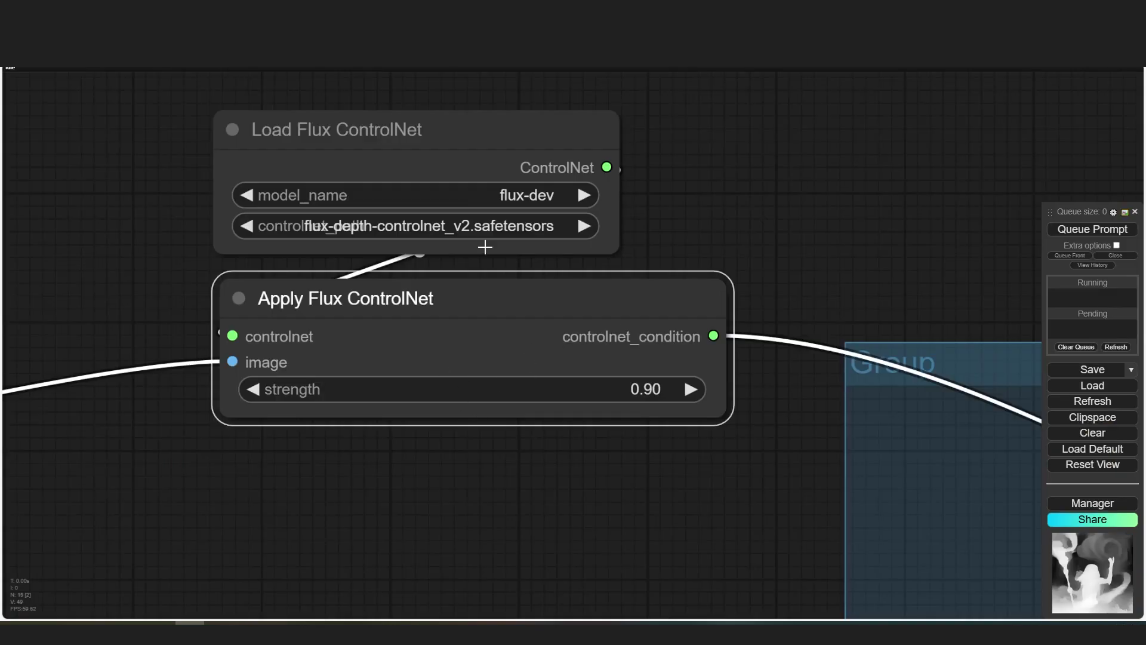
left_click(501, 227)
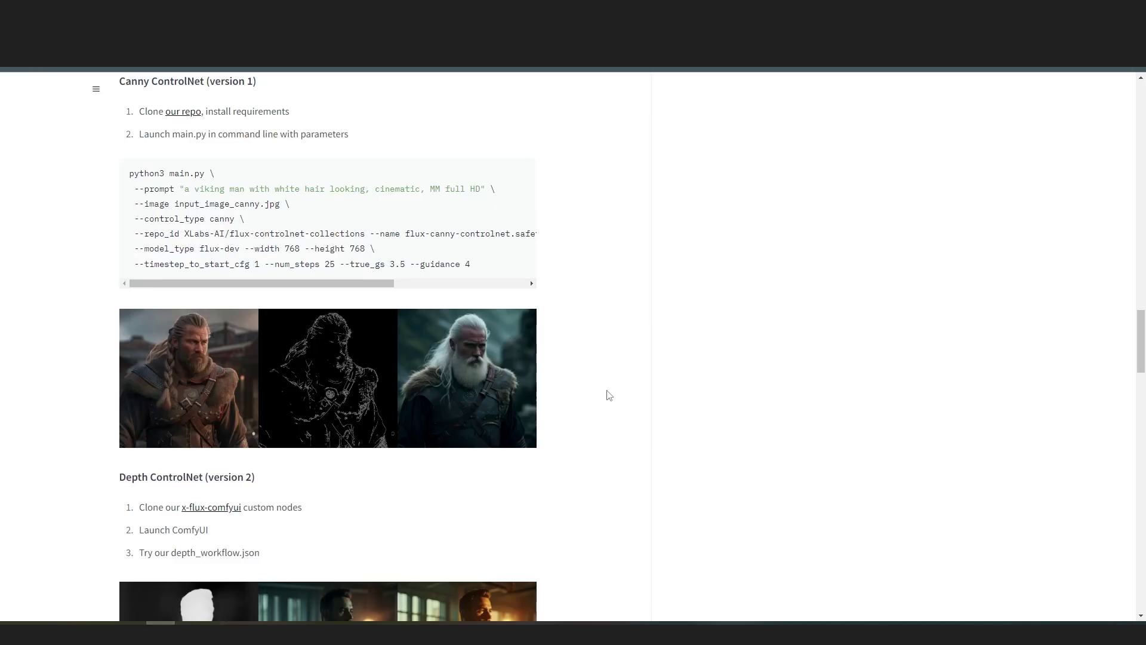
Switch to the XLabs-AI flux-controlnet-collections page on Hugging Face and examine the Canny, Depth and HED ControlNet examples
scroll(615, 377, "up", 1)
scroll(623, 351, "down", 2)
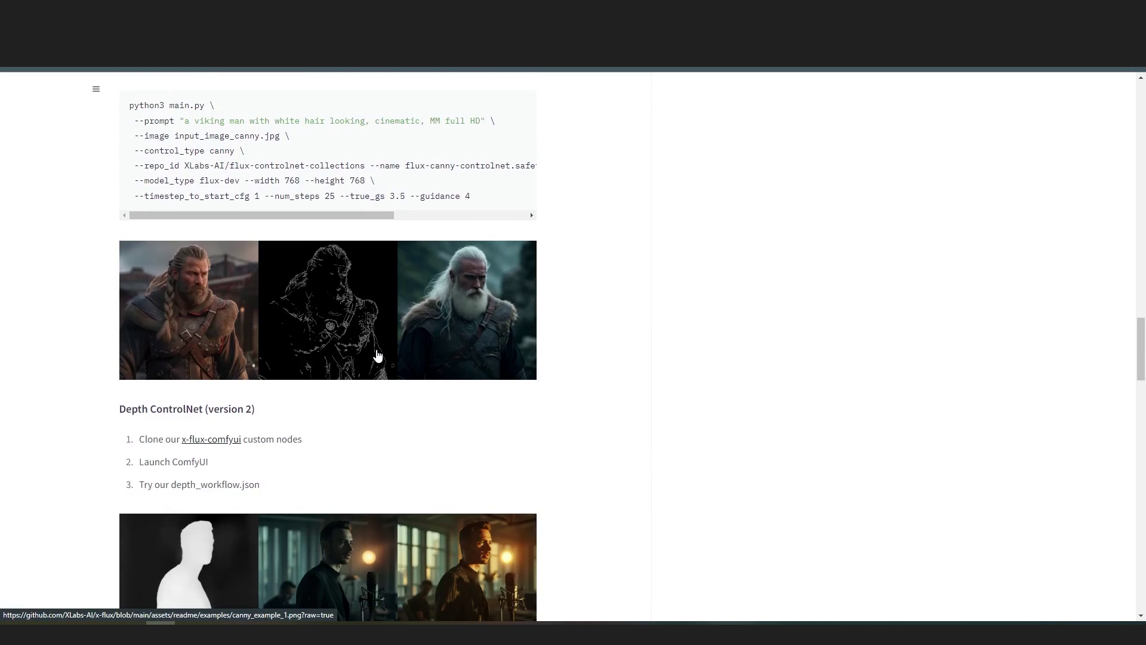
scroll(355, 348, "down", 1)
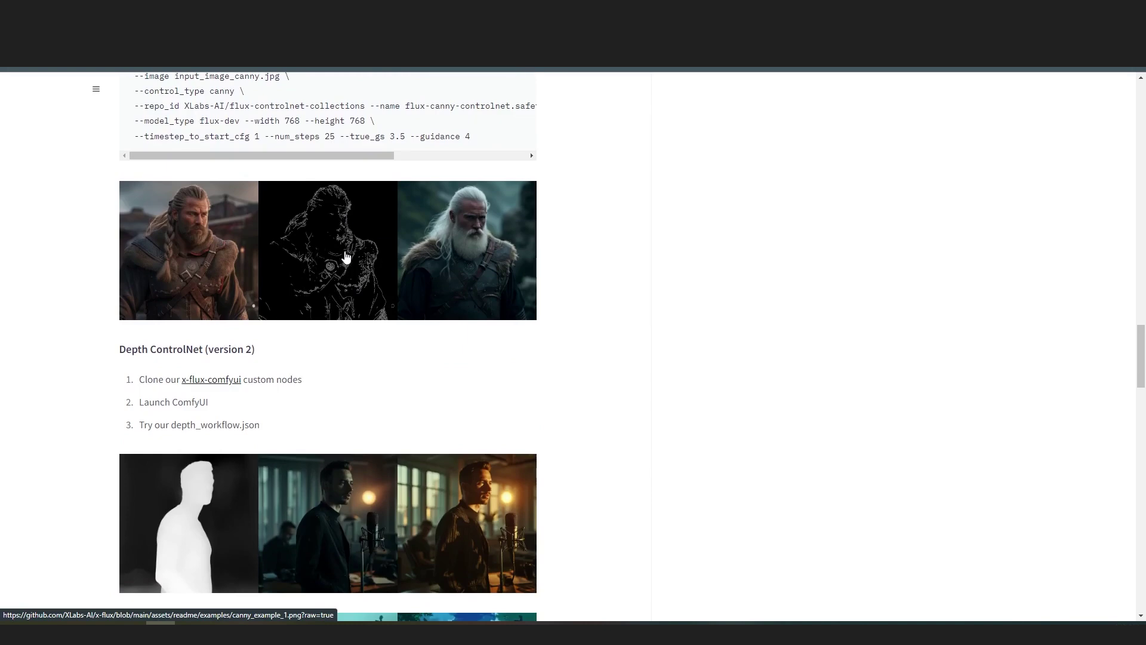
scroll(299, 321, "down", 7)
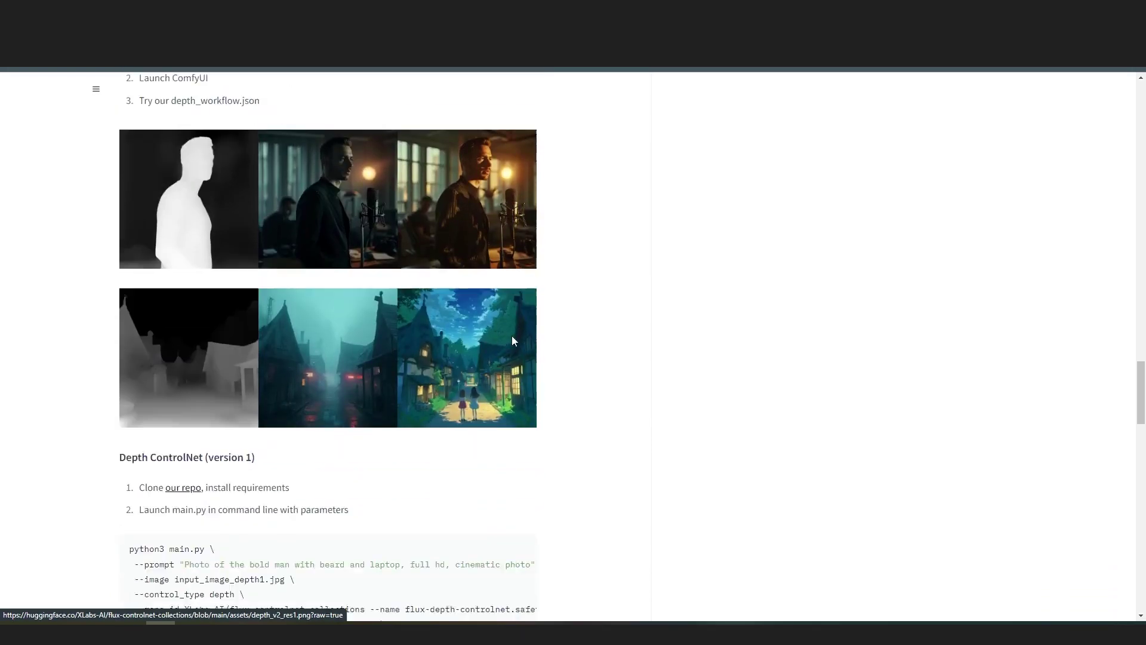
scroll(404, 340, "down", 8)
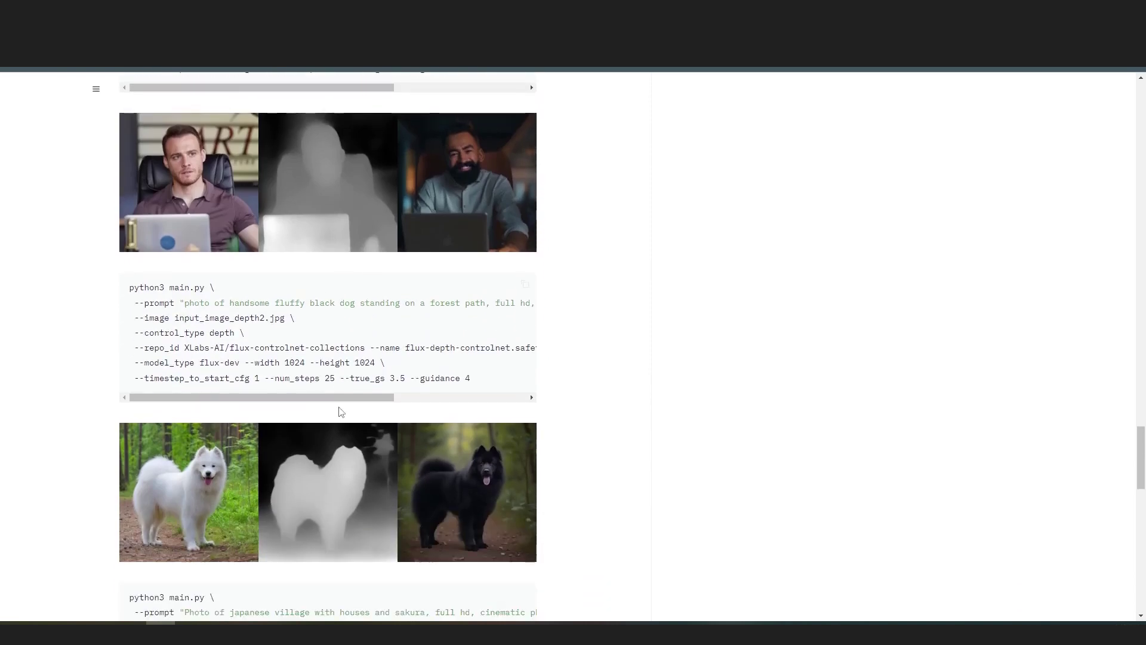
scroll(336, 407, "down", 4)
scroll(336, 407, "down", 6)
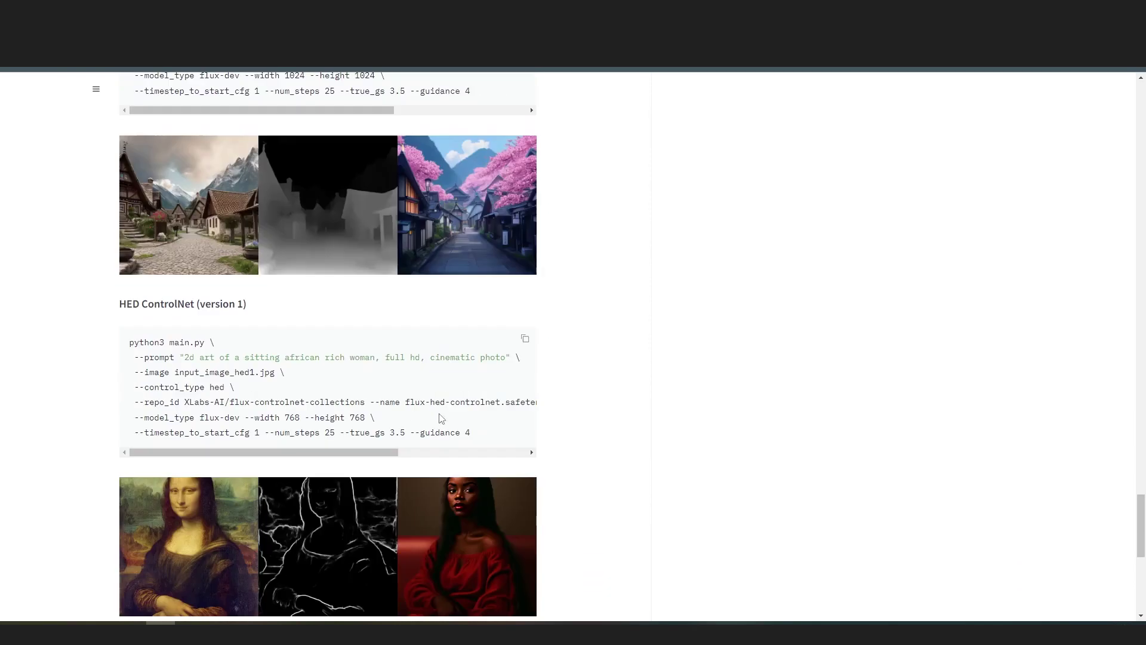
scroll(215, 382, "down", 2)
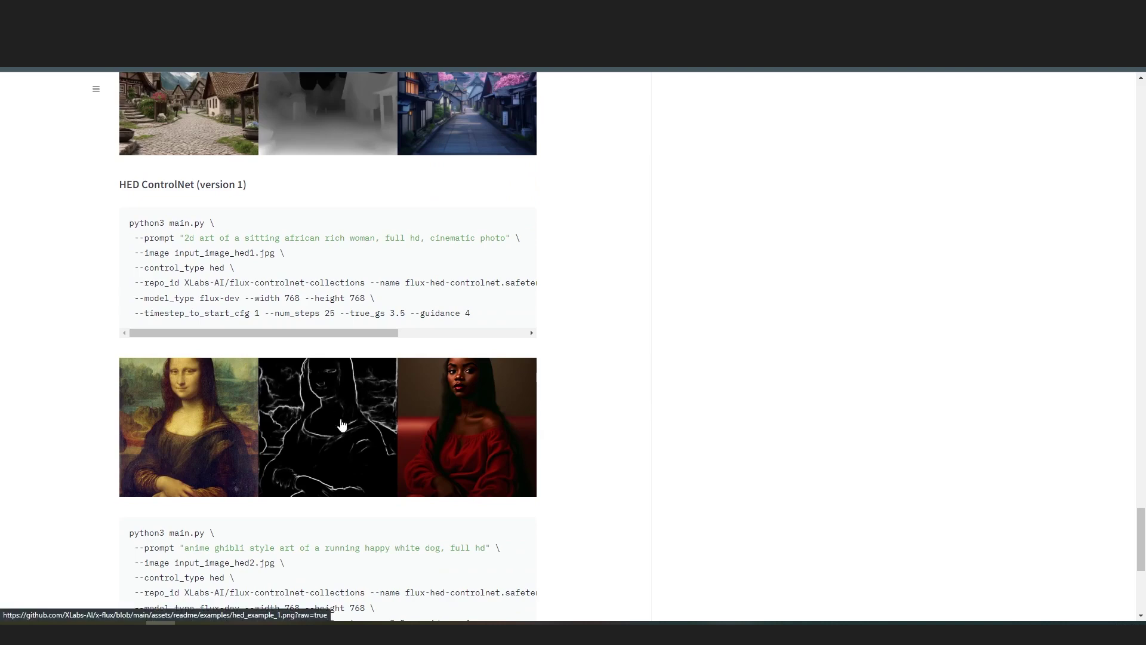
scroll(352, 412, "down", 2)
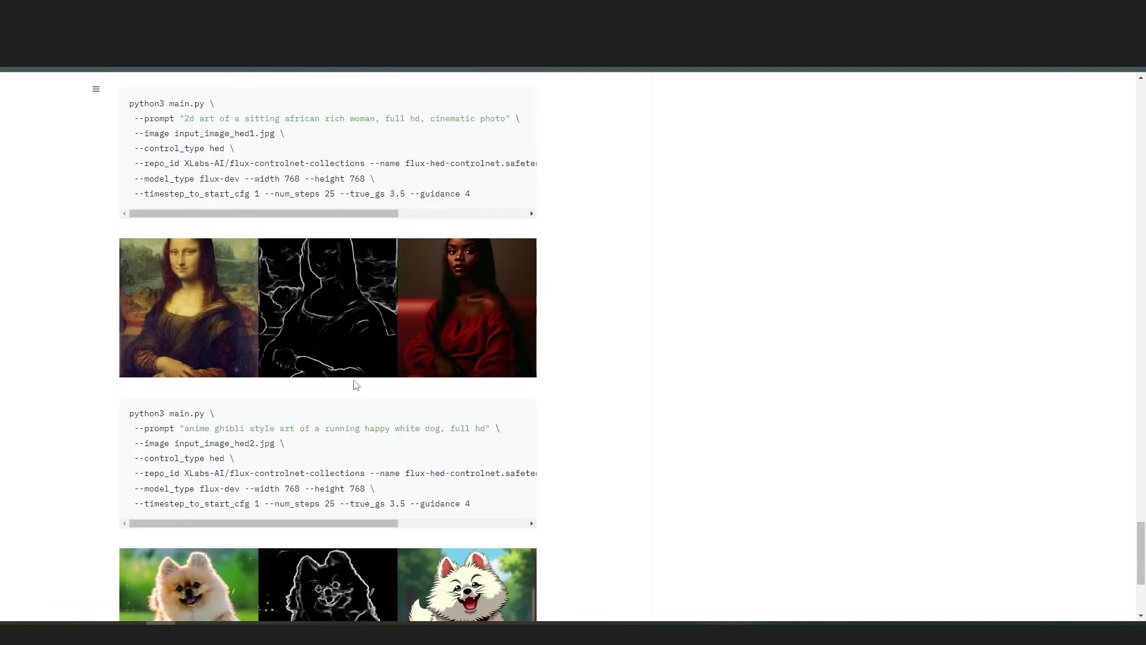
Look back over the HED and Depth ControlNet examples and return to the ComfyUI workflow with the Load Flux ControlNet node
scroll(357, 385, "up", 12)
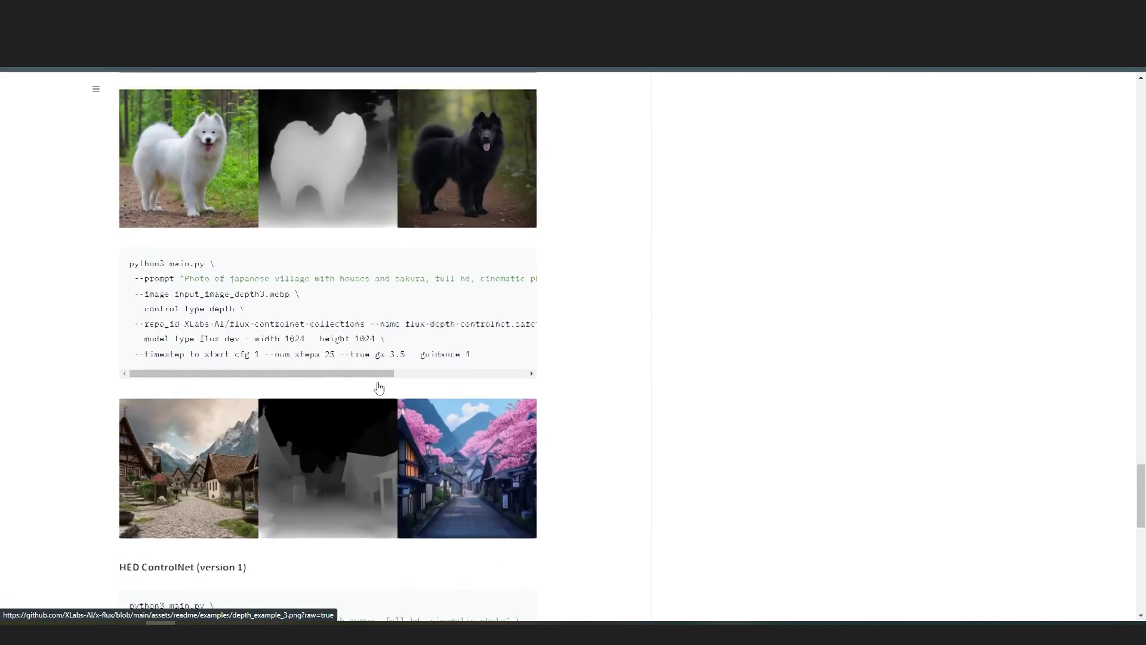
scroll(378, 388, "up", 4)
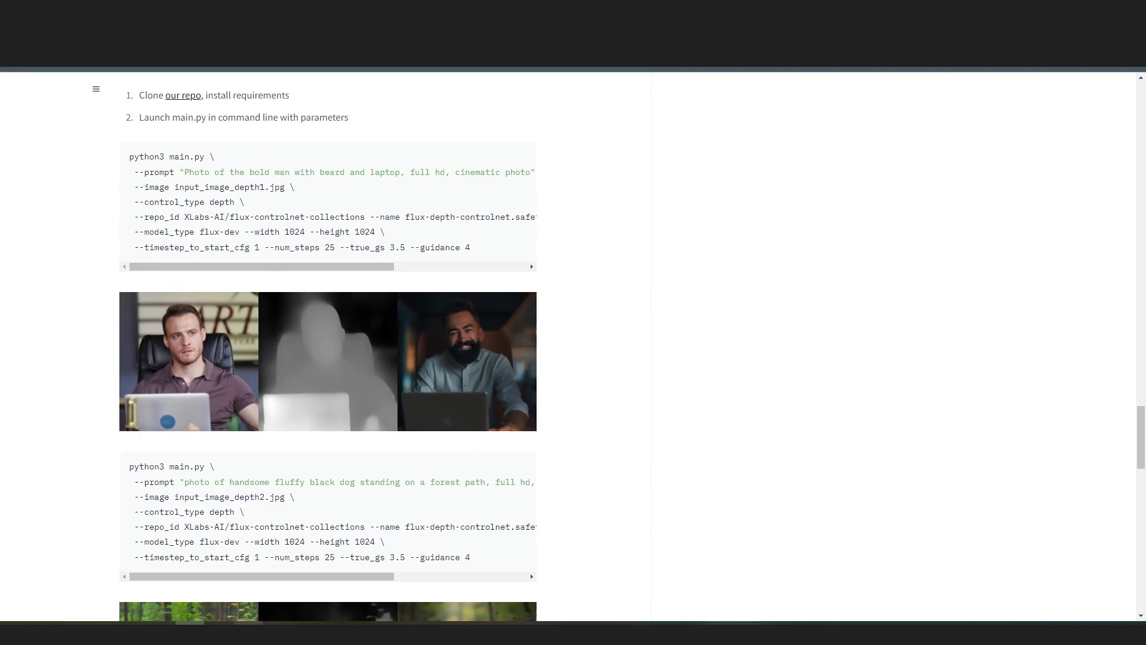
mouse_move(205, 632)
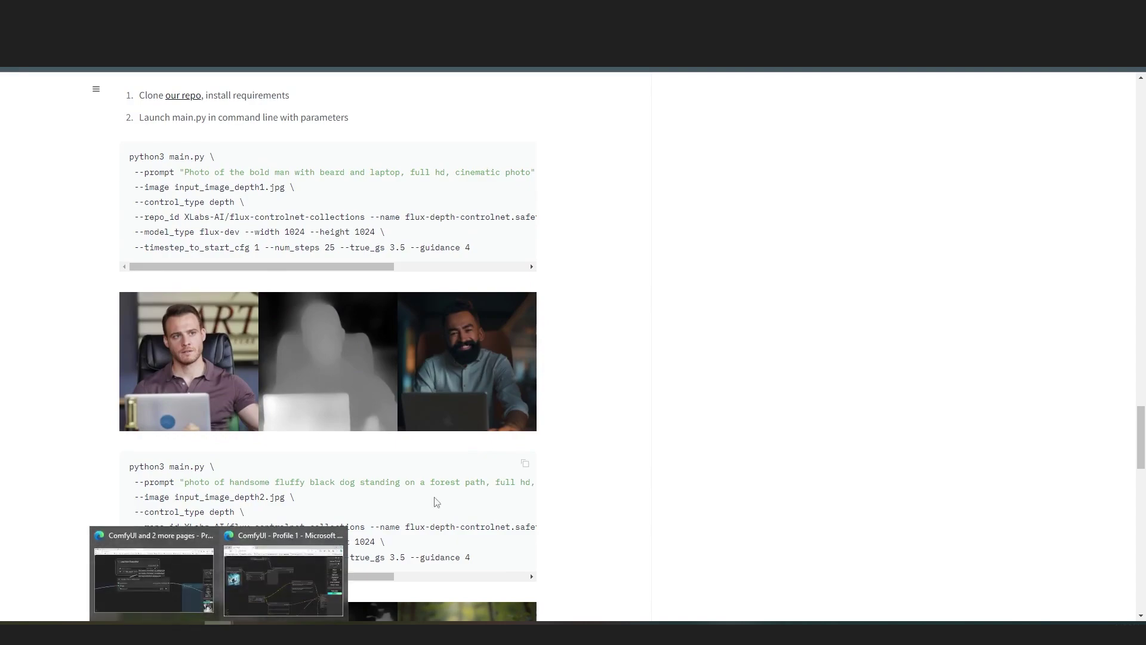
mouse_move(281, 578)
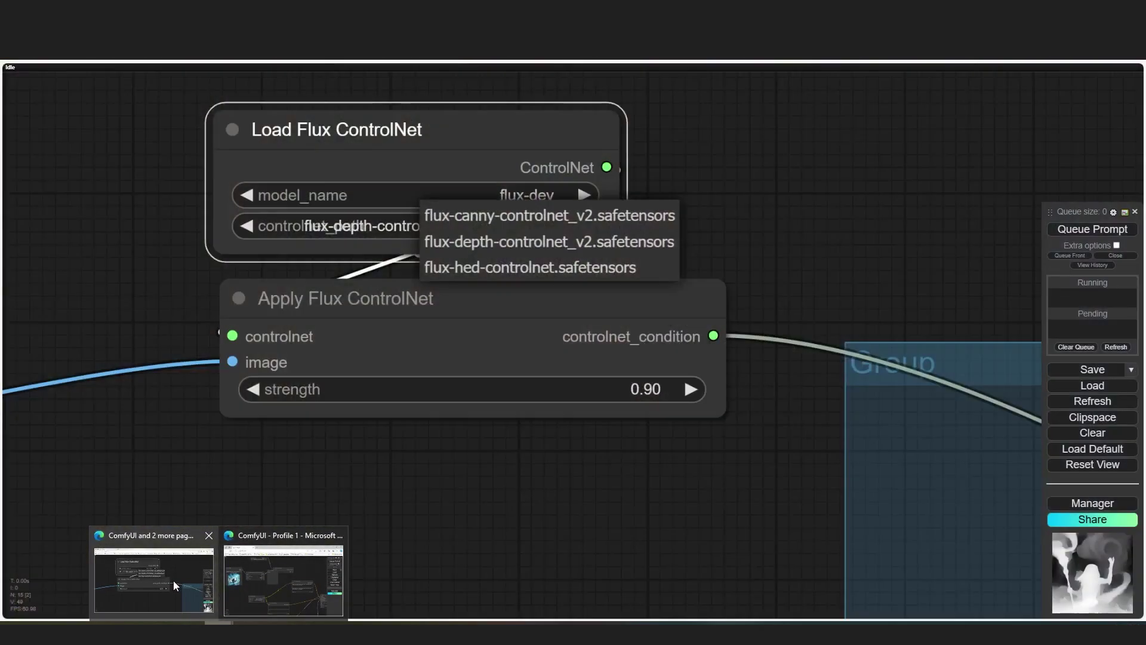
left_click(173, 581)
Move the LeReS Depth Map node closer to the image input of the Apply Flux ControlNet node
scroll(511, 474, "down", 1)
left_click_drag(517, 427, 628, 412)
scroll(629, 412, "down", 2)
scroll(316, 403, "up", 1)
left_click(239, 328)
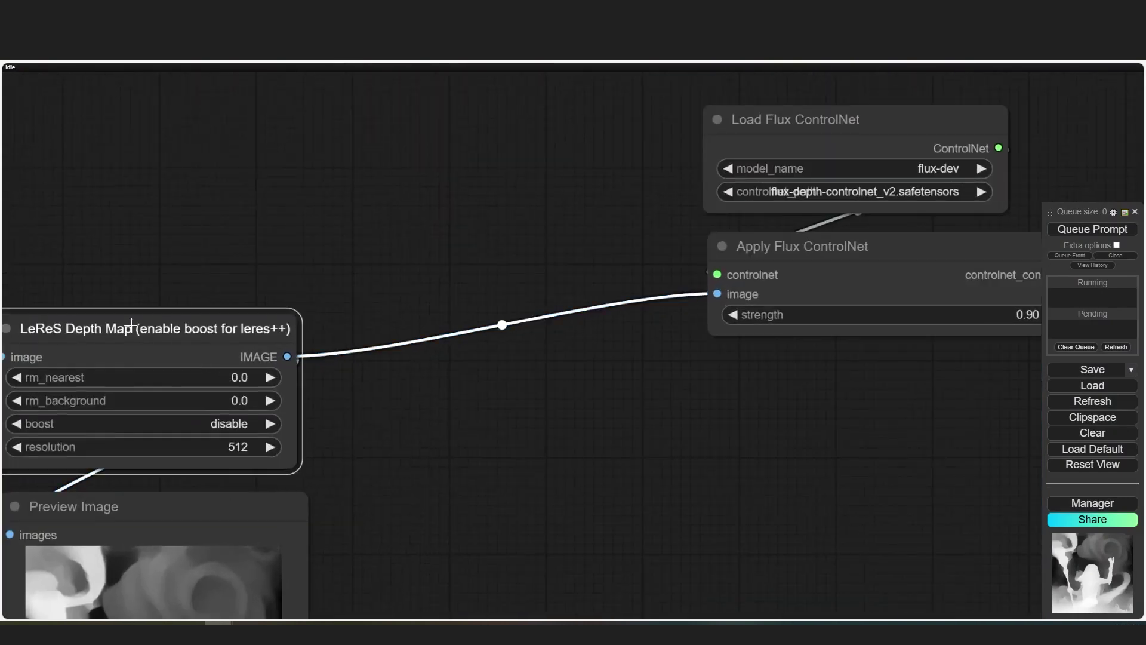
left_click_drag(239, 328, 397, 328)
left_click_drag(717, 427, 468, 369)
Add a Canny Preprocessor Provider (SEGS) node and an HED Preprocessor Provider (SEGS) node below the Apply Flux ControlNet node
double_click(394, 363)
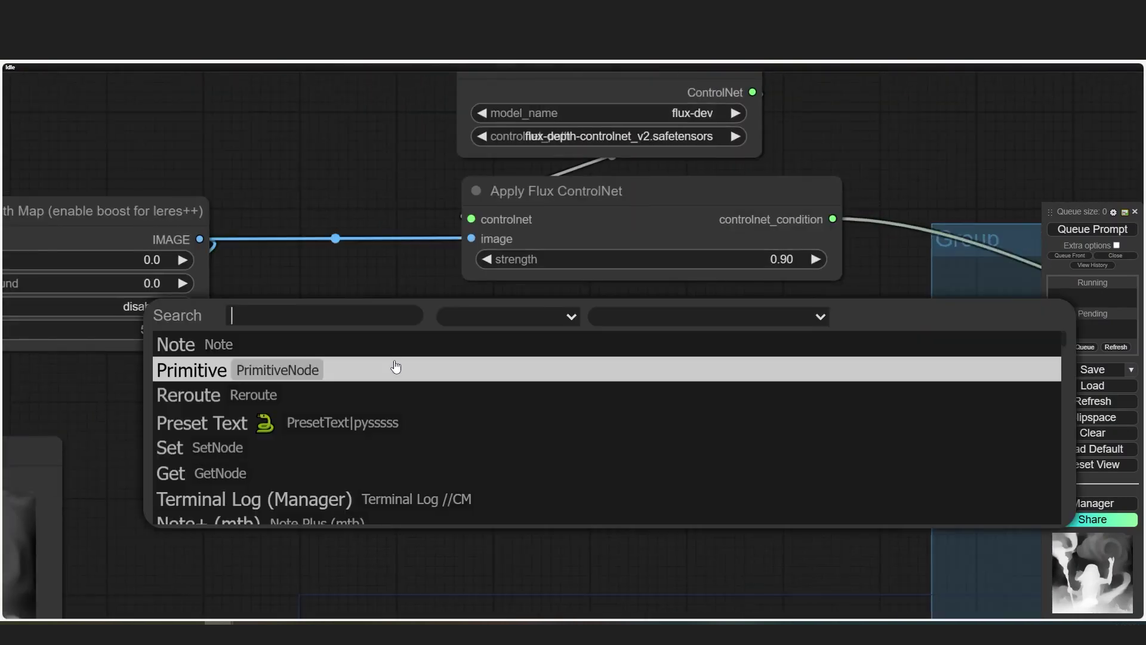
type("cann")
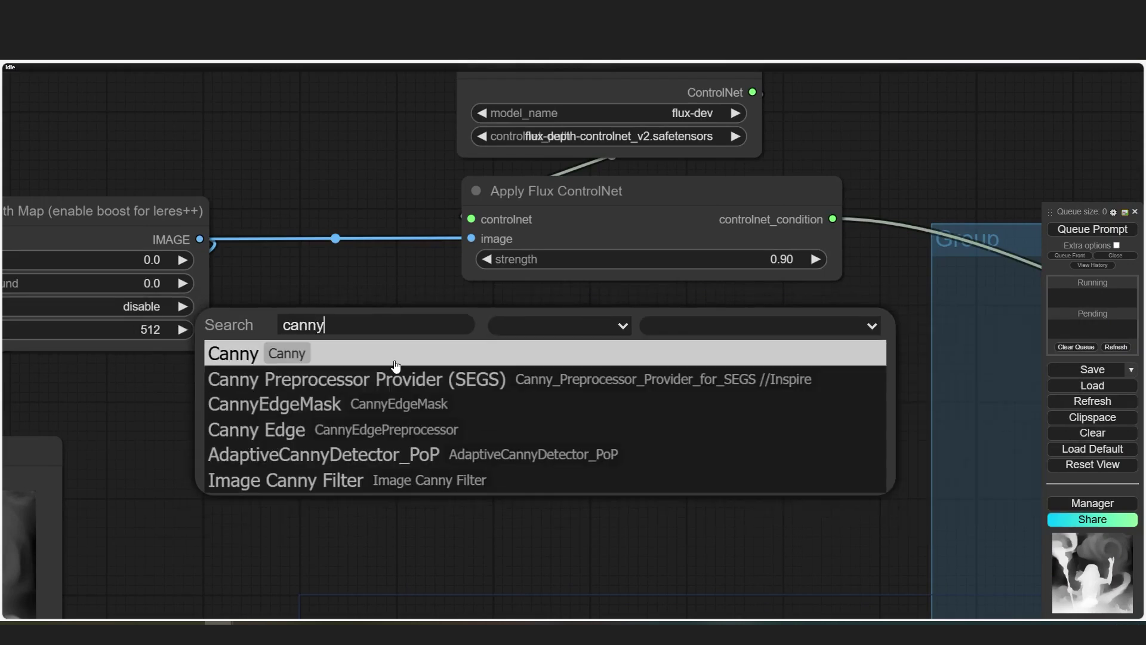
type("y")
left_click(445, 380)
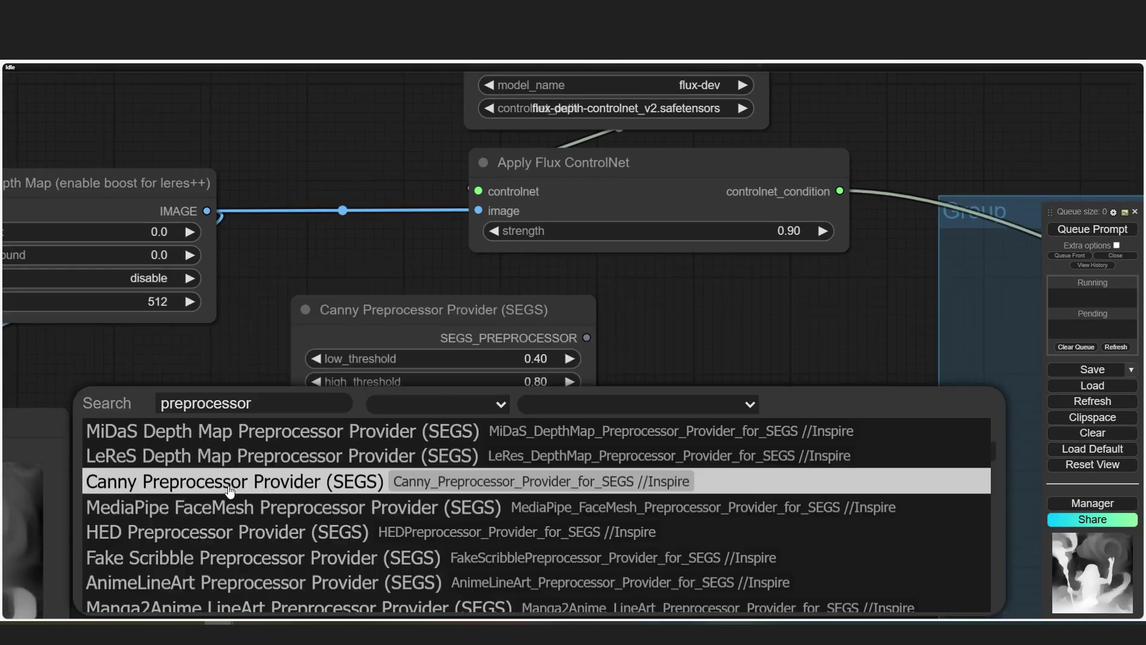
left_click(227, 532)
mouse_move(389, 440)
left_mouse_down()
mouse_move(358, 438)
mouse_move(380, 443)
left_mouse_up()
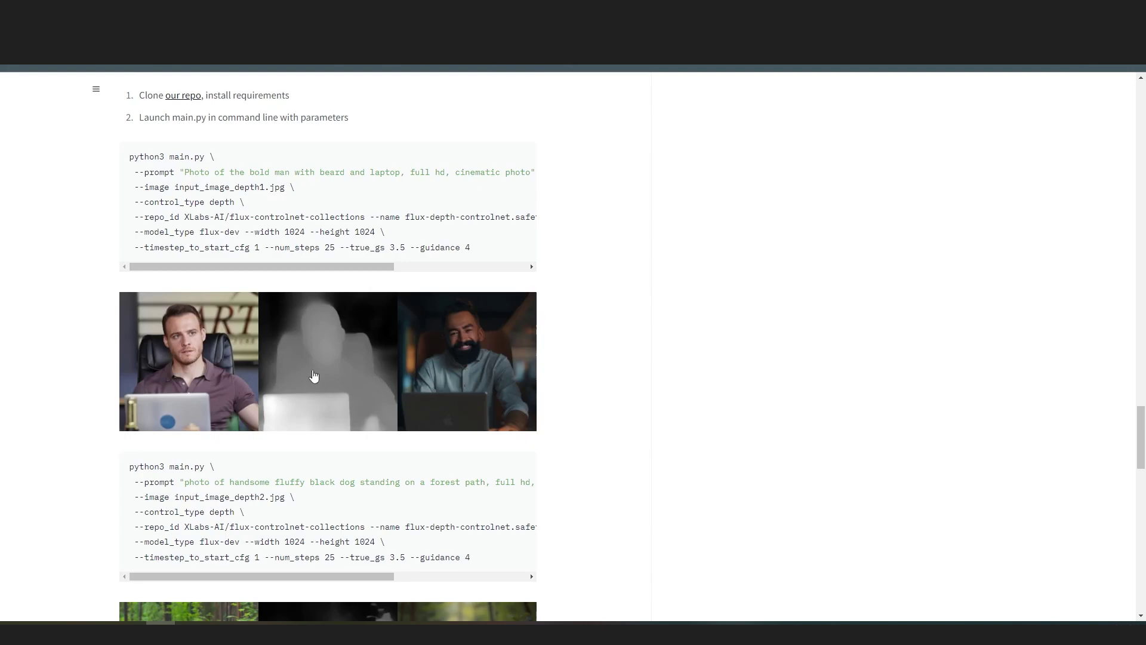
Switch to the Hugging Face ControlNet page and compare the Depth example images with the HED ControlNet (version 1) examples
scroll(305, 379, "down", 3)
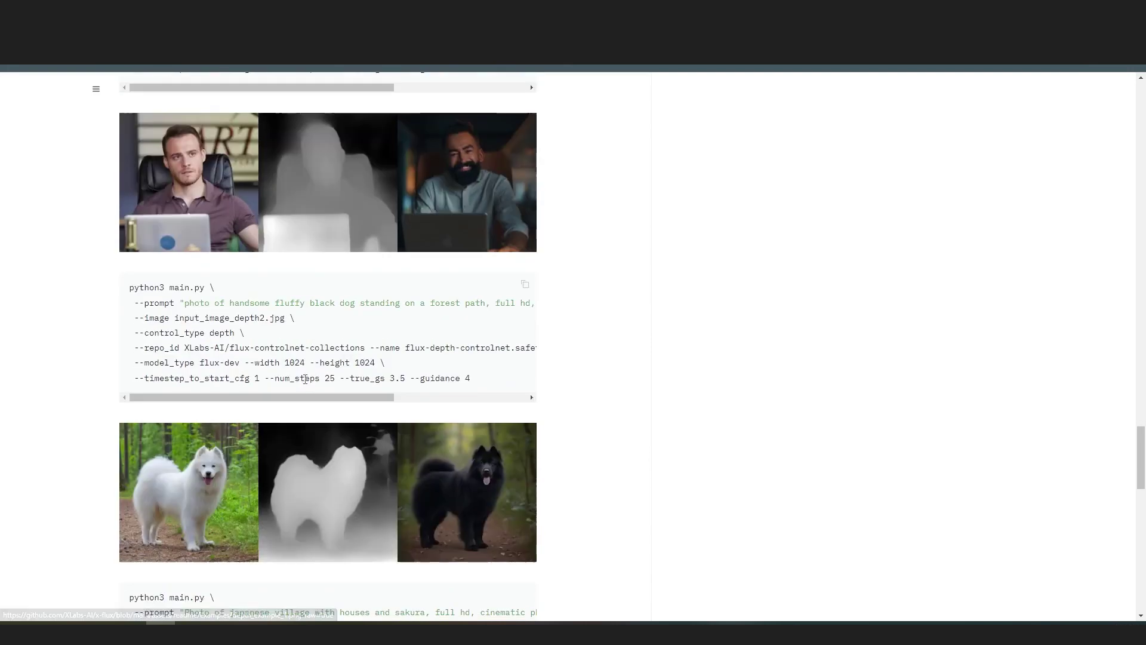
scroll(305, 379, "up", 2)
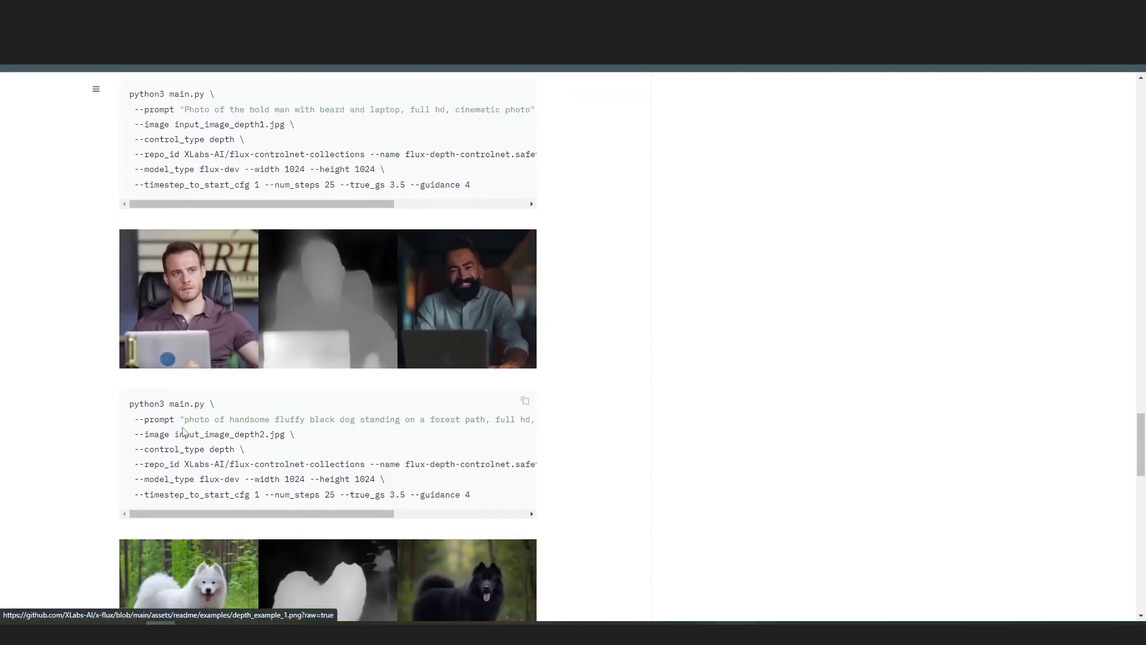
scroll(183, 431, "down", 15)
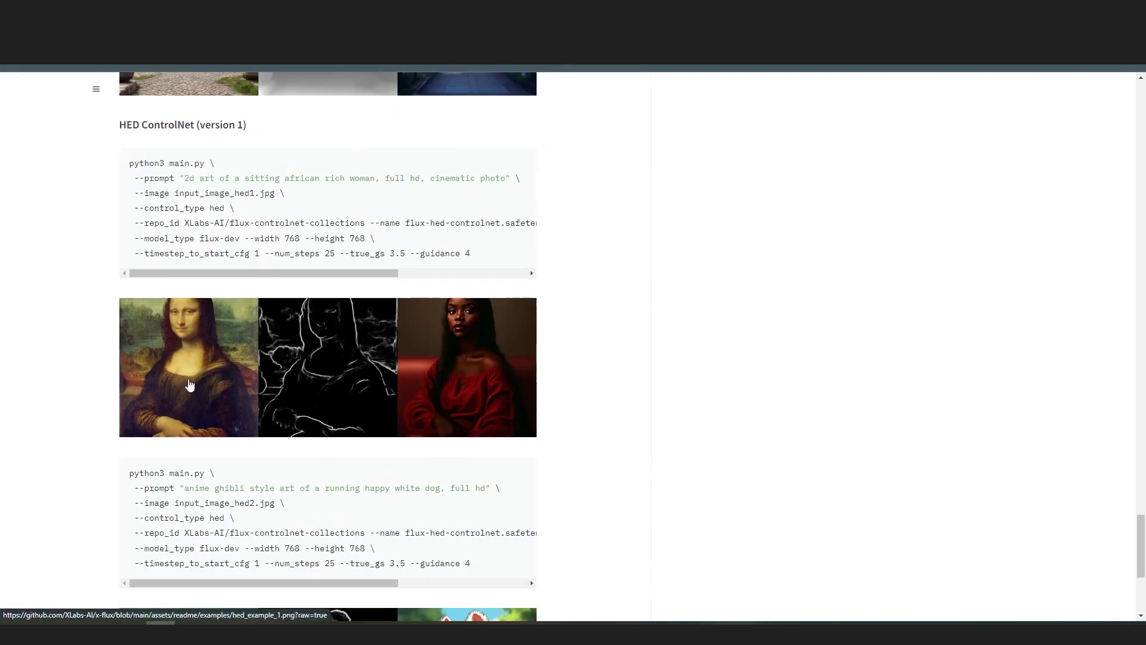